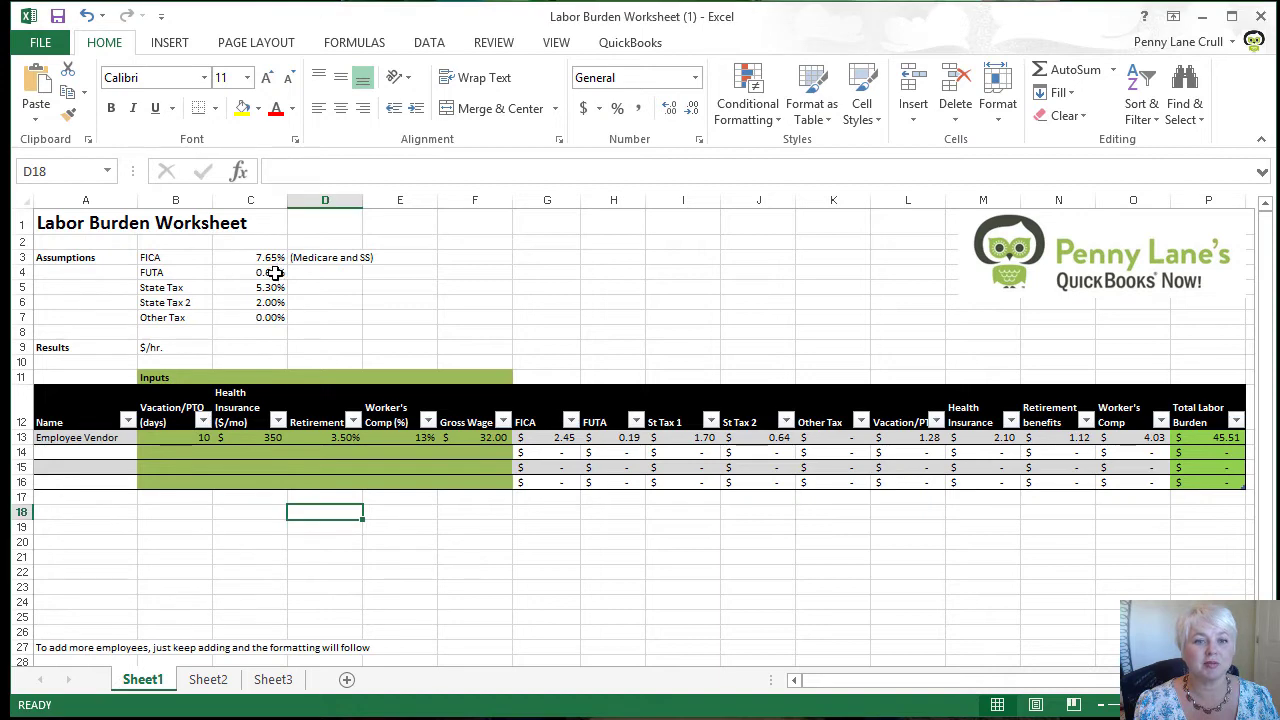
# - Review the FUTA, State Tax and State Tax 2 rates in the Assumptions section of the Labor Burden Worksheet
pyautogui.click(274, 272)
pyautogui.click(275, 288)
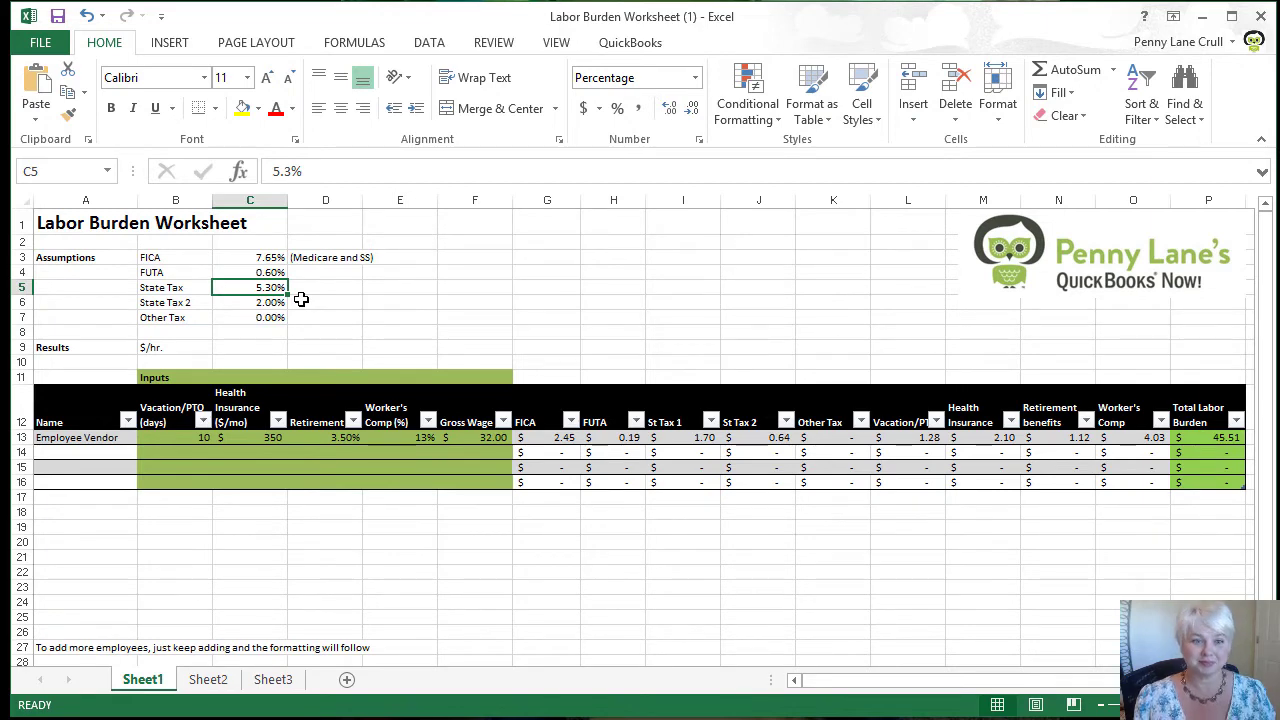
pyautogui.click(244, 302)
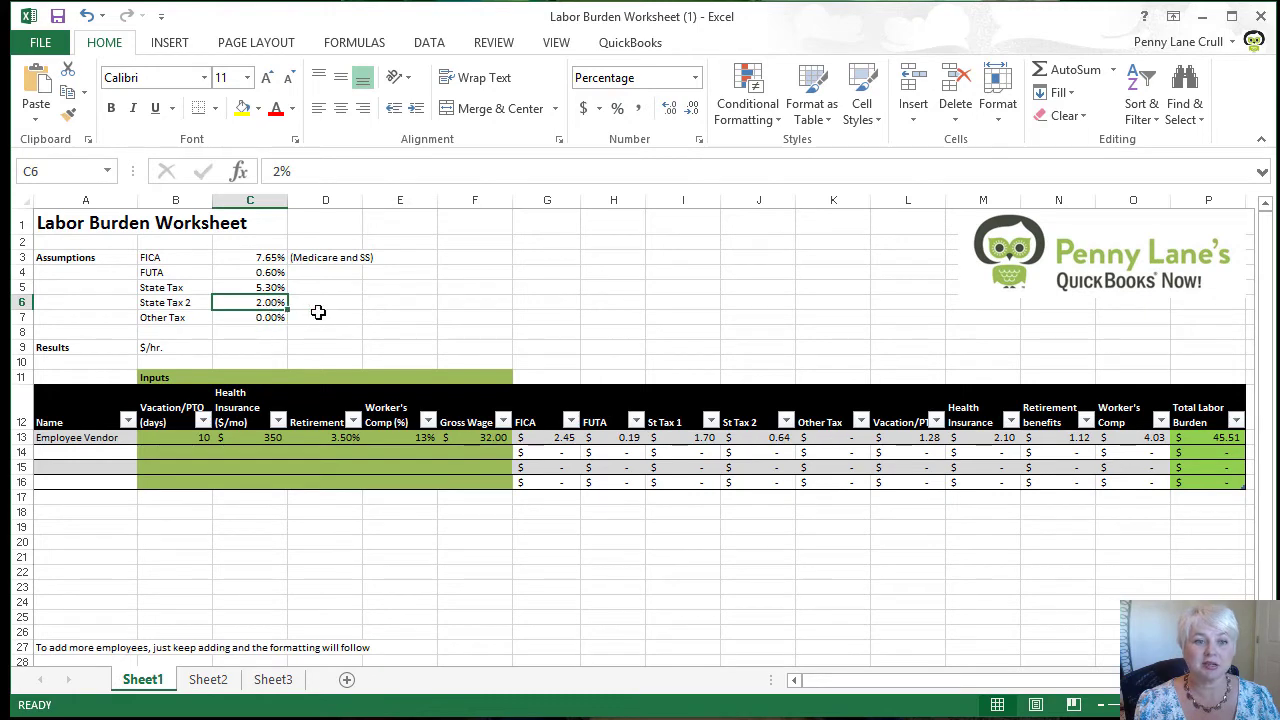
# - Examine the Employee Vendor row's vacation, health insurance, retirement, worker's comp and gross wage inputs, plus its total labor burden
pyautogui.click(83, 437)
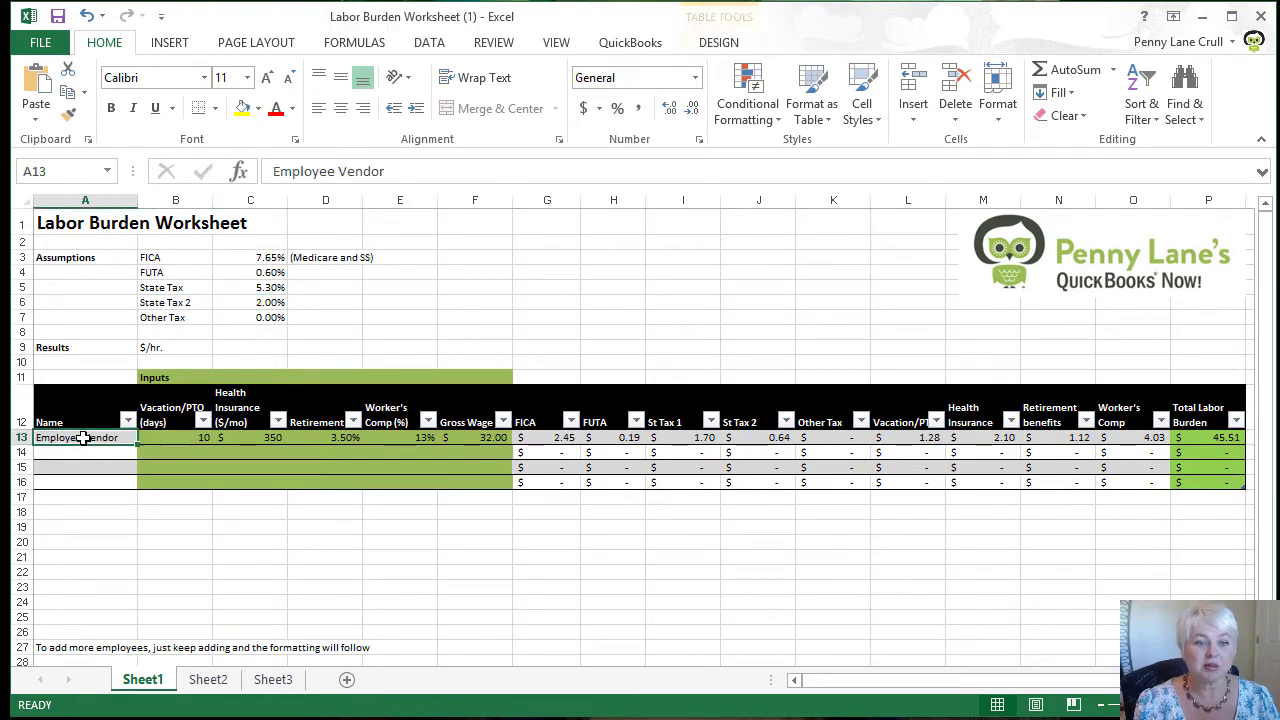
pyautogui.click(170, 437)
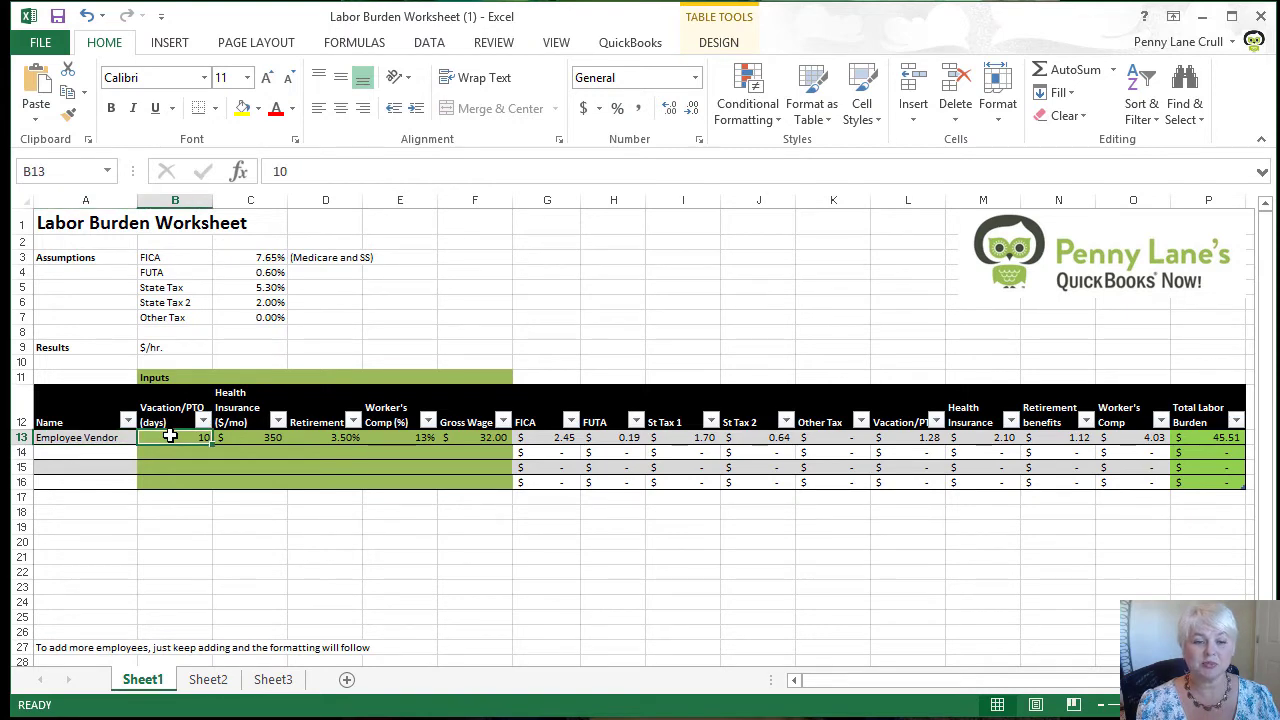
pyautogui.click(248, 437)
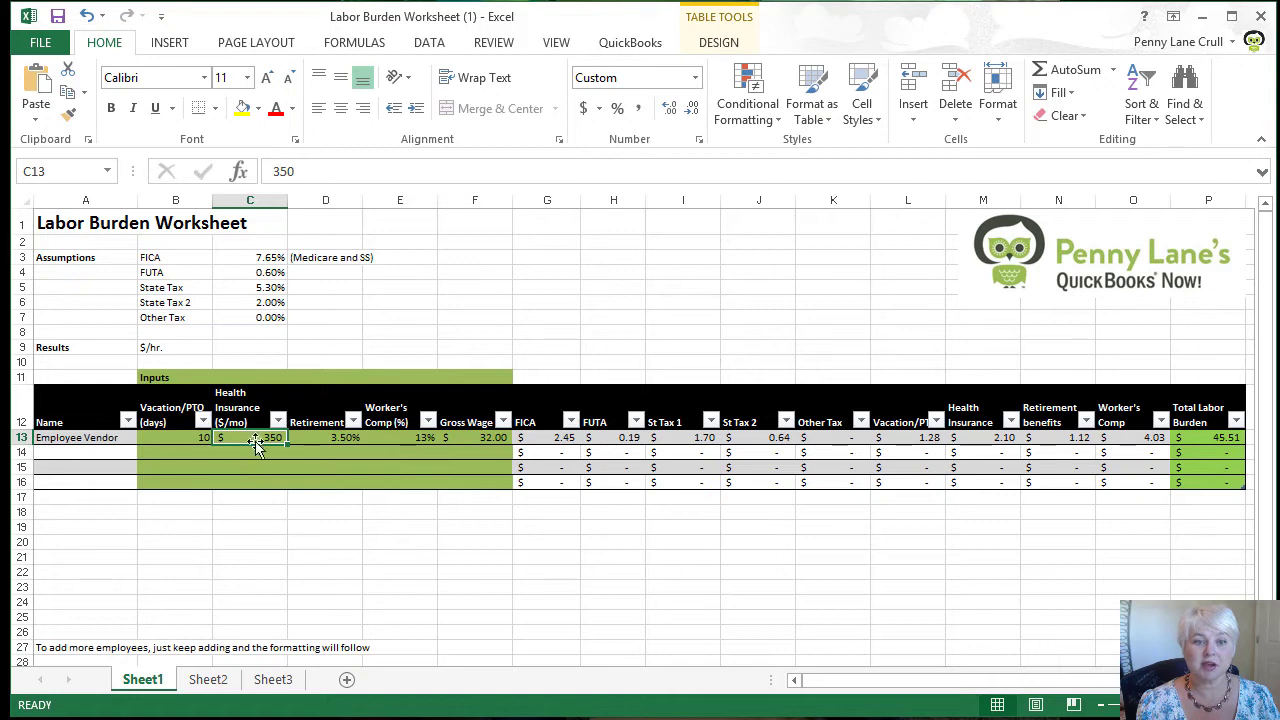
pyautogui.click(308, 434)
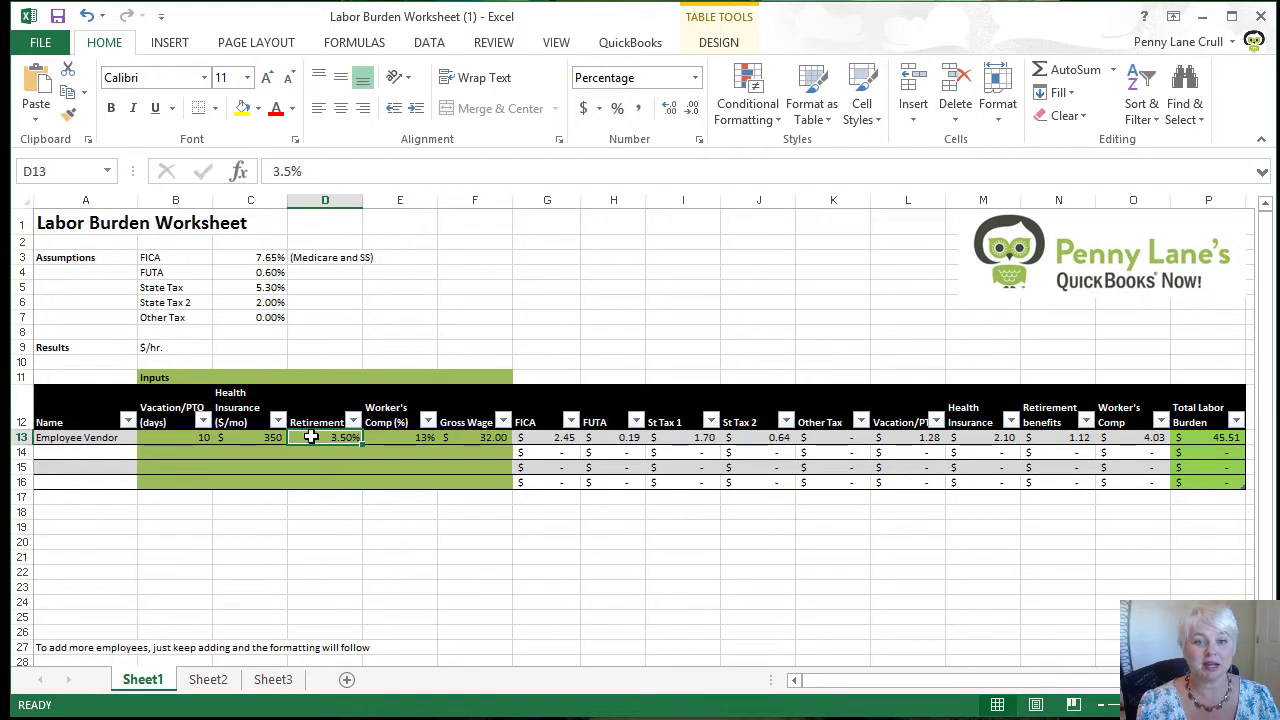
pyautogui.click(397, 437)
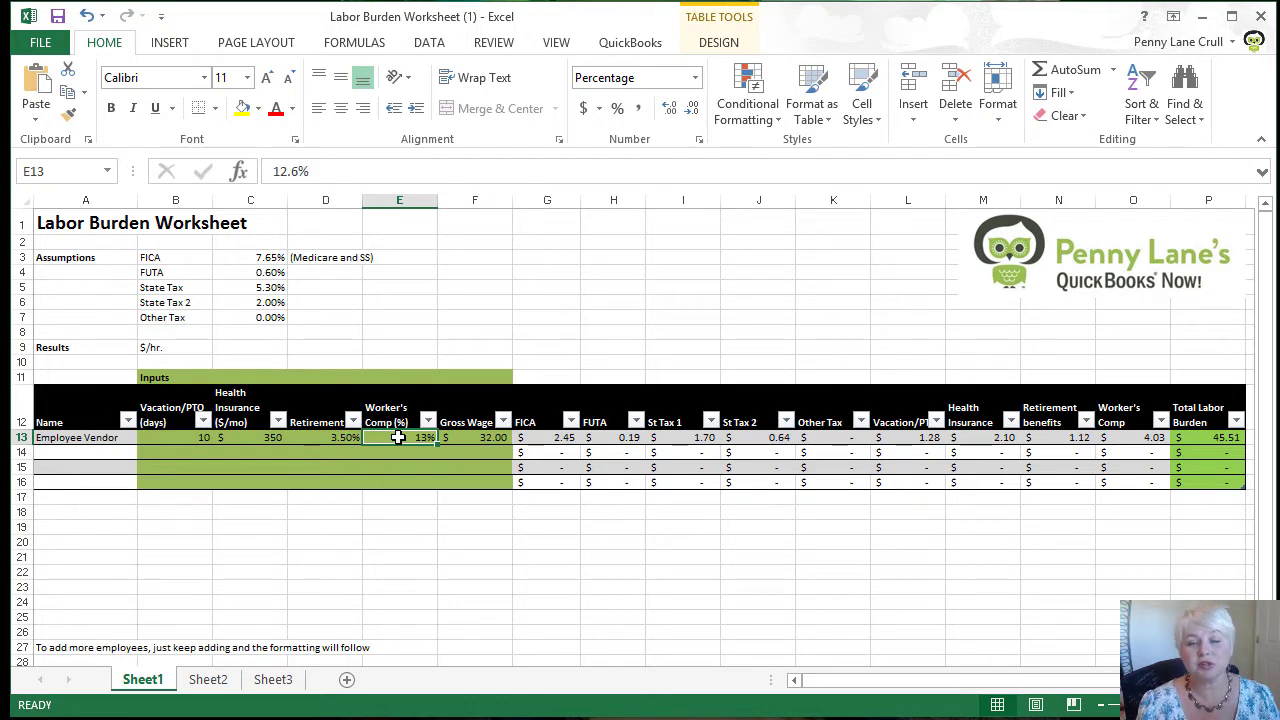
pyautogui.click(465, 437)
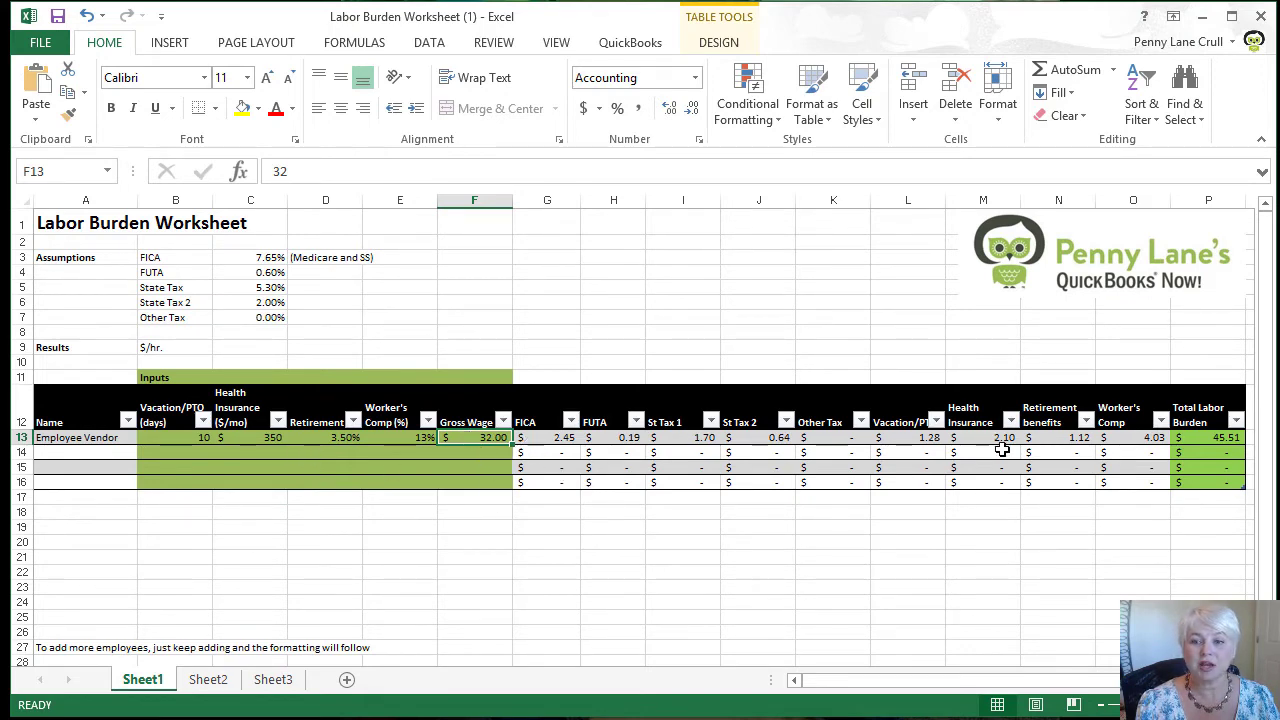
pyautogui.click(1216, 439)
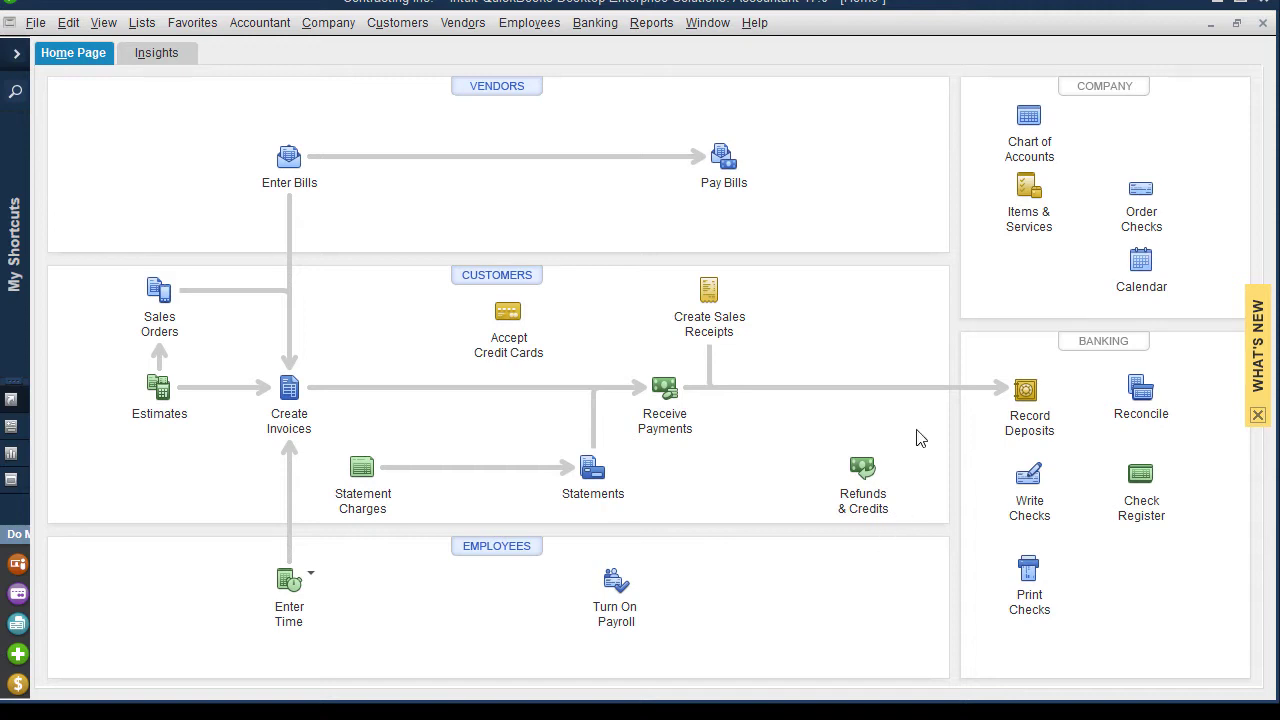
# - In QuickBooks Desktop, search the built-in help for "turn on manual payroll"
pyautogui.click(754, 24)
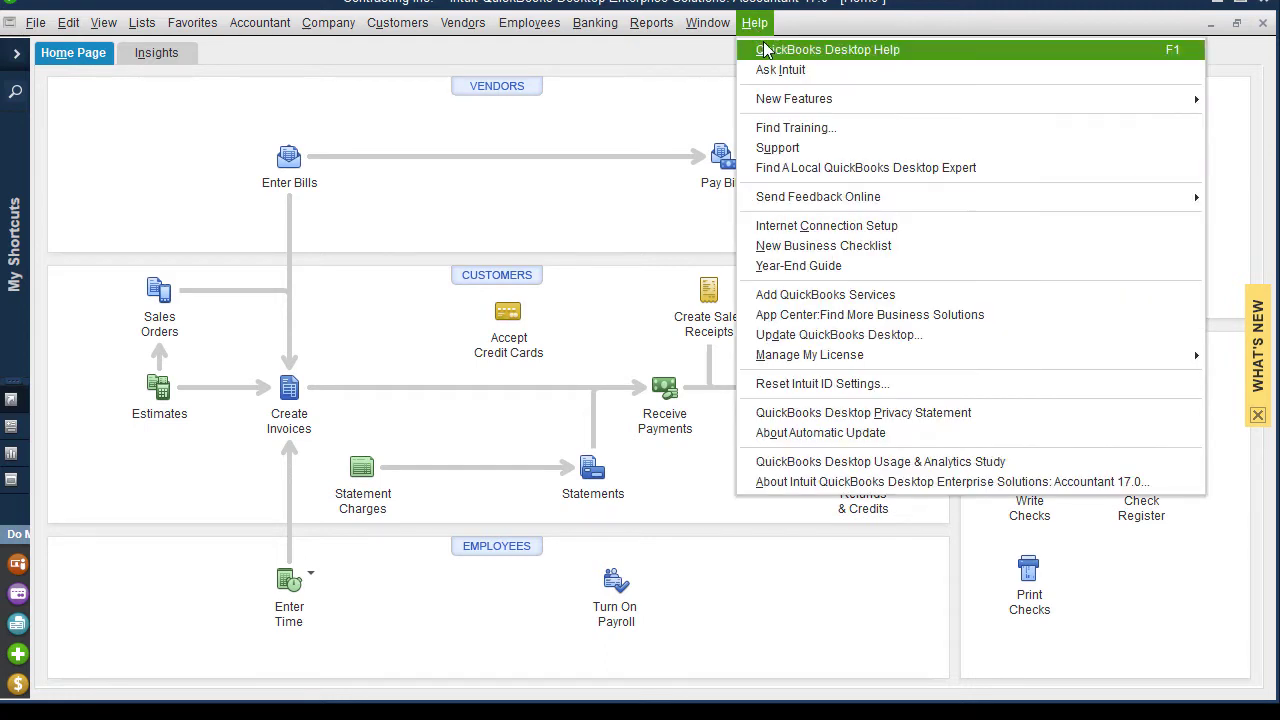
pyautogui.click(766, 52)
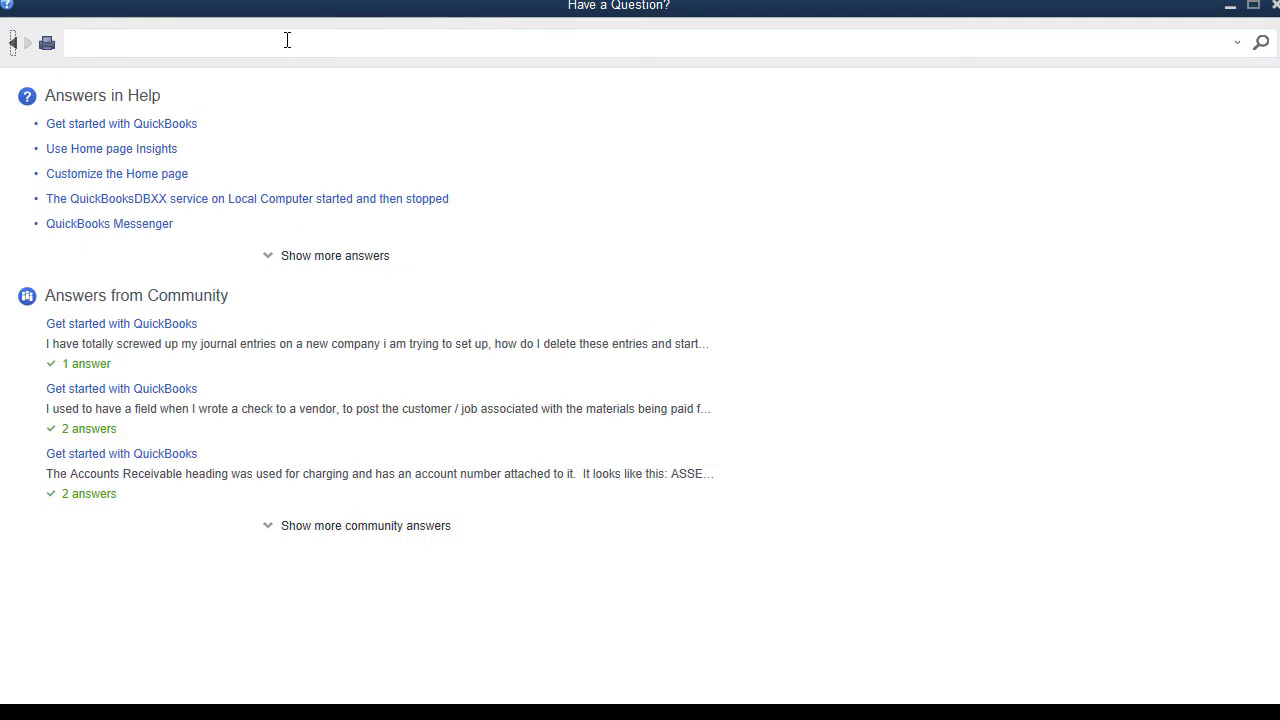
pyautogui.write('turn on manual payroll')
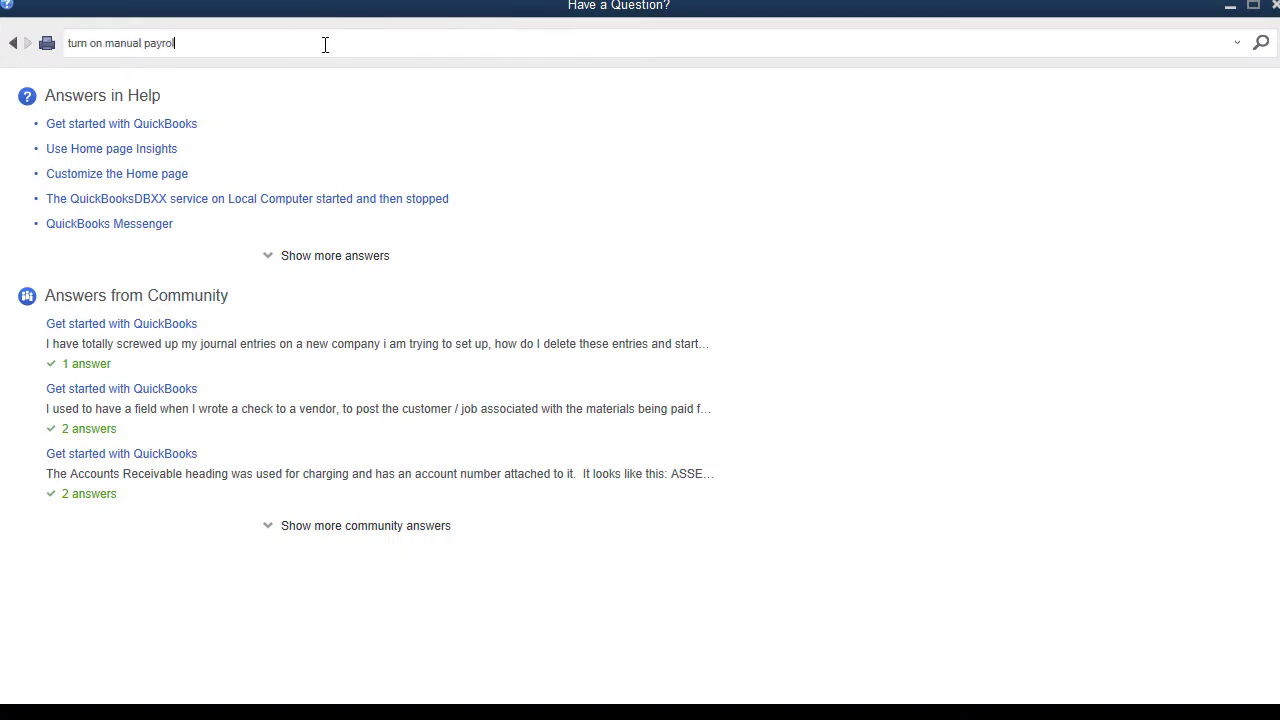
pyautogui.click(1259, 45)
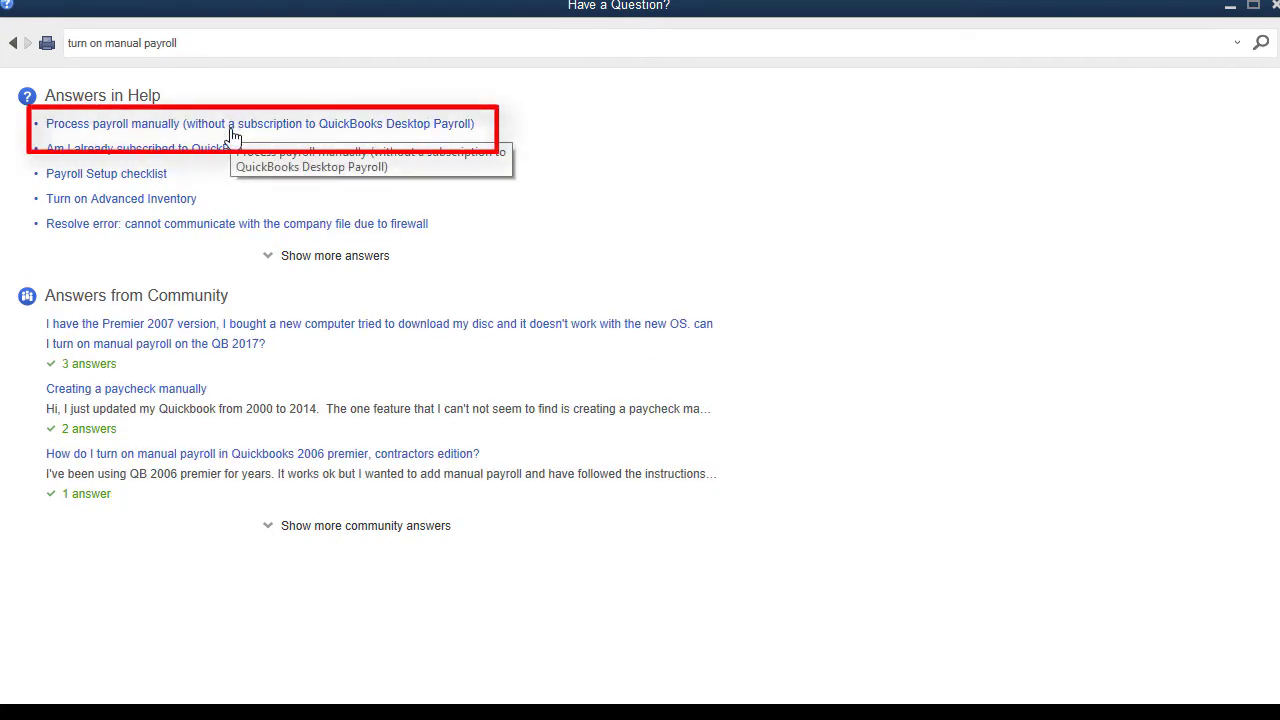
# - Open the help topic on processing payroll manually without a subscription and set the company file to manual payroll calculations
pyautogui.click(232, 124)
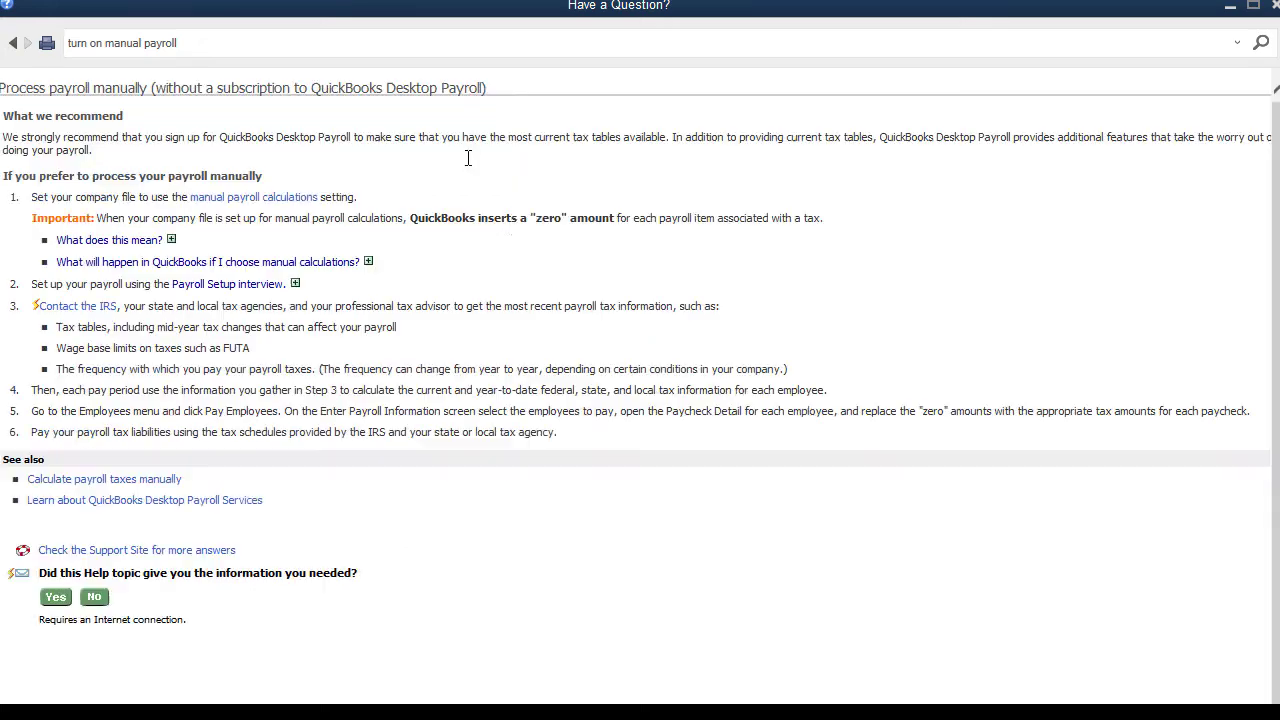
pyautogui.click(232, 200)
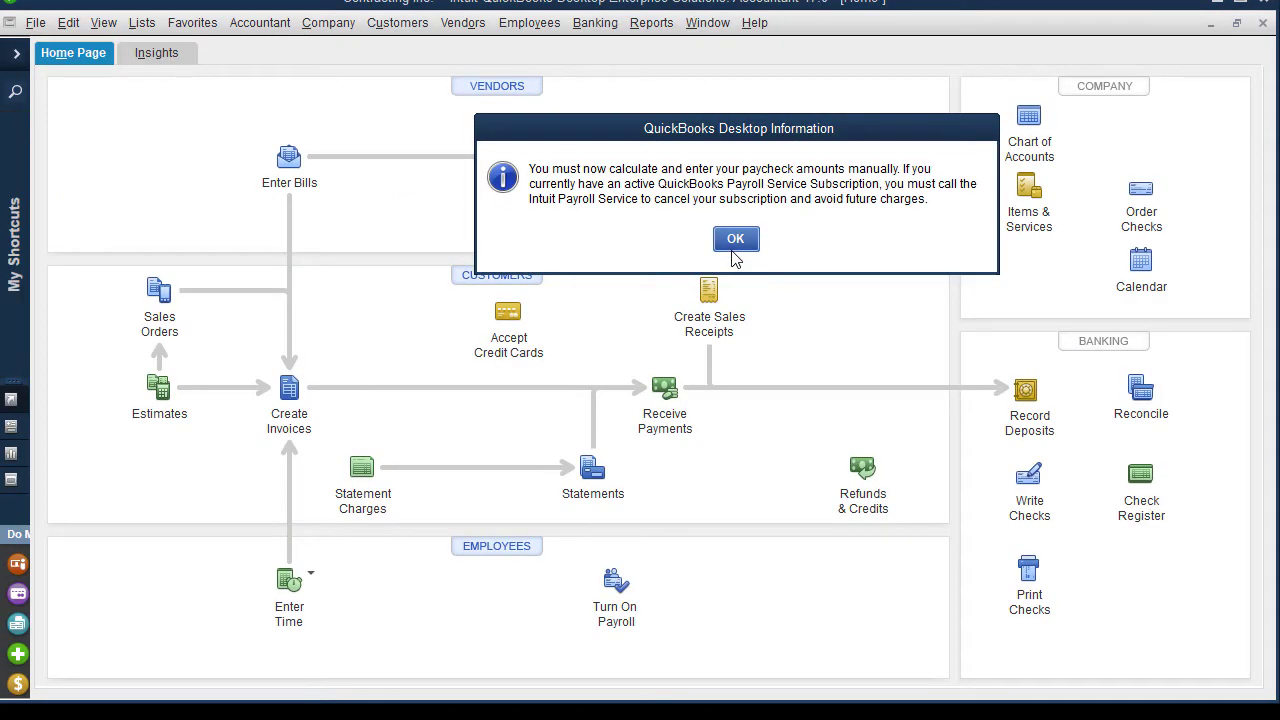
pyautogui.click(734, 245)
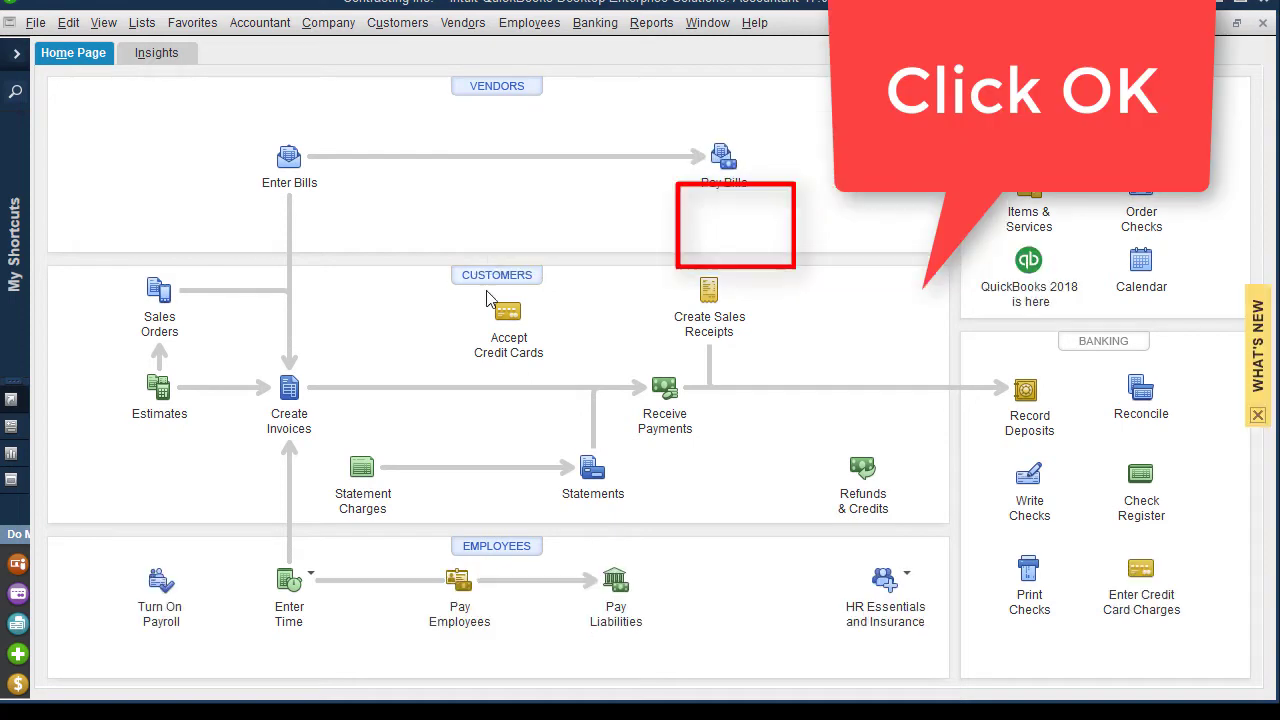
# - Open the Chart of Accounts and review the Job Labor Costs account with its subaccounts and the Payroll Expenses account
pyautogui.click(140, 24)
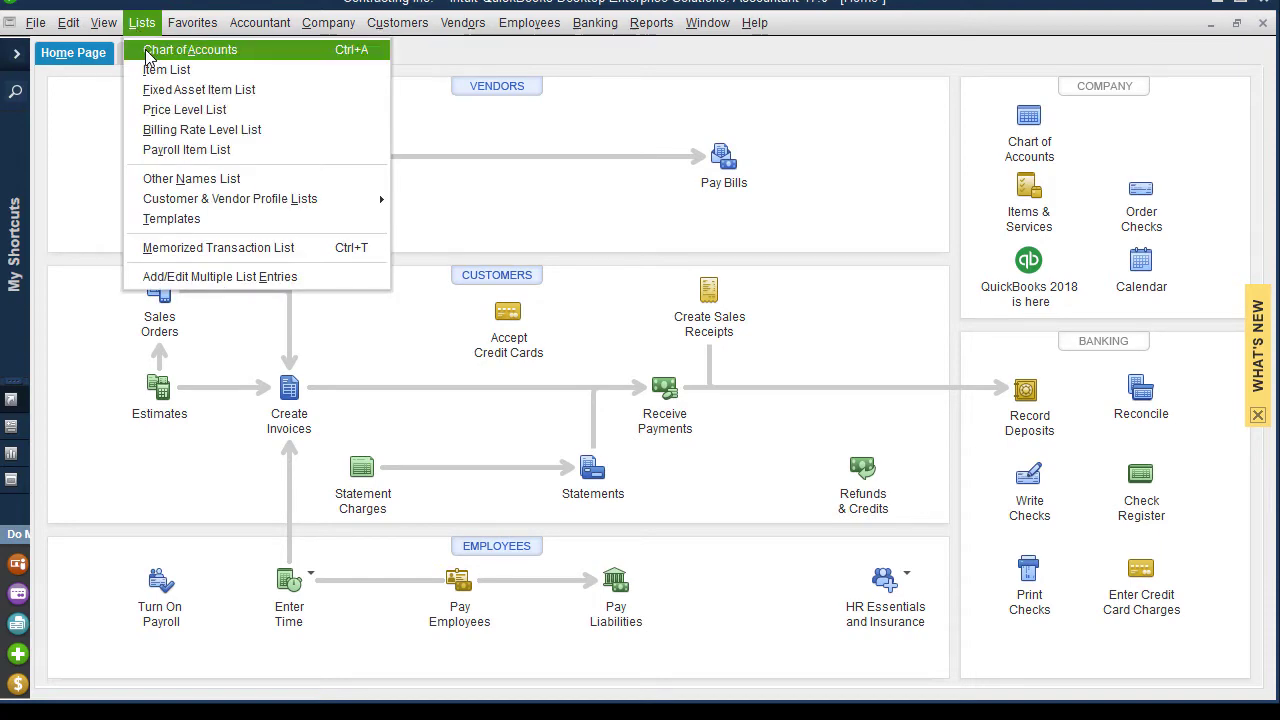
pyautogui.click(150, 50)
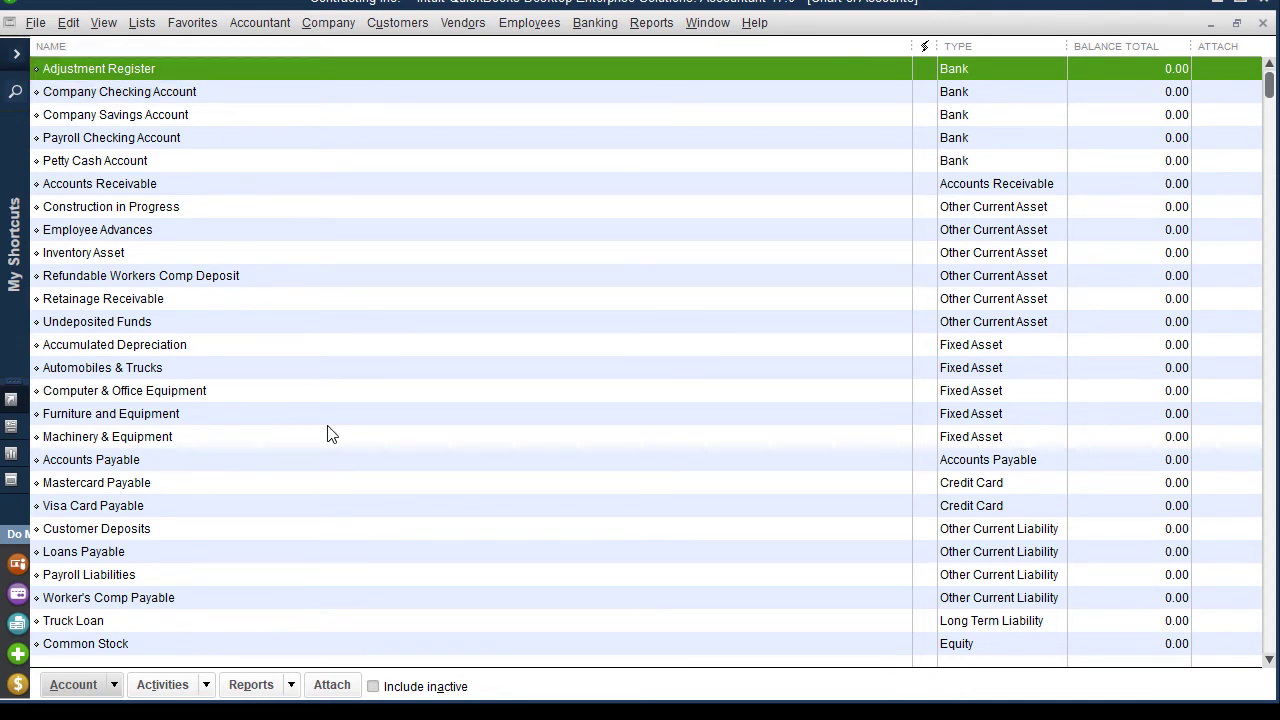
pyautogui.scroll(-7, 332, 432)
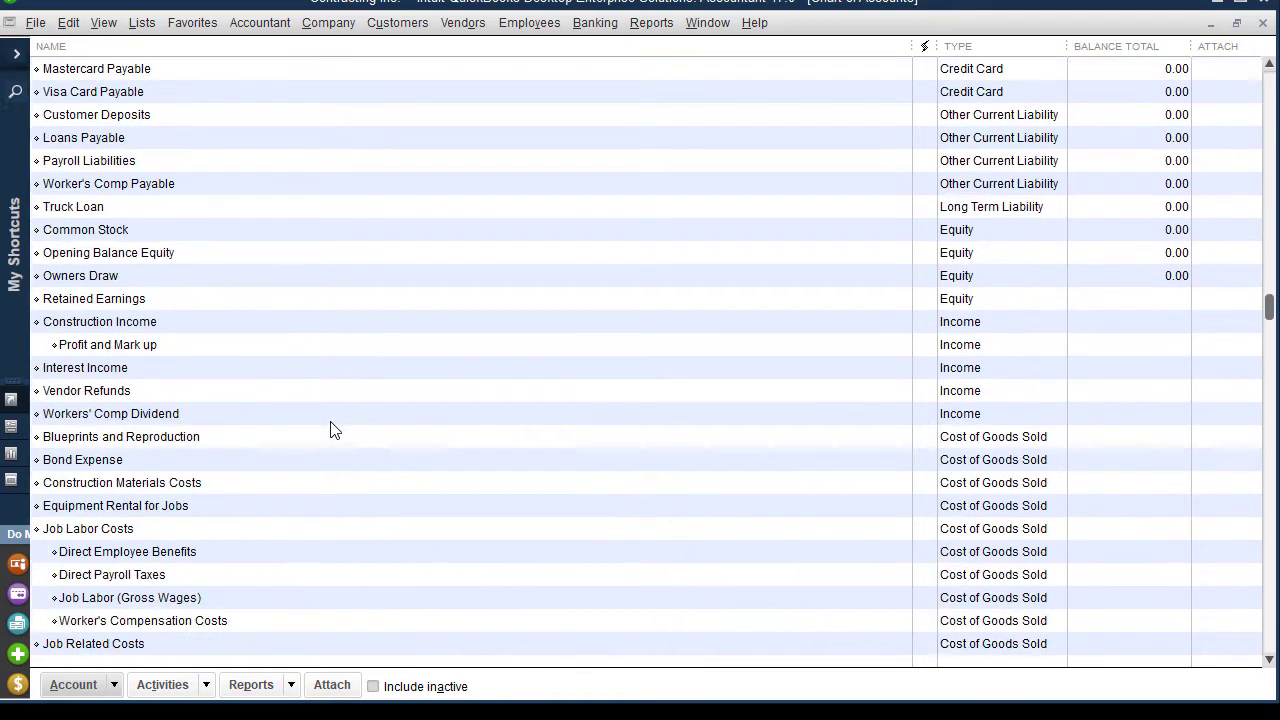
pyautogui.scroll(-1, 334, 429)
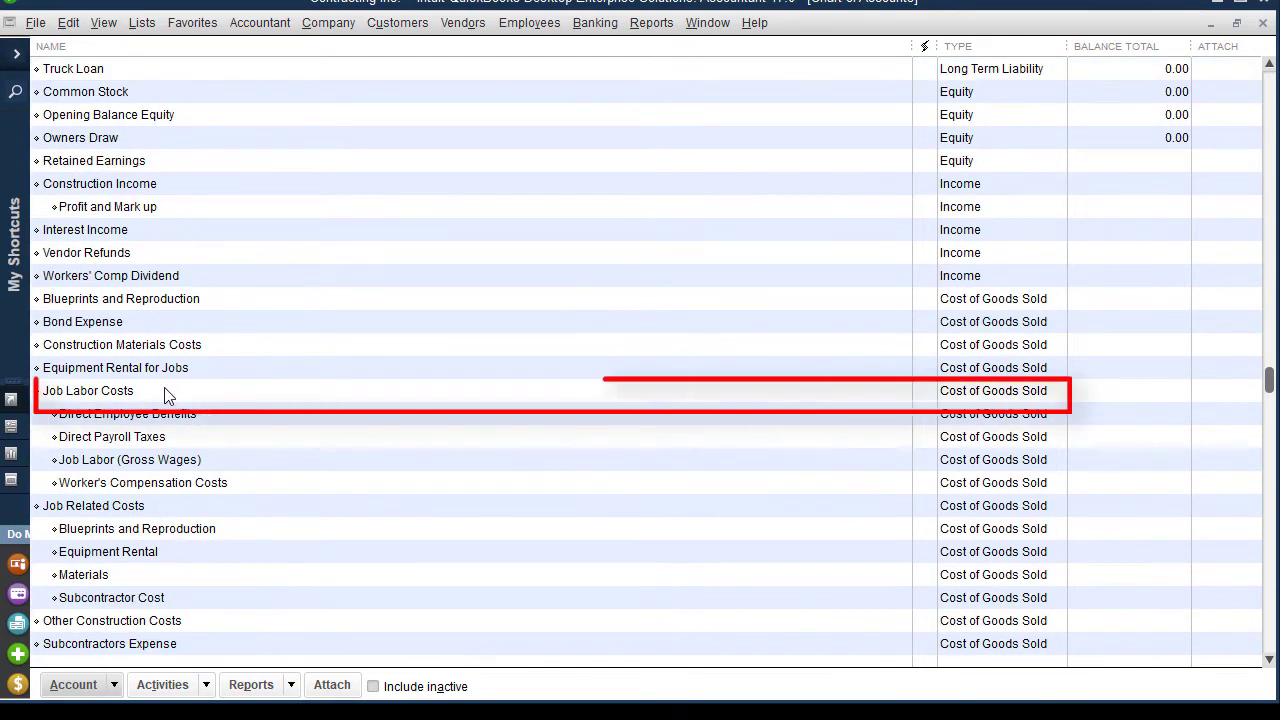
pyautogui.click(349, 396)
pyautogui.scroll(-1, 400, 385)
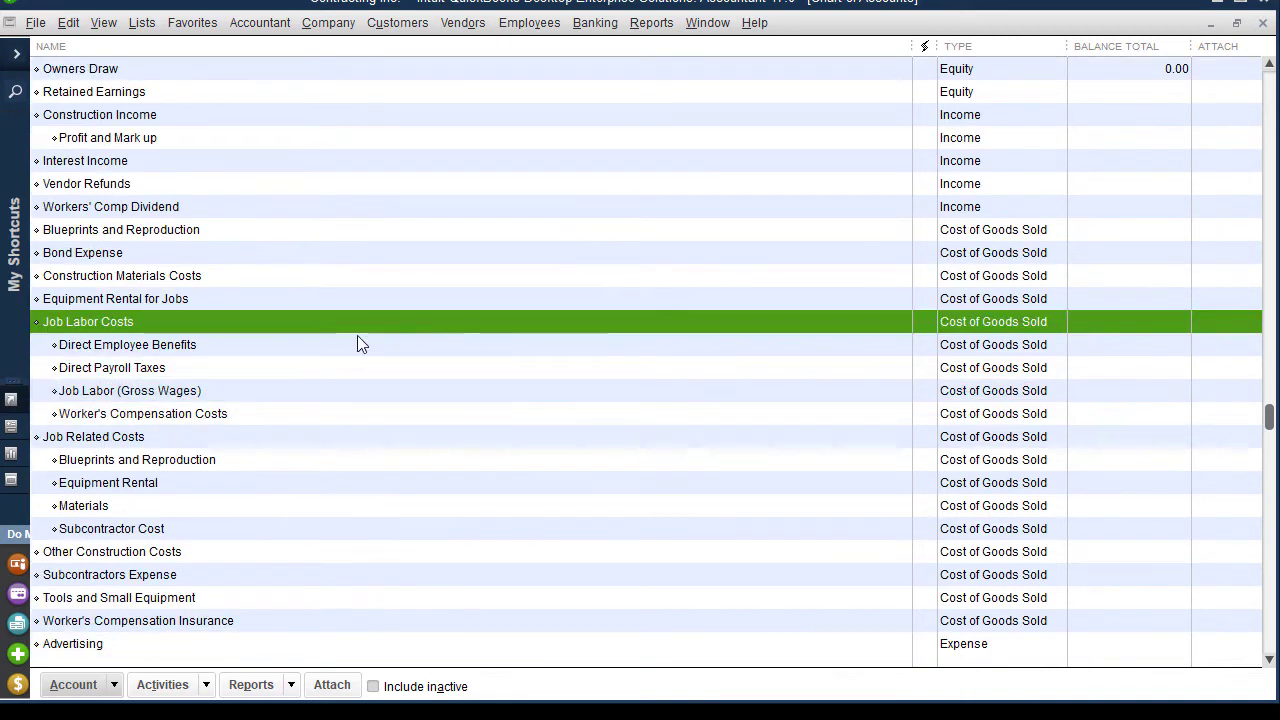
pyautogui.scroll(-6, 517, 363)
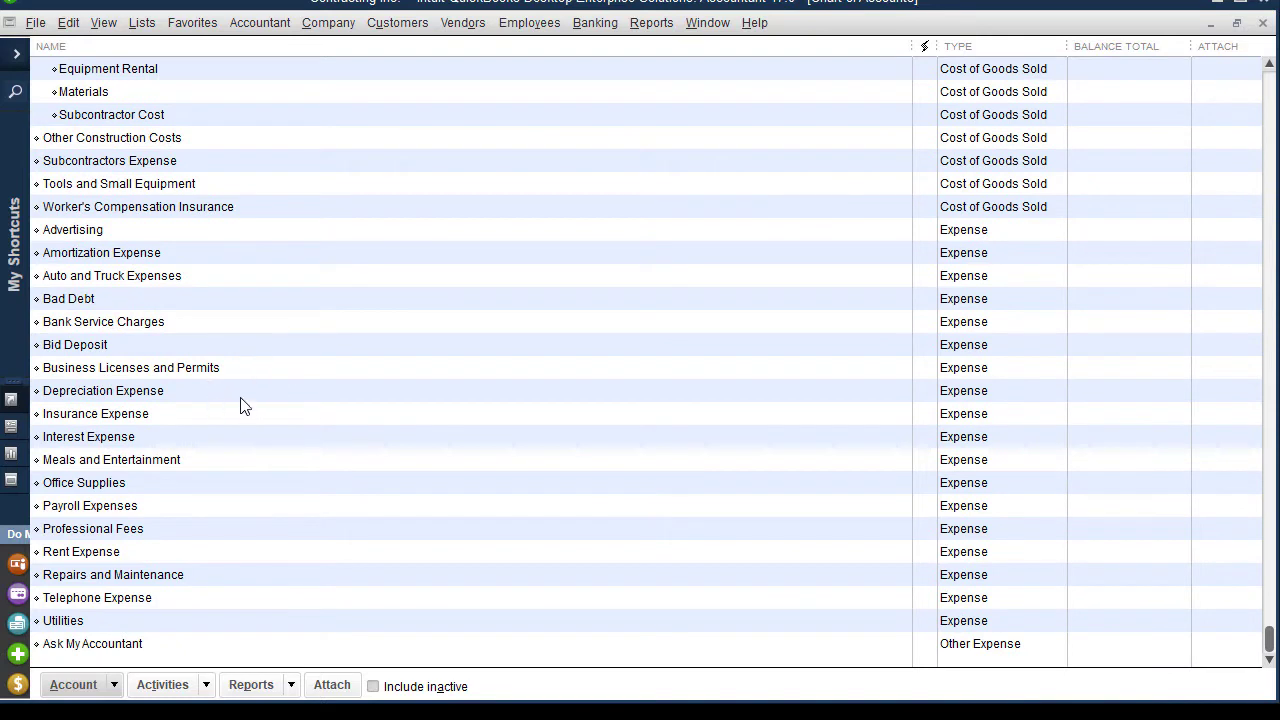
pyautogui.click(95, 508)
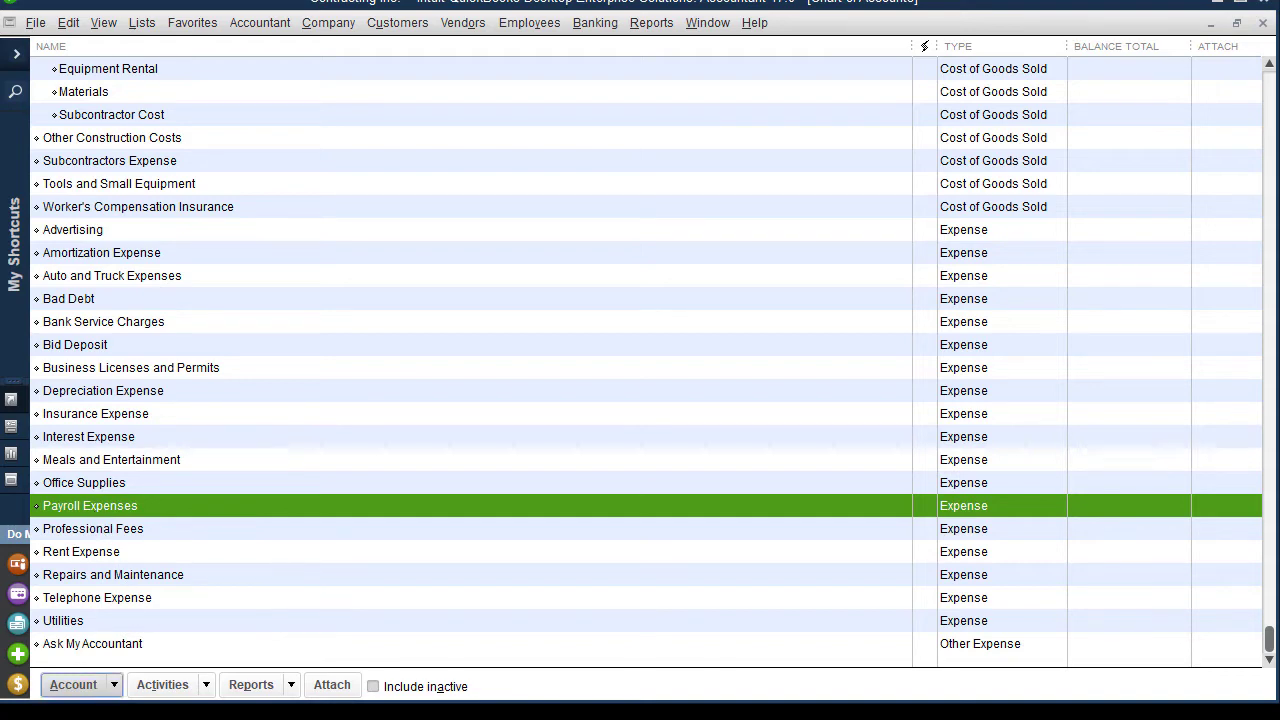
# - Add an Expense account named Office Payroll as a subaccount of Payroll Expenses, saving it and continuing with another new account
pyautogui.click(112, 685)
pyautogui.click(60, 391)
pyautogui.click(116, 161)
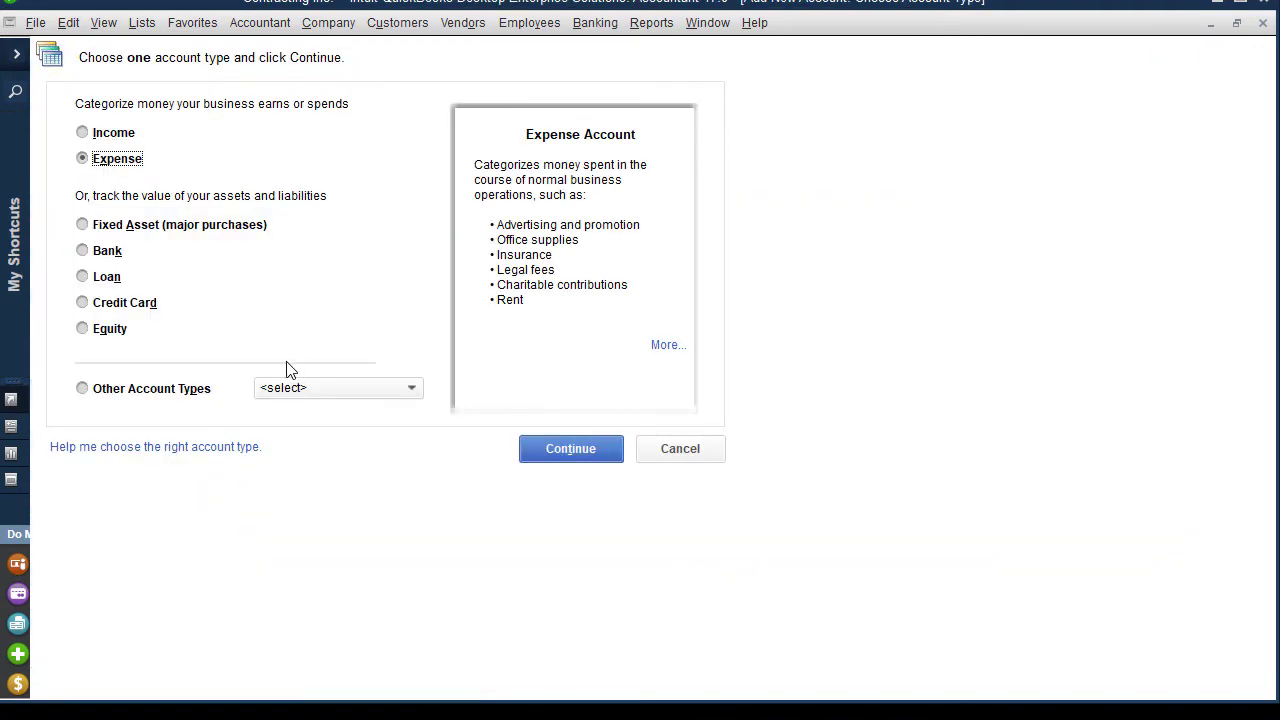
pyautogui.click(577, 446)
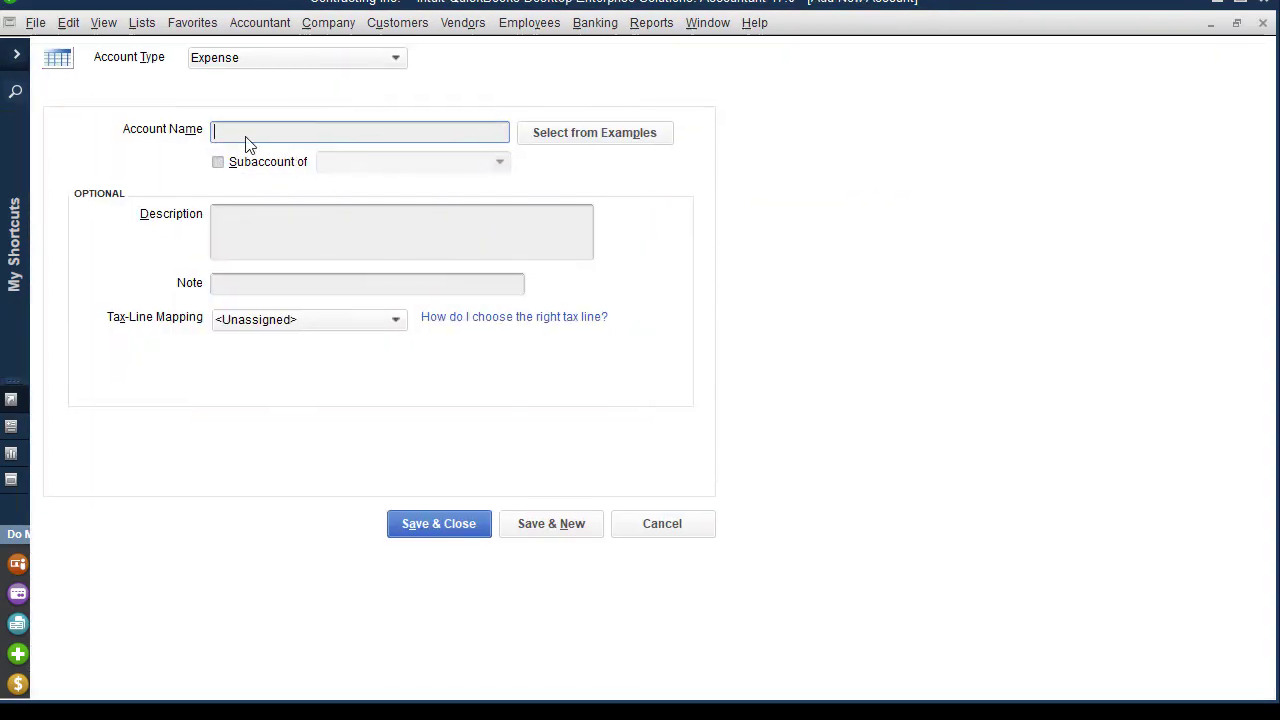
pyautogui.write('Office Payroll')
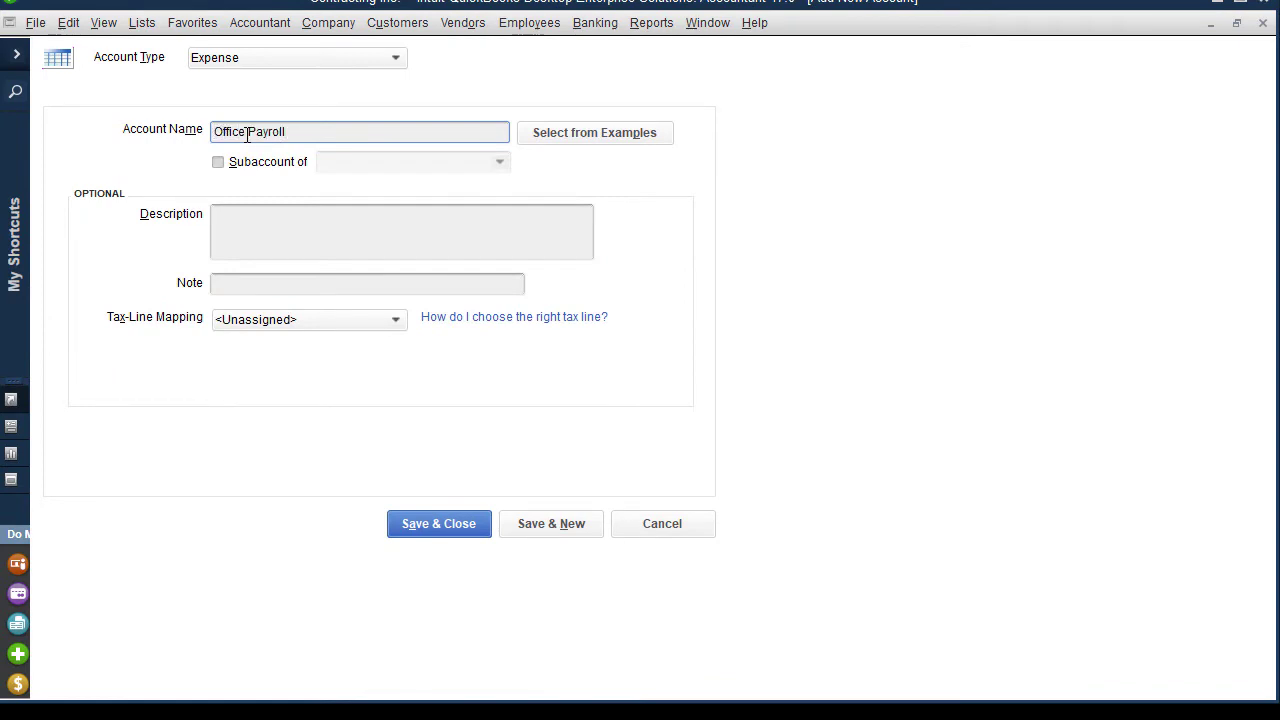
pyautogui.click(219, 162)
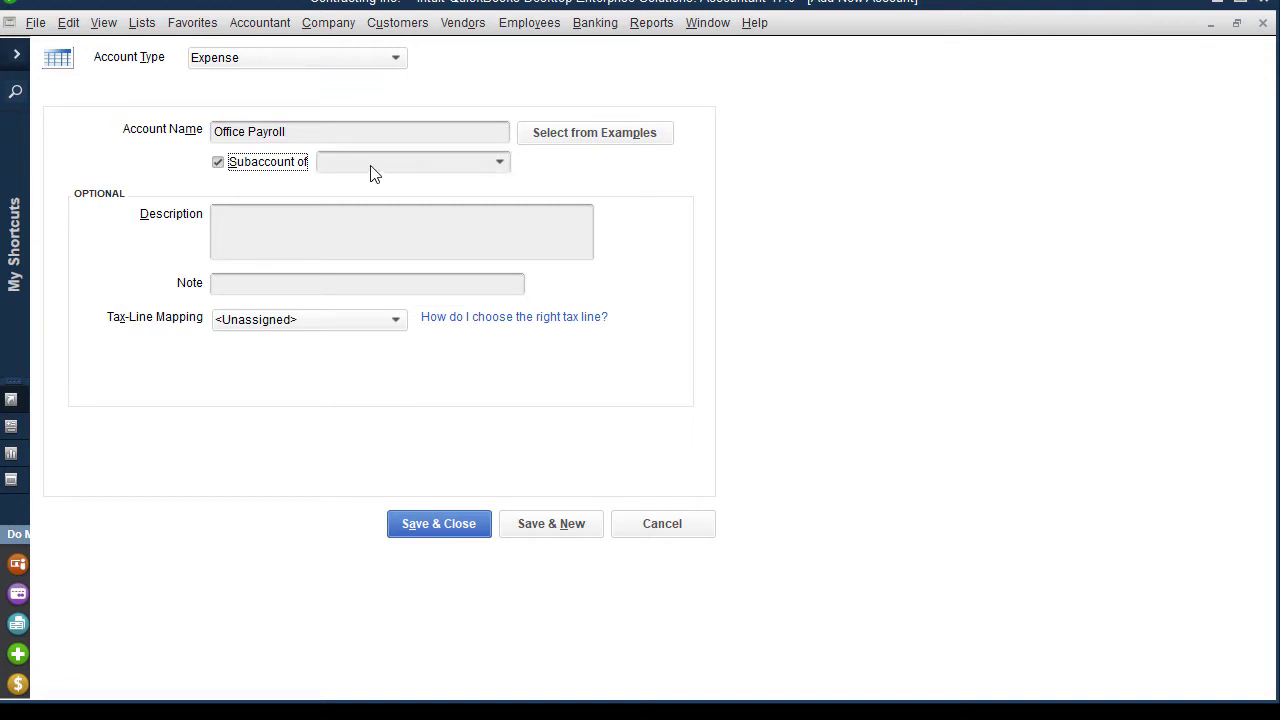
pyautogui.click(370, 167)
pyautogui.write('Payroll Expenses')
pyautogui.press('Tab')
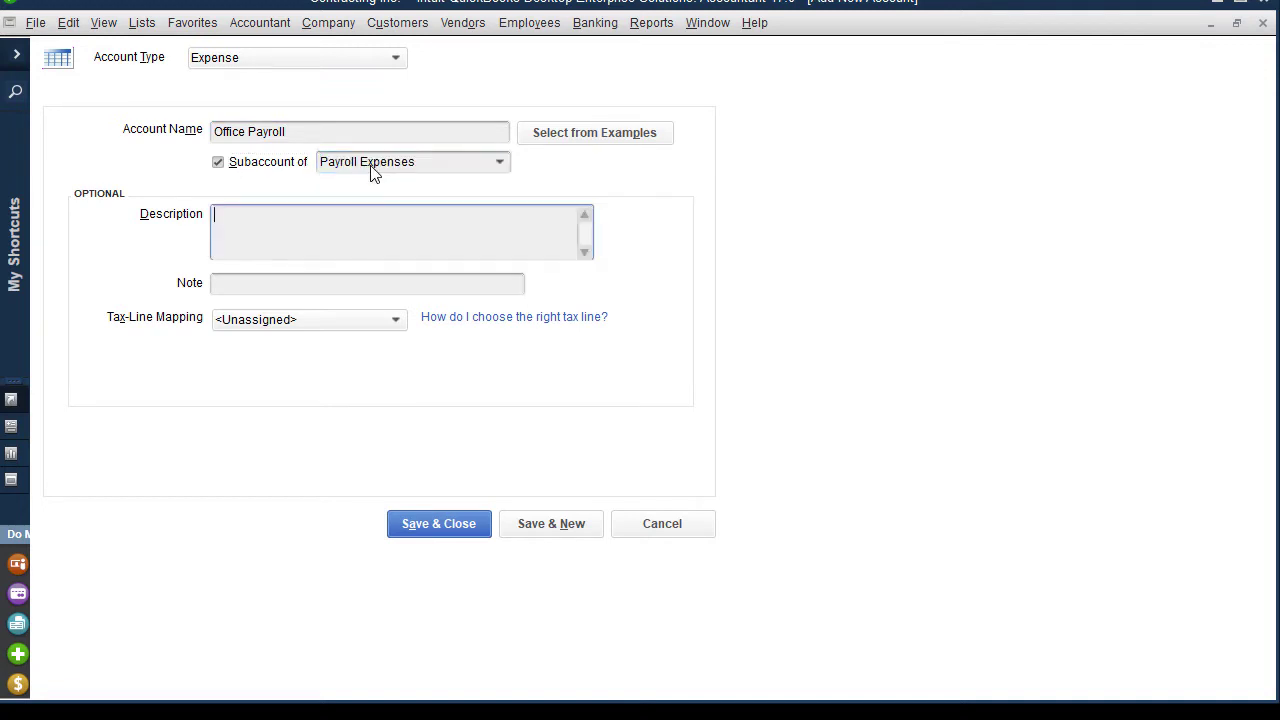
pyautogui.click(548, 524)
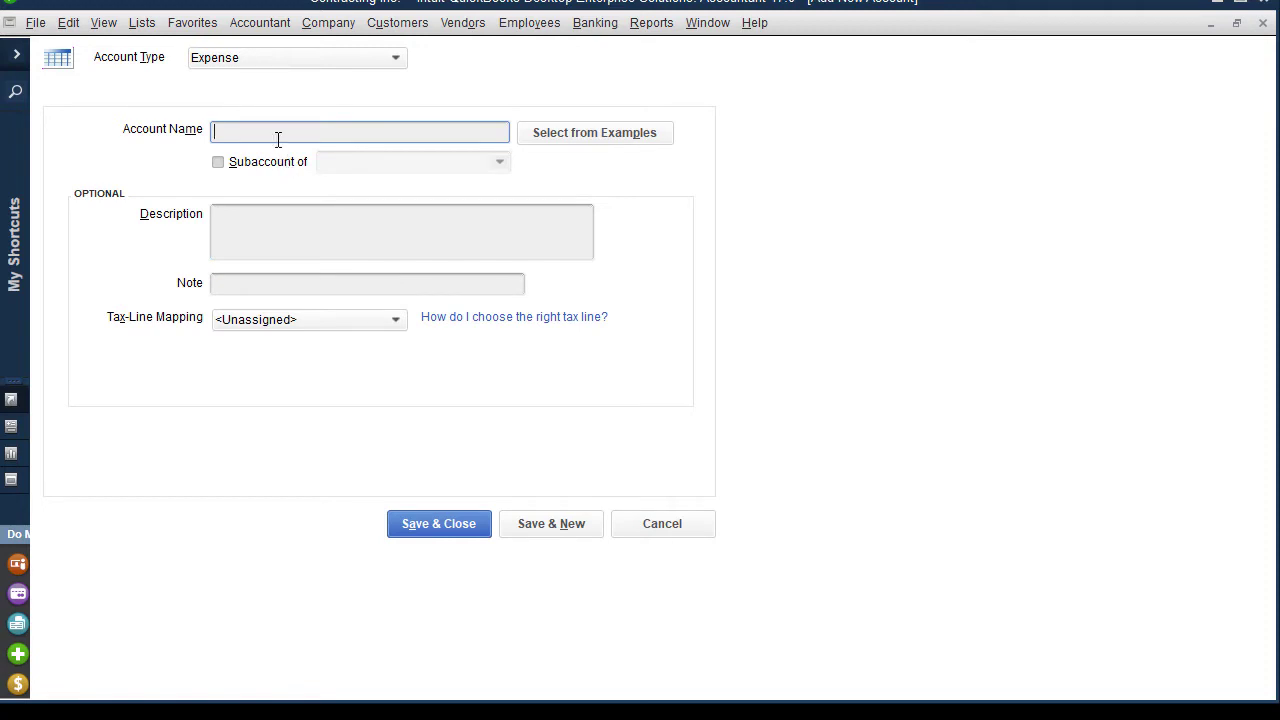
# - Create the Expense account Job Labor Offset as a subaccount of Payroll Expenses and finish adding accounts
pyautogui.write('Job Labor Offset')
pyautogui.click(218, 163)
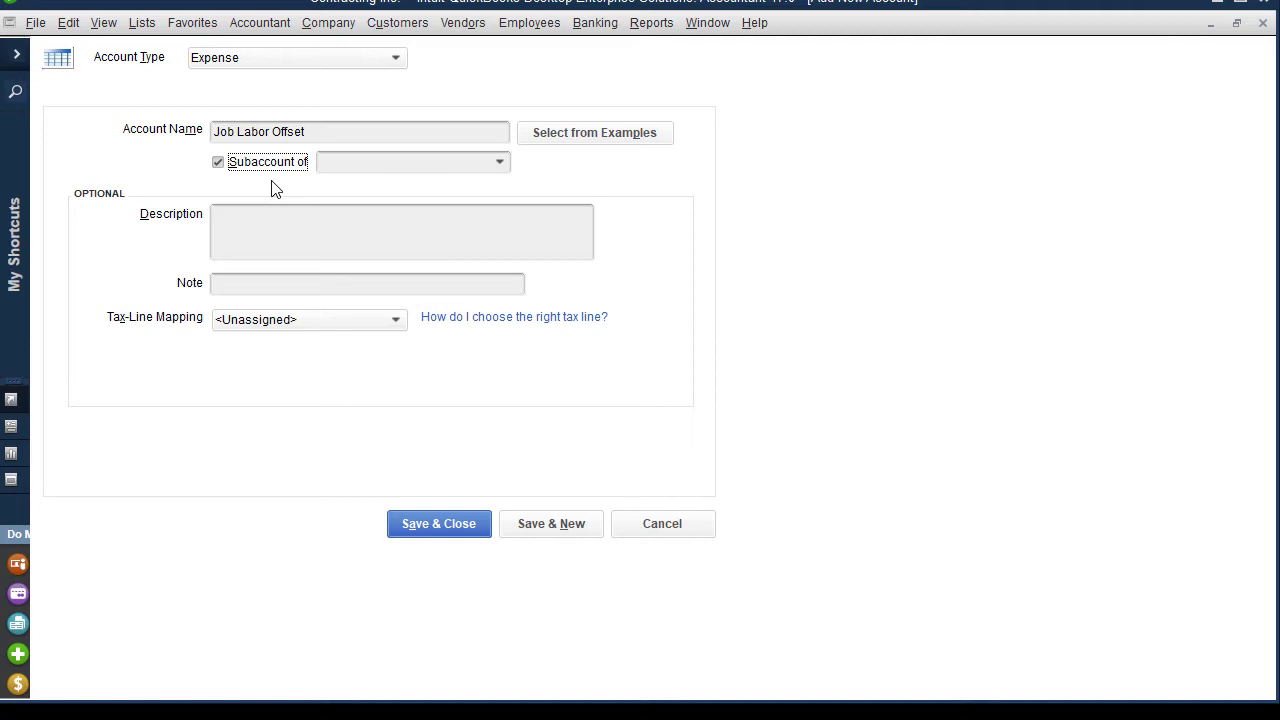
pyautogui.click(334, 164)
pyautogui.write('Payroll Expenses')
pyautogui.press('Tab')
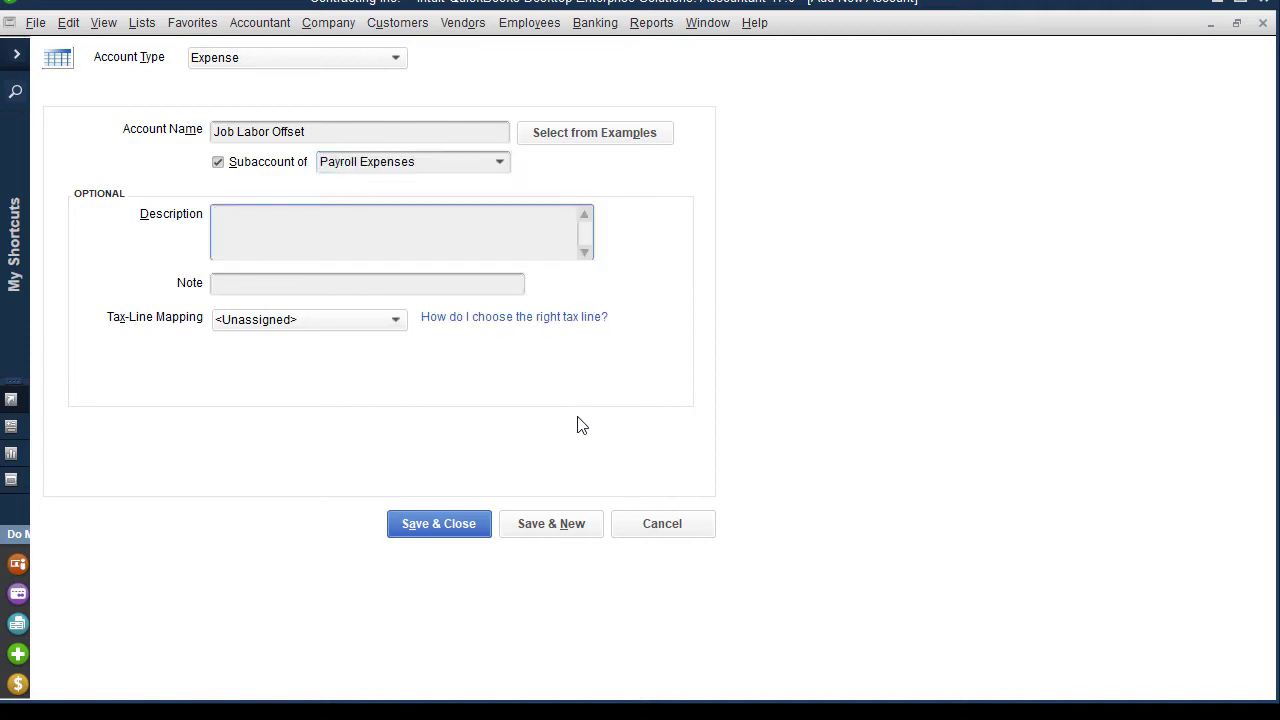
pyautogui.click(437, 528)
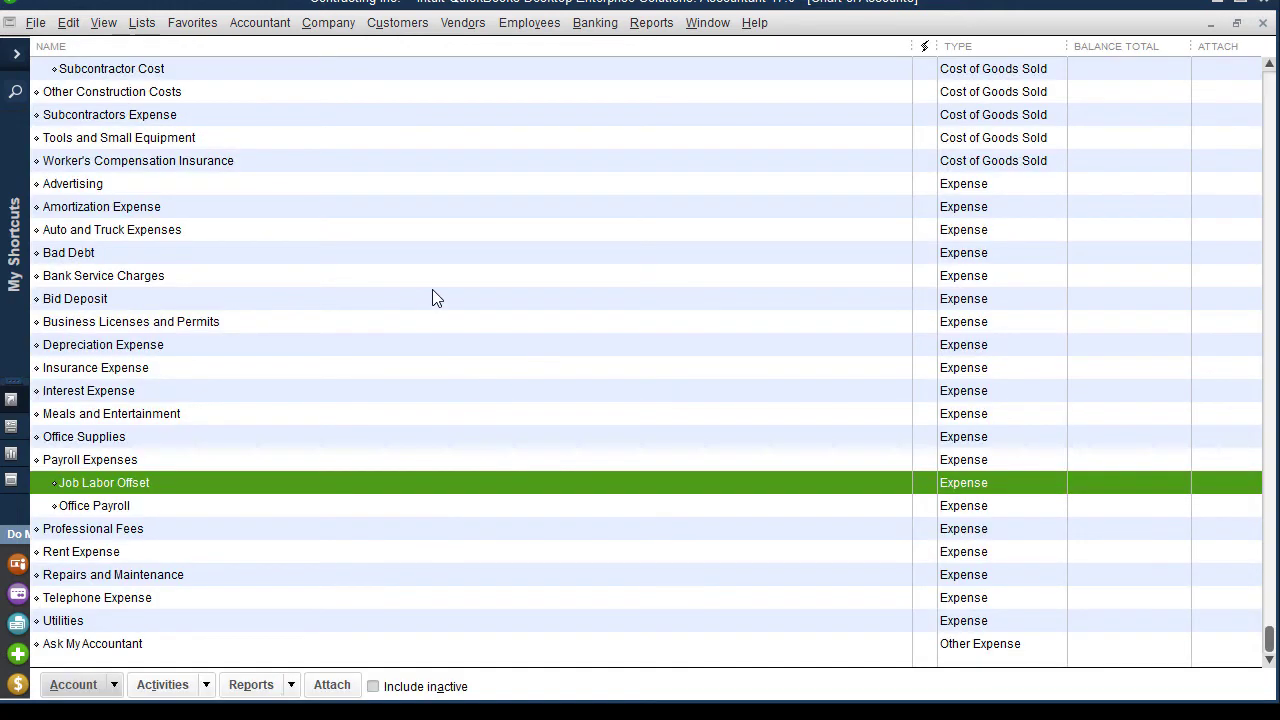
# - From the Payroll Item List, start a new payroll item with Custom Setup as a Wage item for Hourly Wages, Regular Pay
pyautogui.click(141, 28)
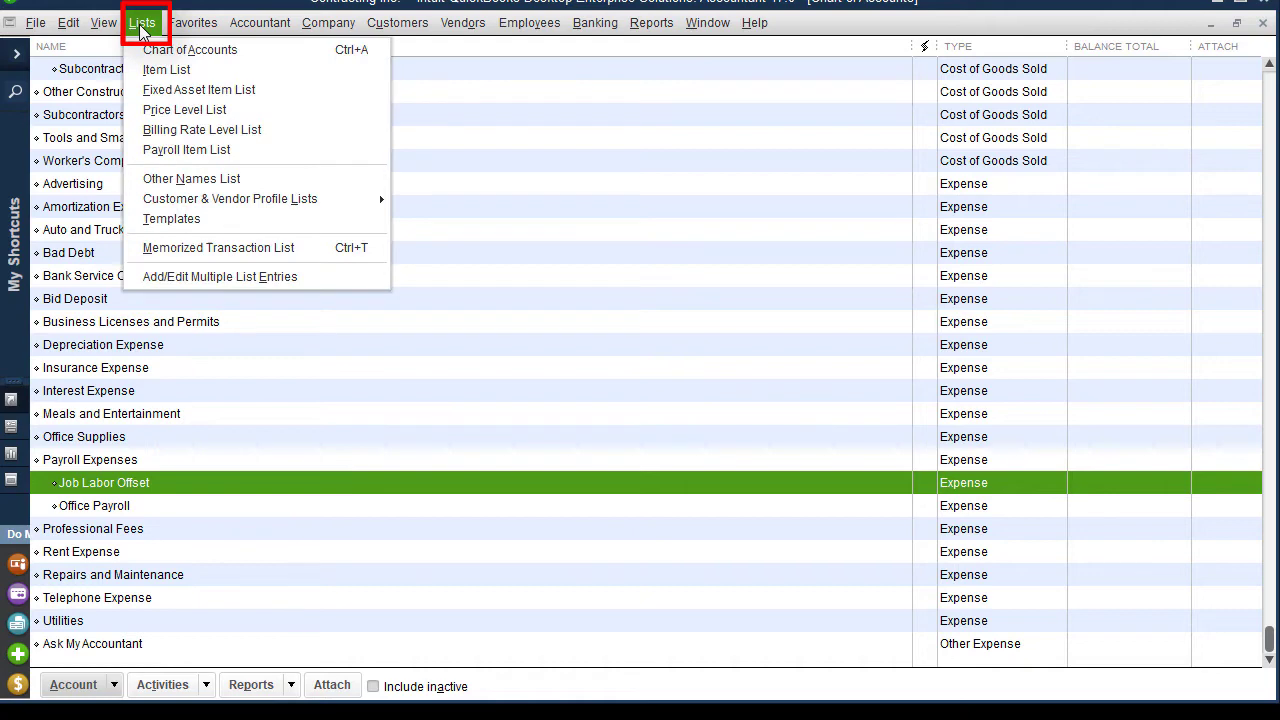
pyautogui.click(178, 152)
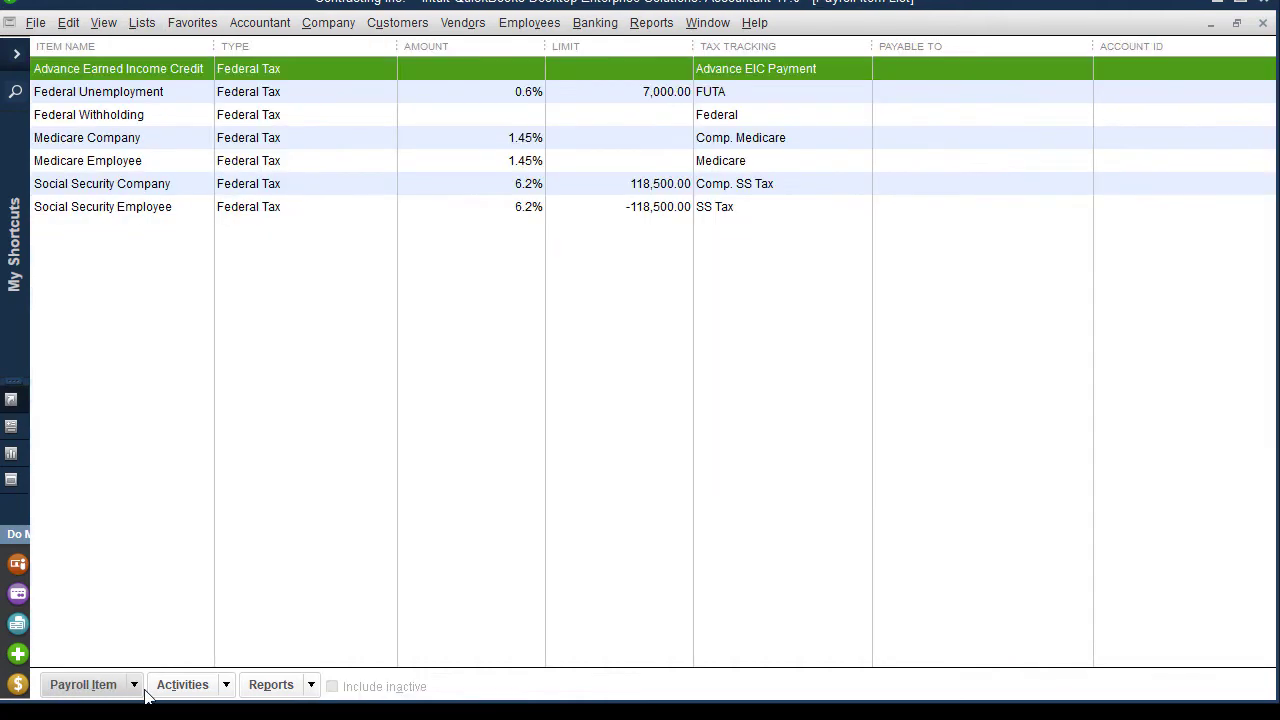
pyautogui.hotkey('ctrl', 'n')
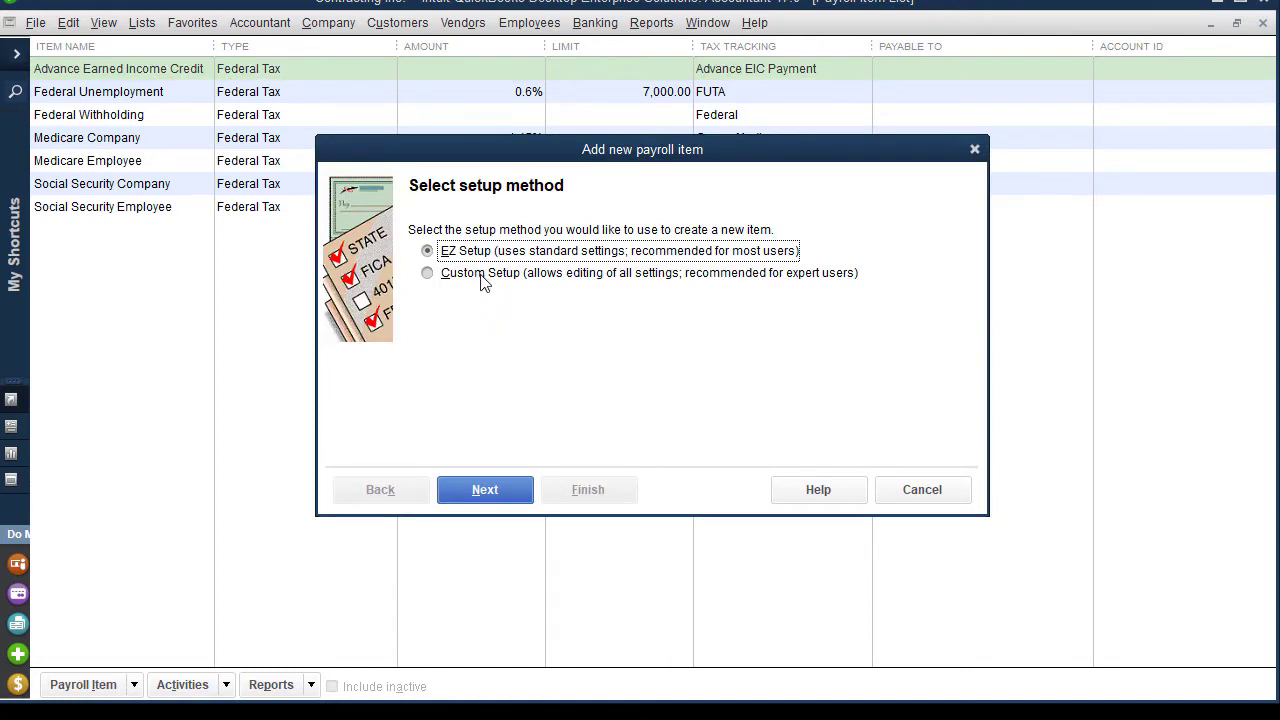
pyautogui.click(481, 277)
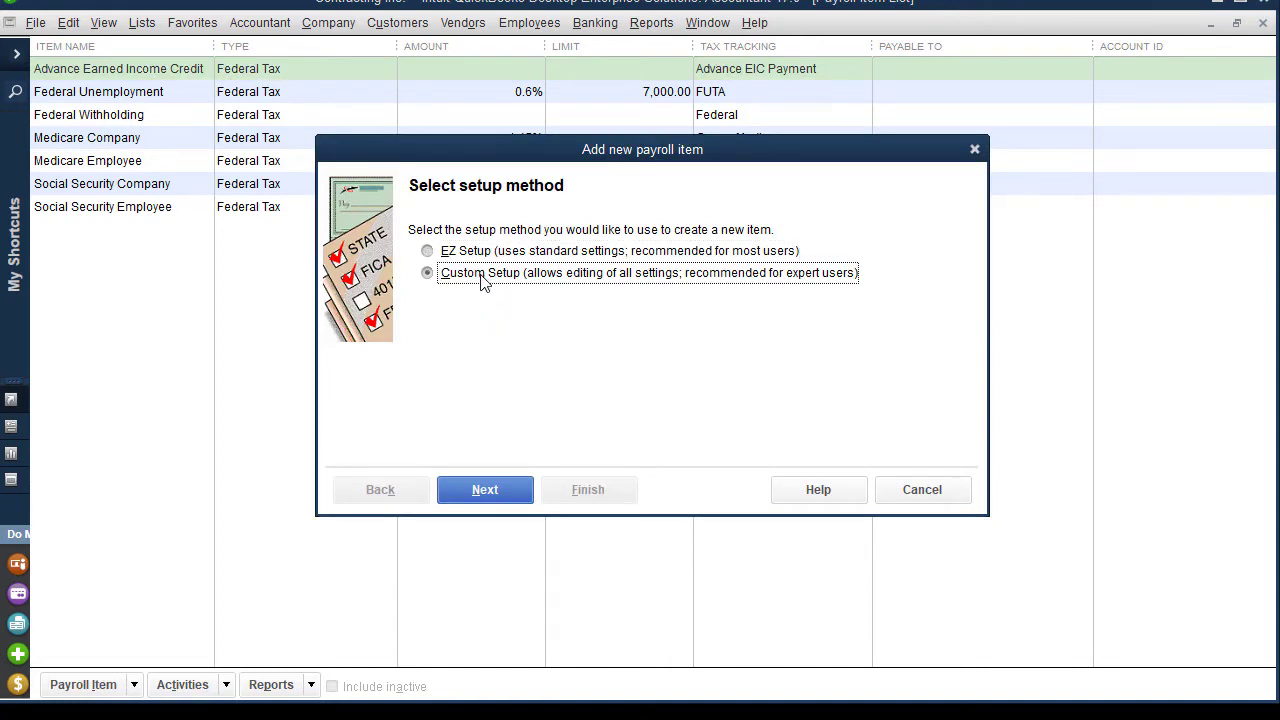
pyautogui.click(505, 497)
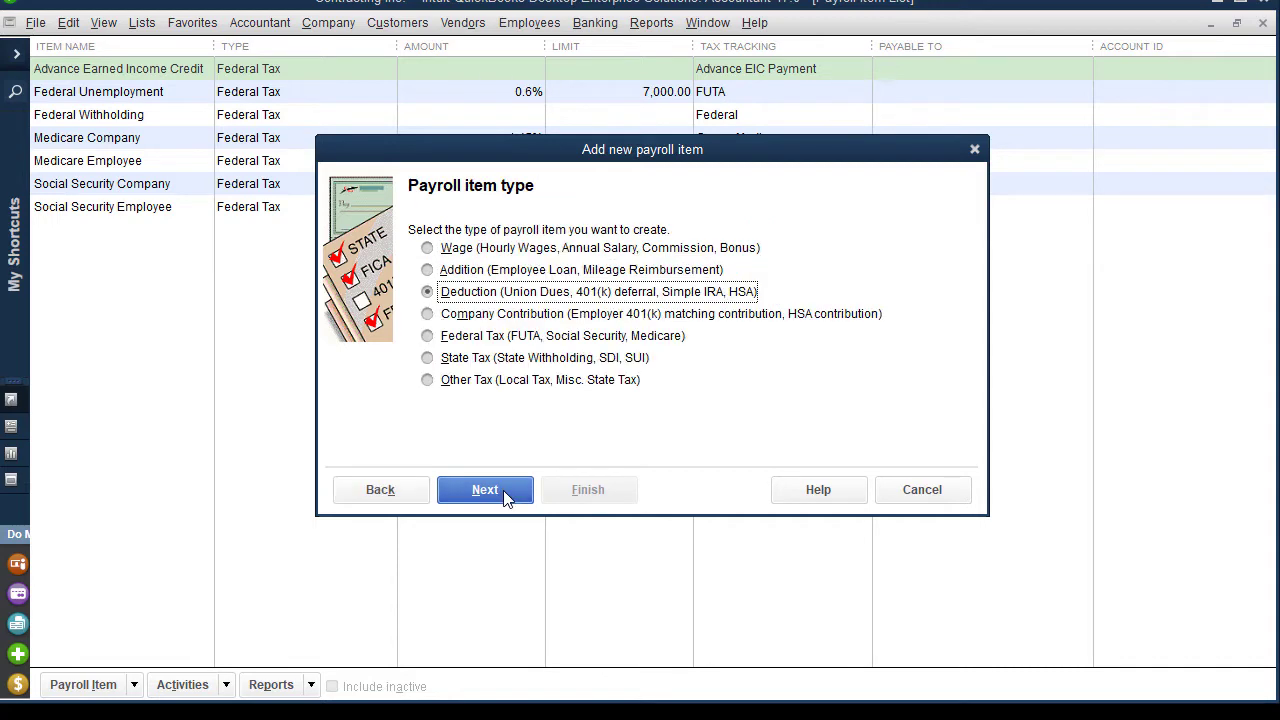
pyautogui.click(470, 250)
pyautogui.press('Return')
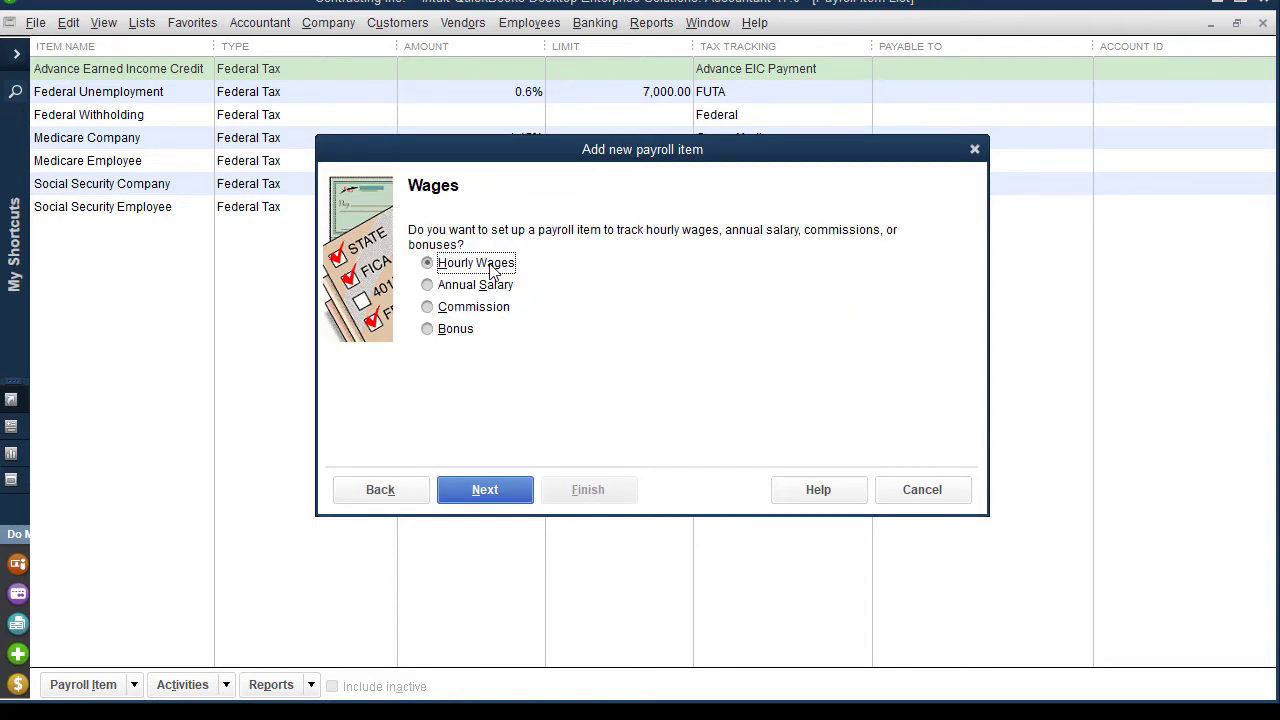
pyautogui.click(508, 496)
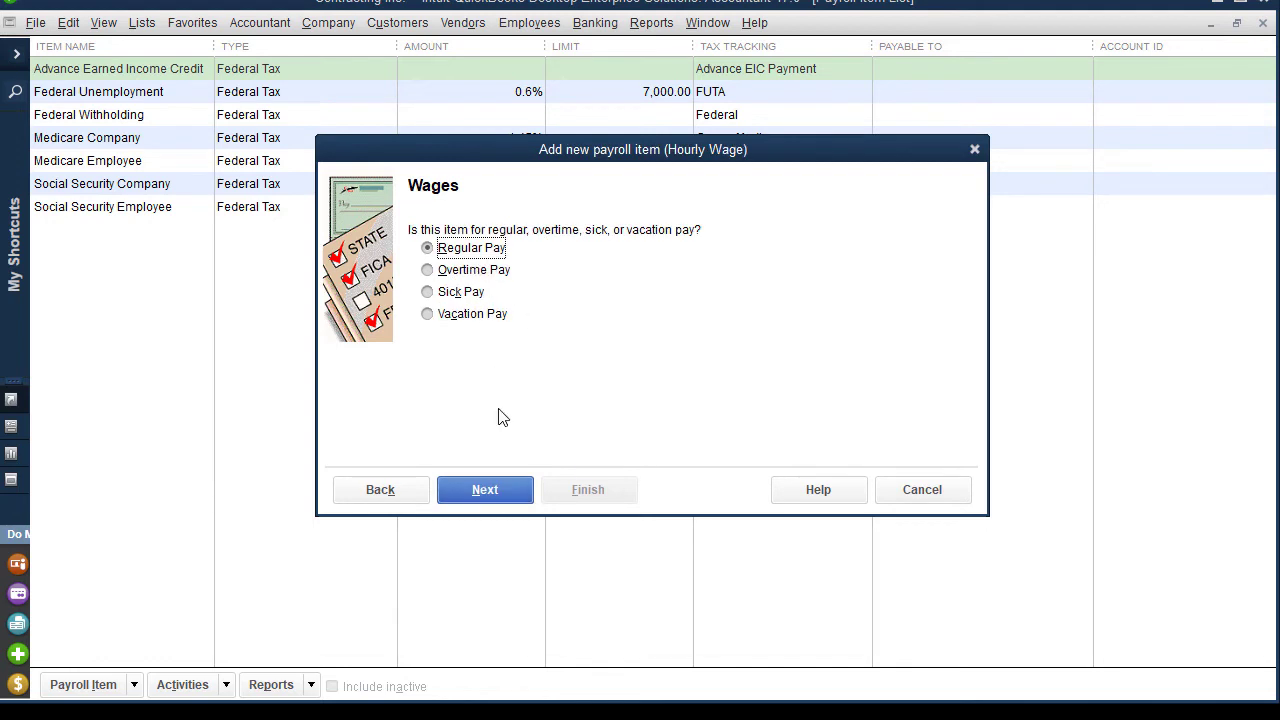
pyautogui.click(492, 496)
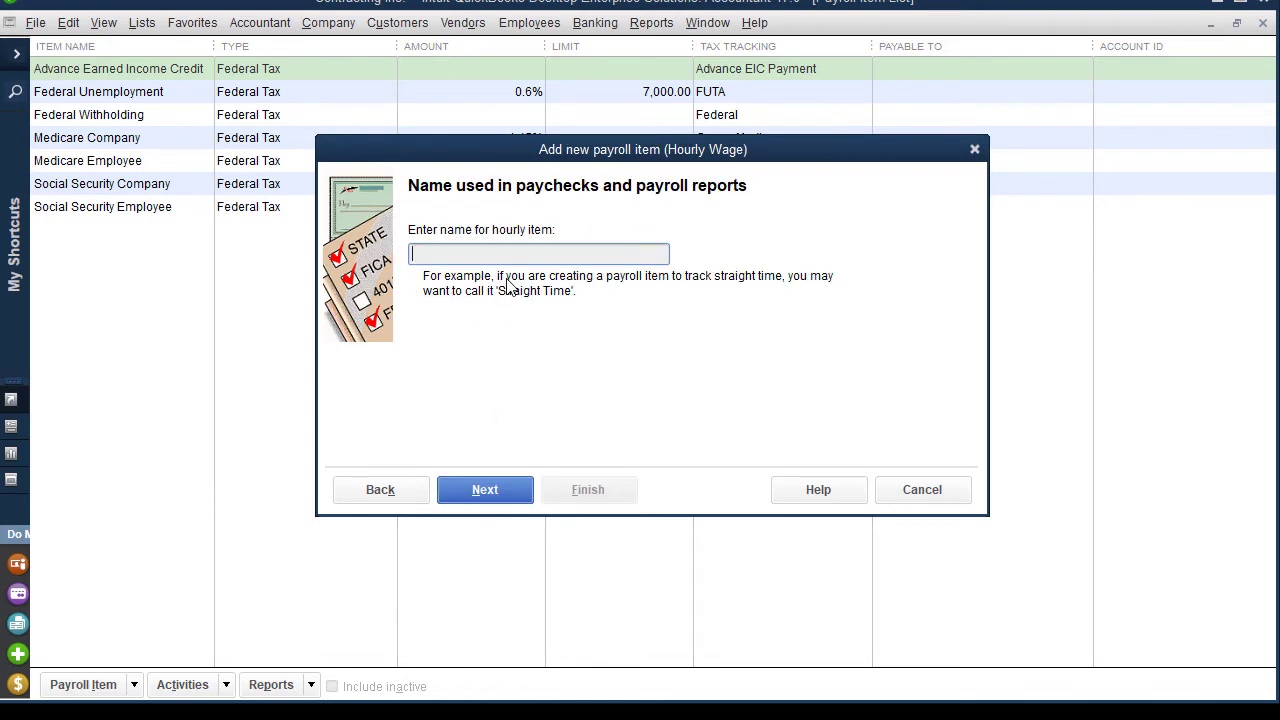
# - Name the hourly wage item Job Related Labor, assign it to the Job Labor Costs account, and finish it
pyautogui.write('Job Related Labor')
pyautogui.click(484, 490)
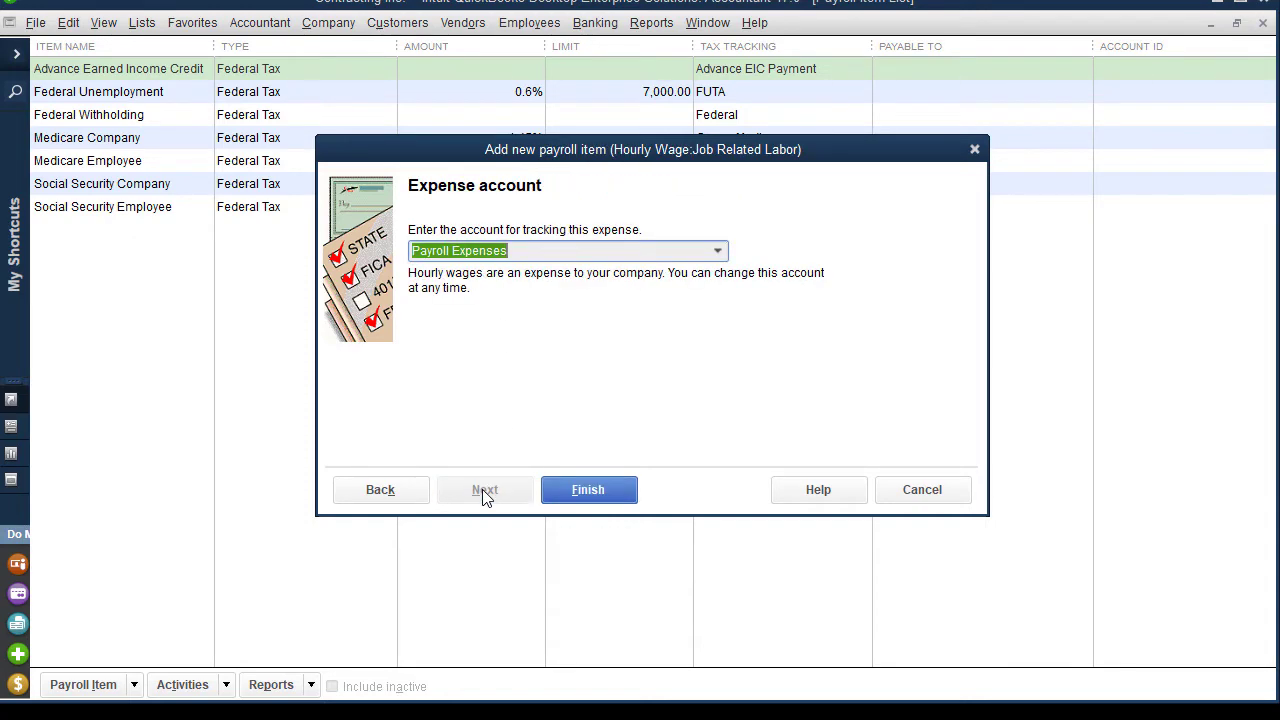
pyautogui.click(717, 252)
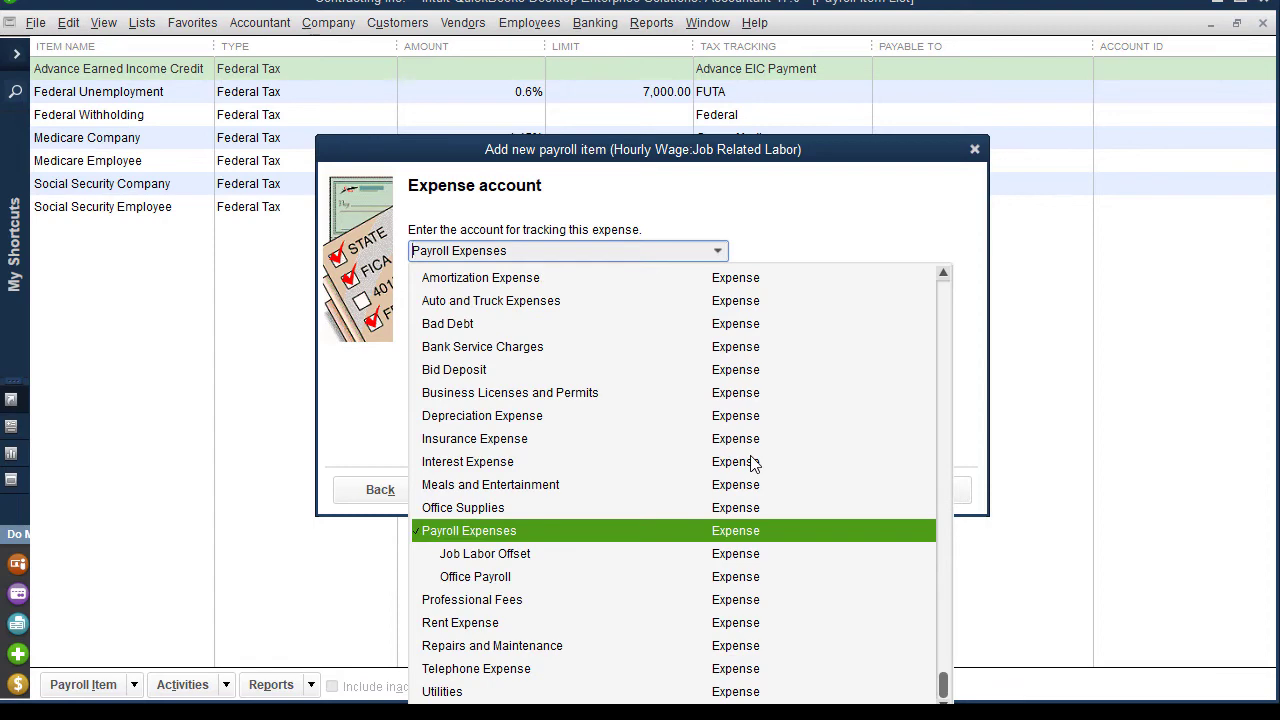
pyautogui.scroll(3, 753, 463)
pyautogui.scroll(1, 753, 463)
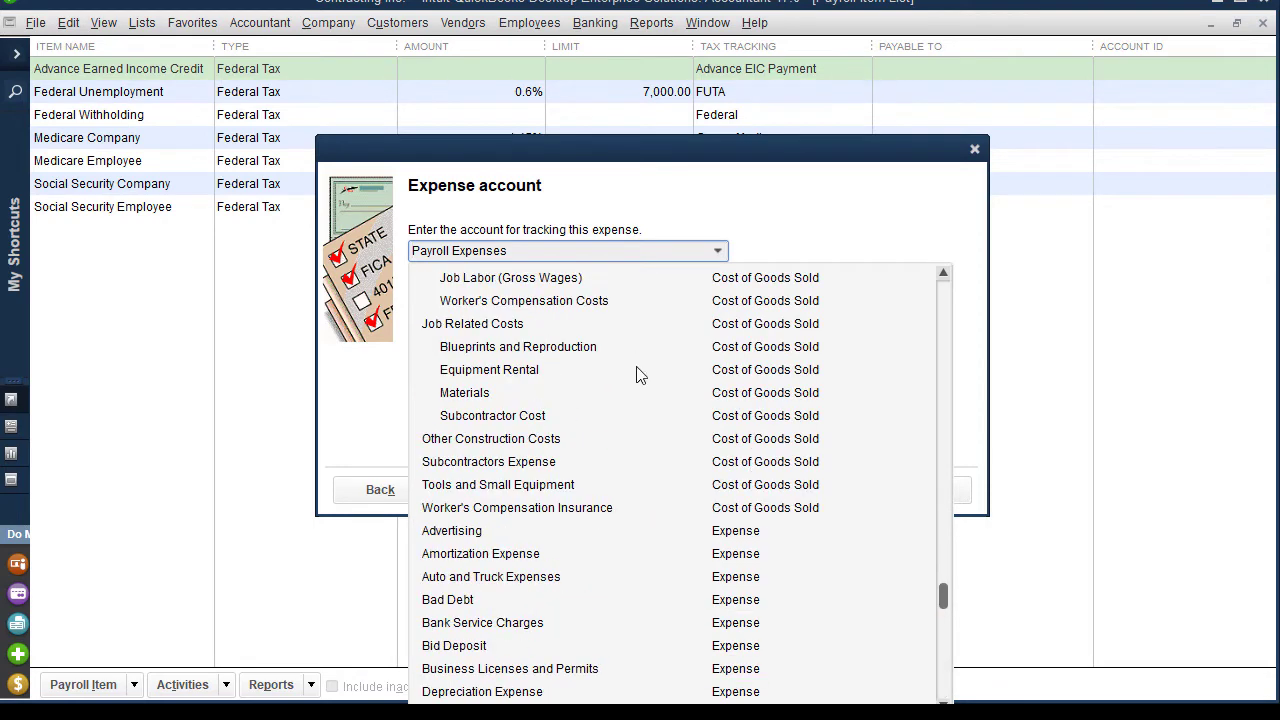
pyautogui.scroll(1, 637, 371)
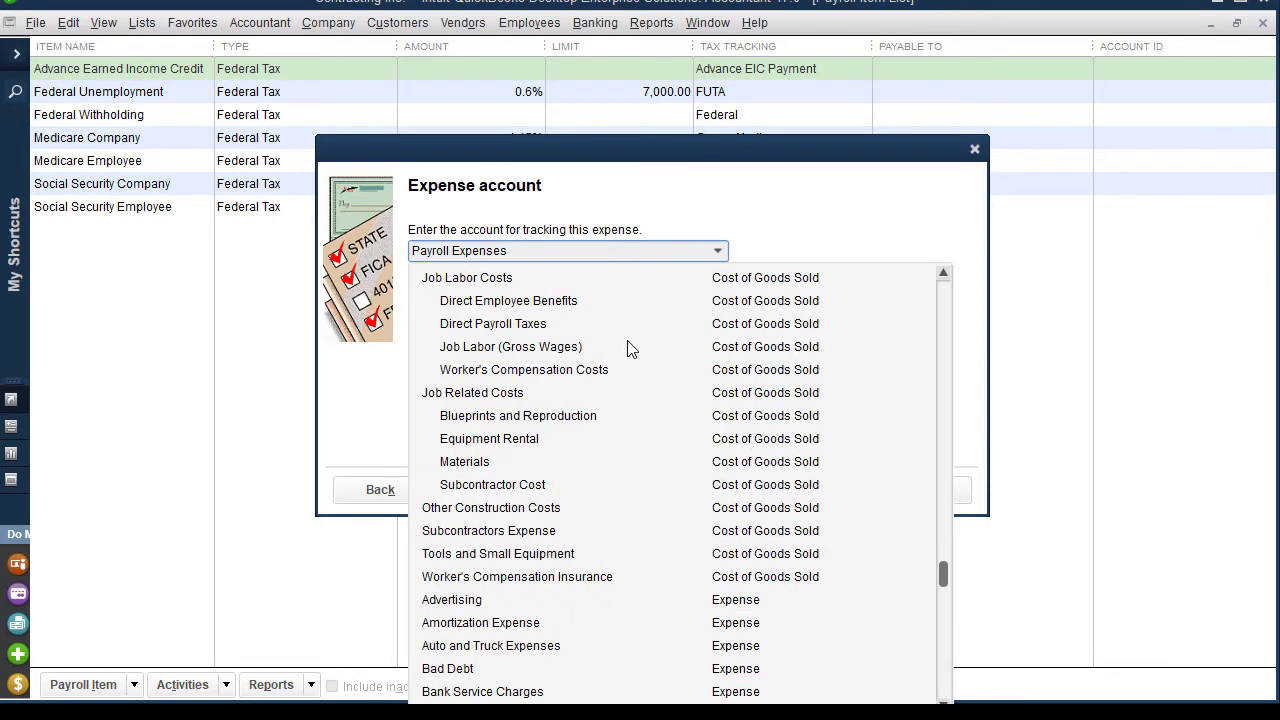
pyautogui.click(492, 280)
pyautogui.click(615, 480)
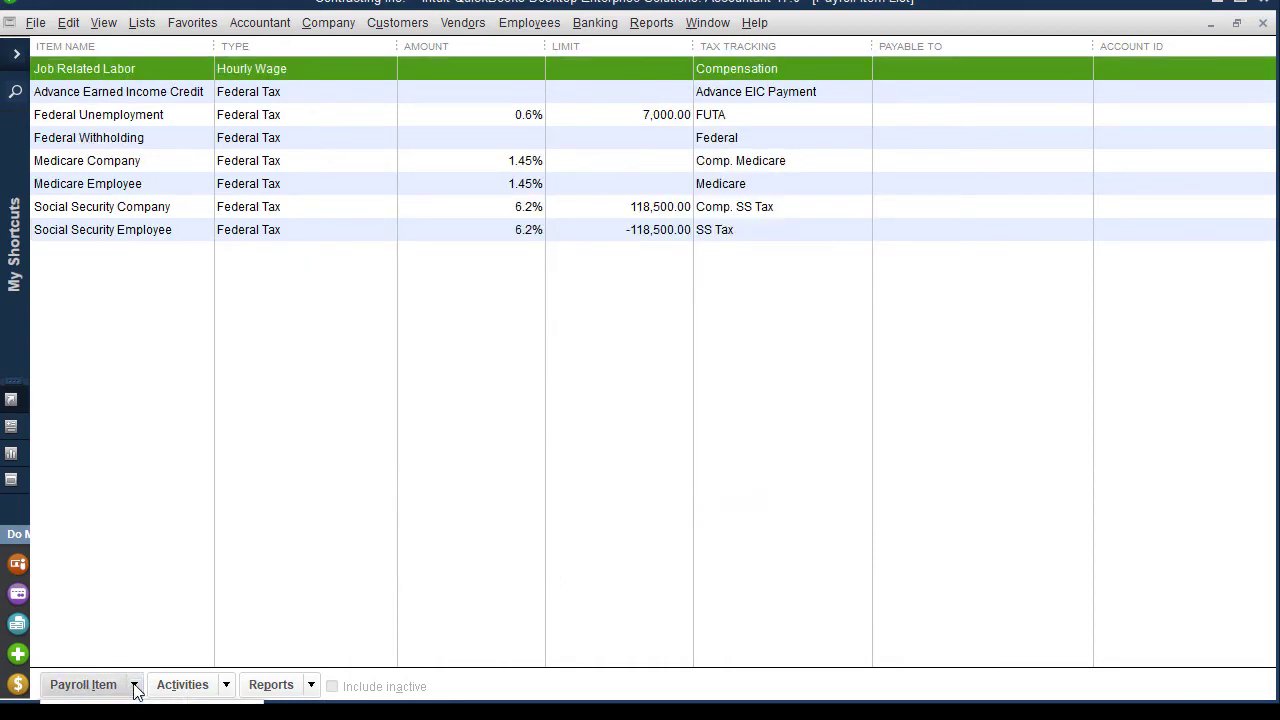
# - Start another payroll item with Custom Setup as a Deduction named Job Labor Offset, without tracking expenses by job
pyautogui.hotkey('ctrl', 'n')
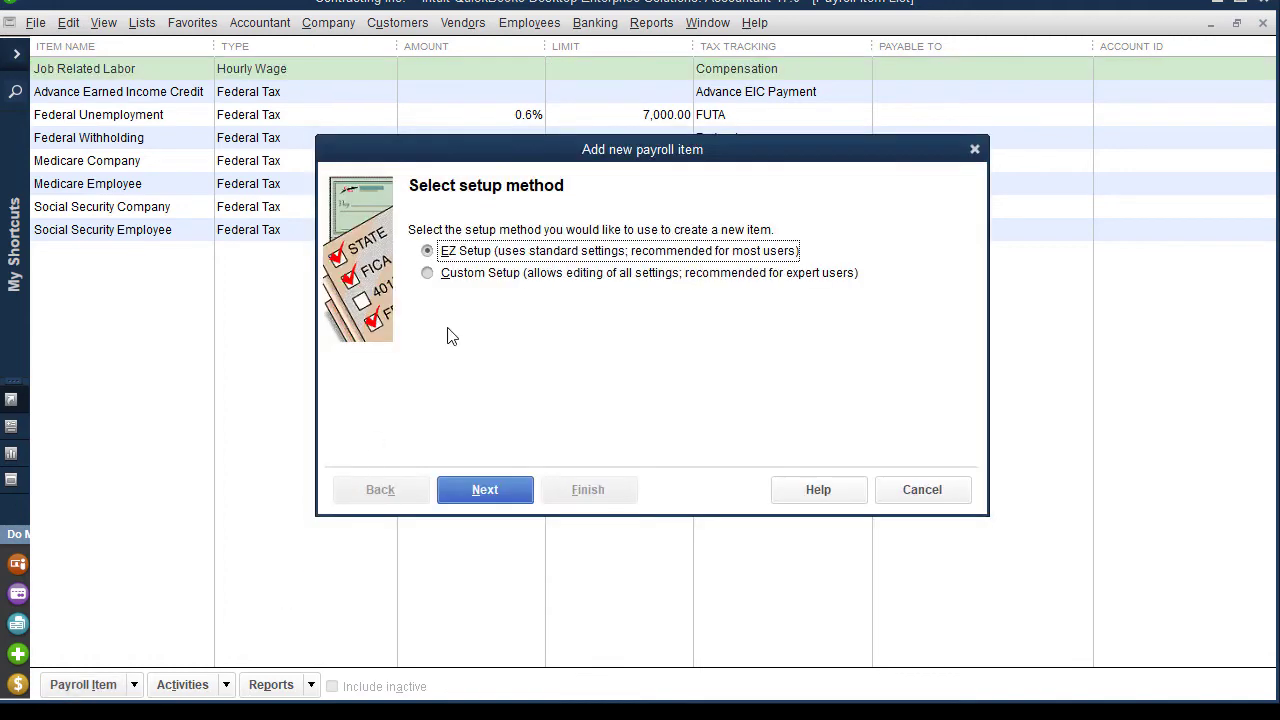
pyautogui.click(455, 276)
pyautogui.click(484, 490)
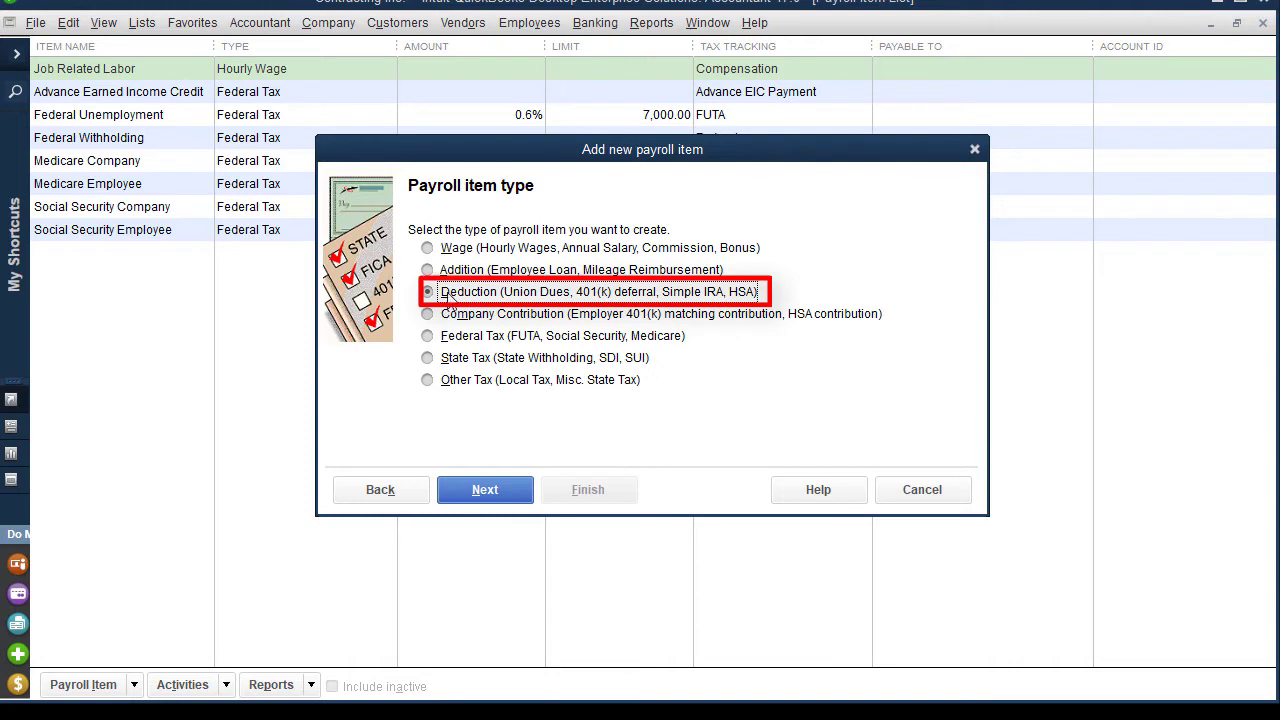
pyautogui.click(486, 492)
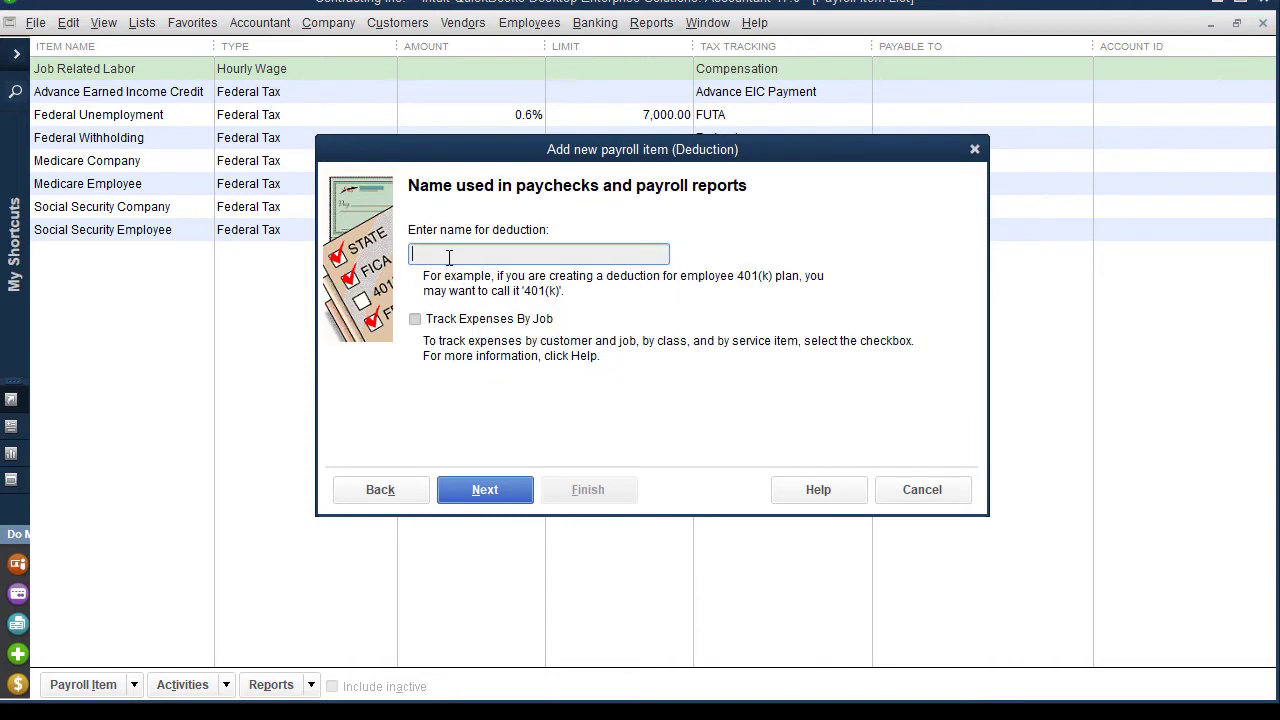
pyautogui.write('Job Labor Offset')
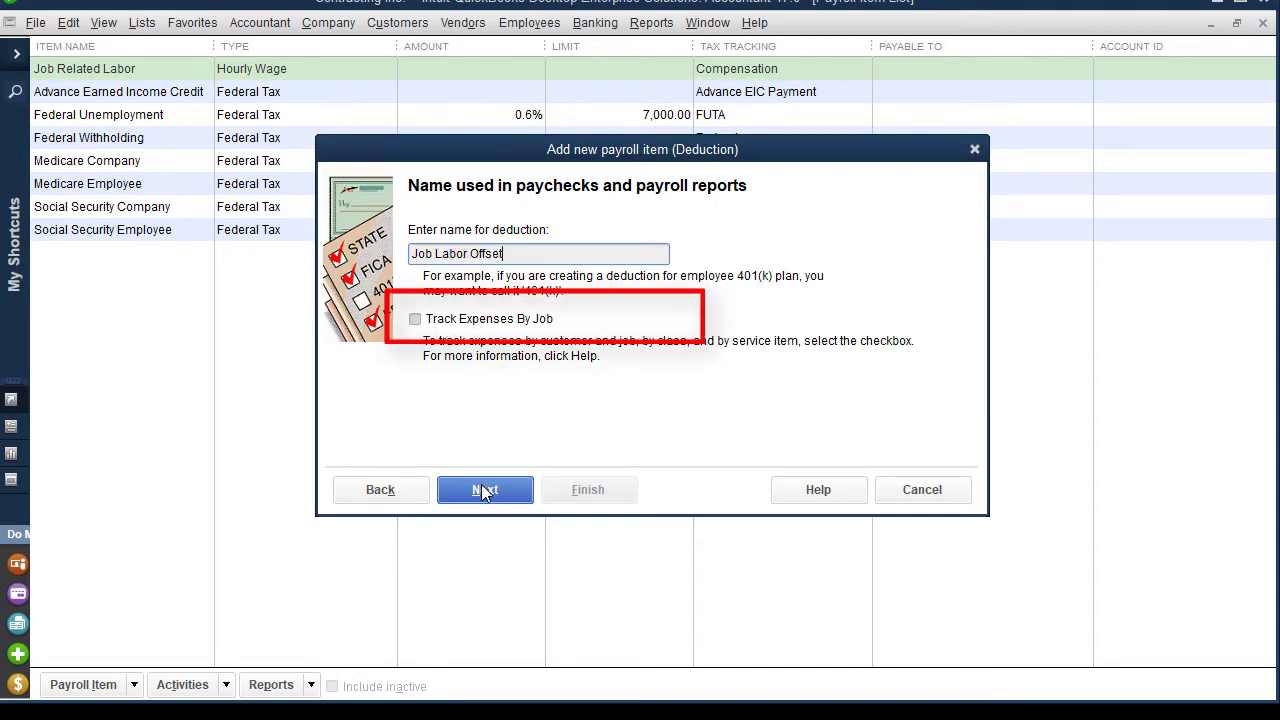
pyautogui.click(484, 490)
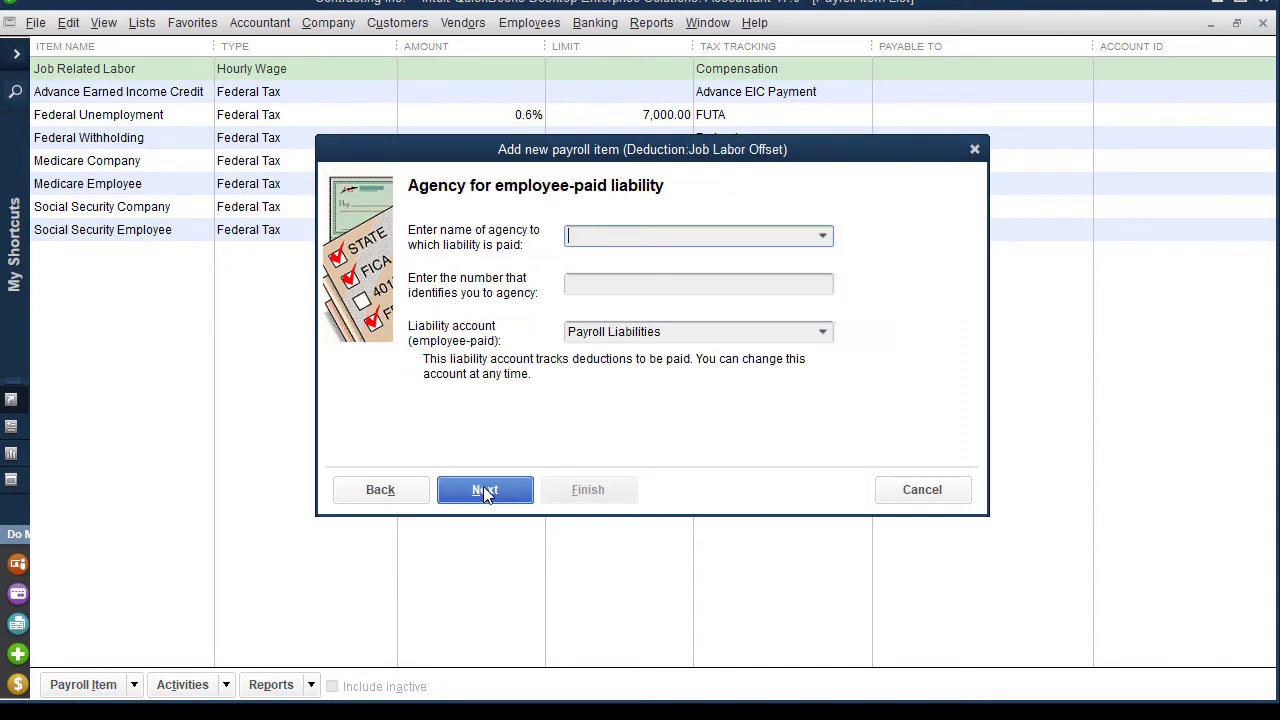
# - Leave the deduction's agency and identifying number blank and set its liability account to Payroll Expenses:Job Labor Offset
pyautogui.click(579, 284)
pyautogui.click(722, 333)
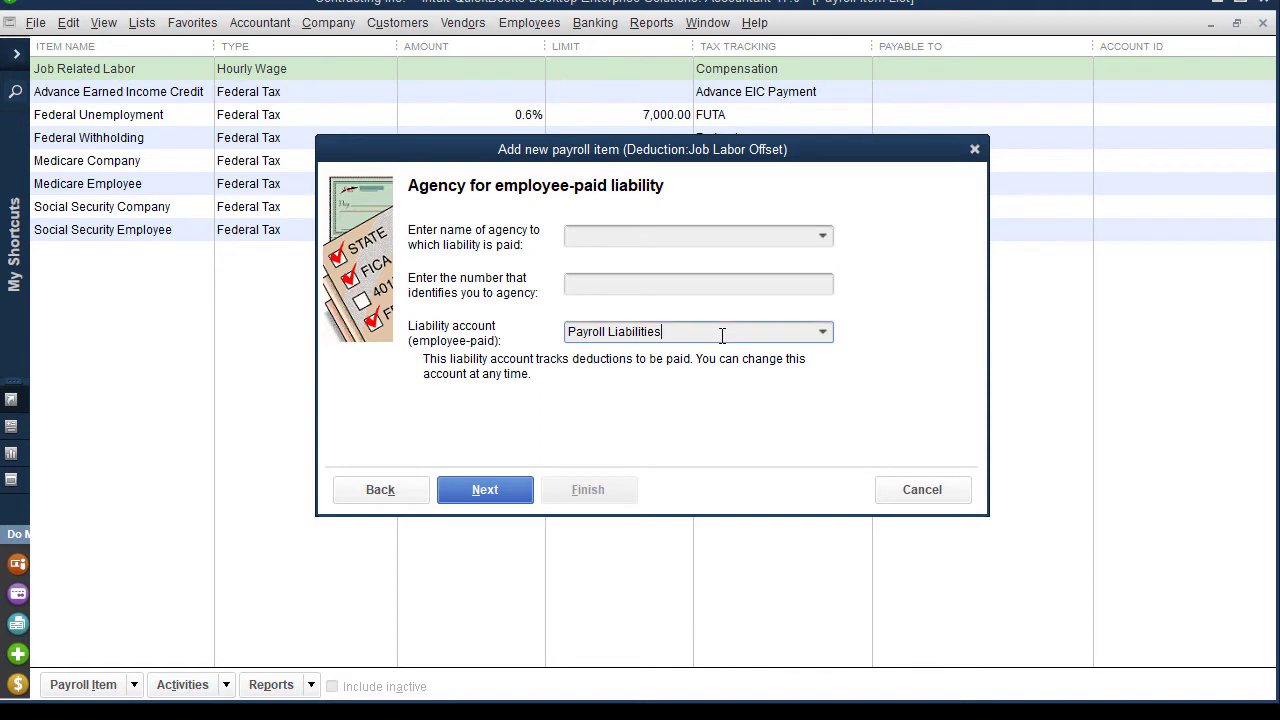
pyautogui.doubleClick(722, 336)
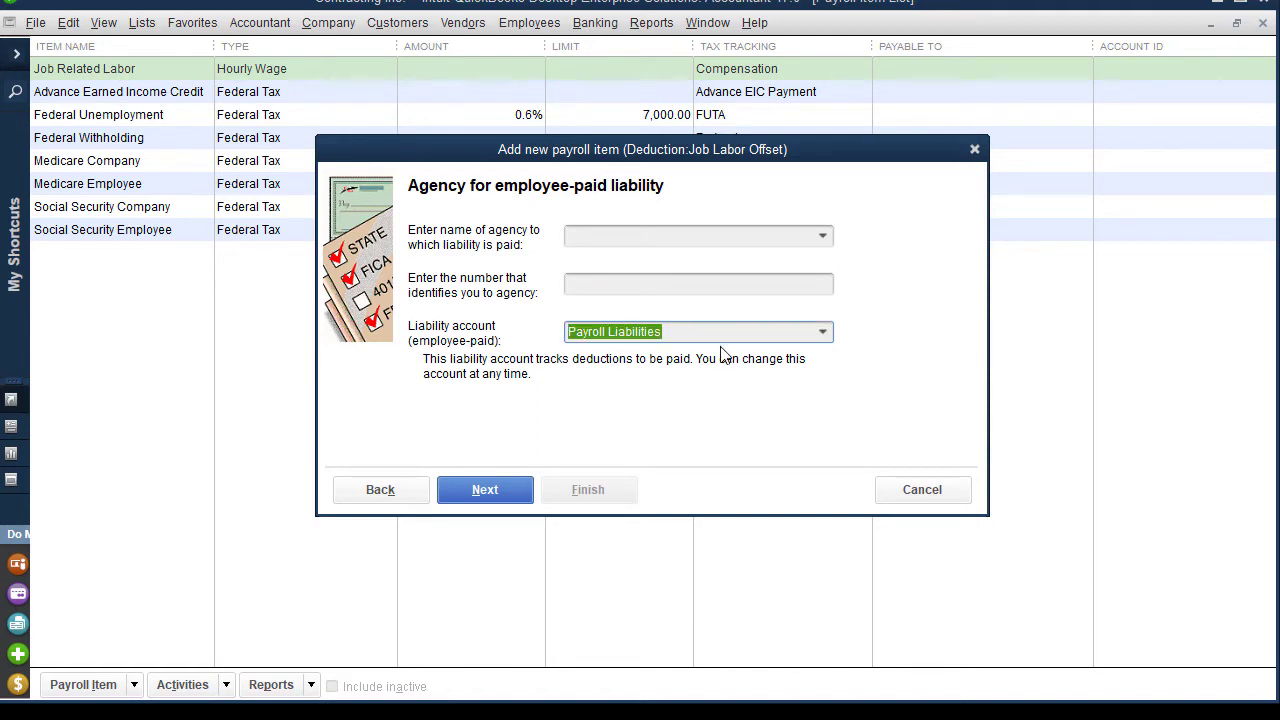
pyautogui.write('Job Labor Costs')
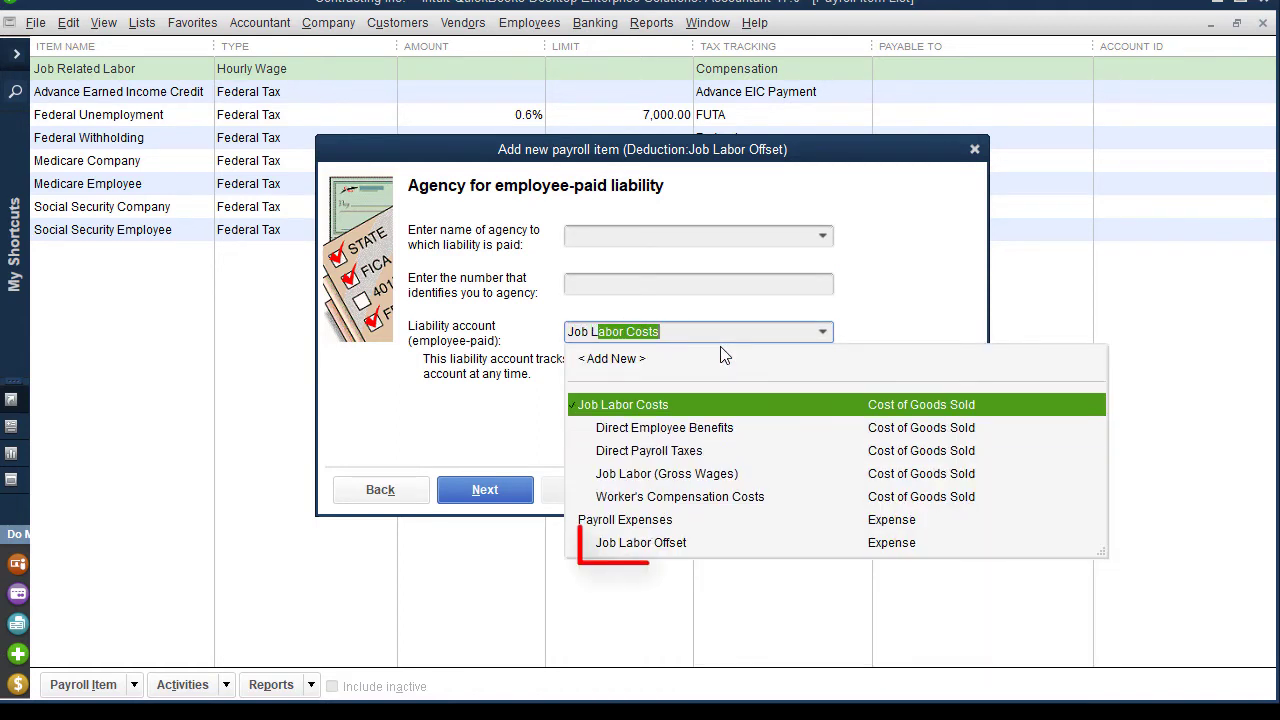
pyautogui.click(681, 542)
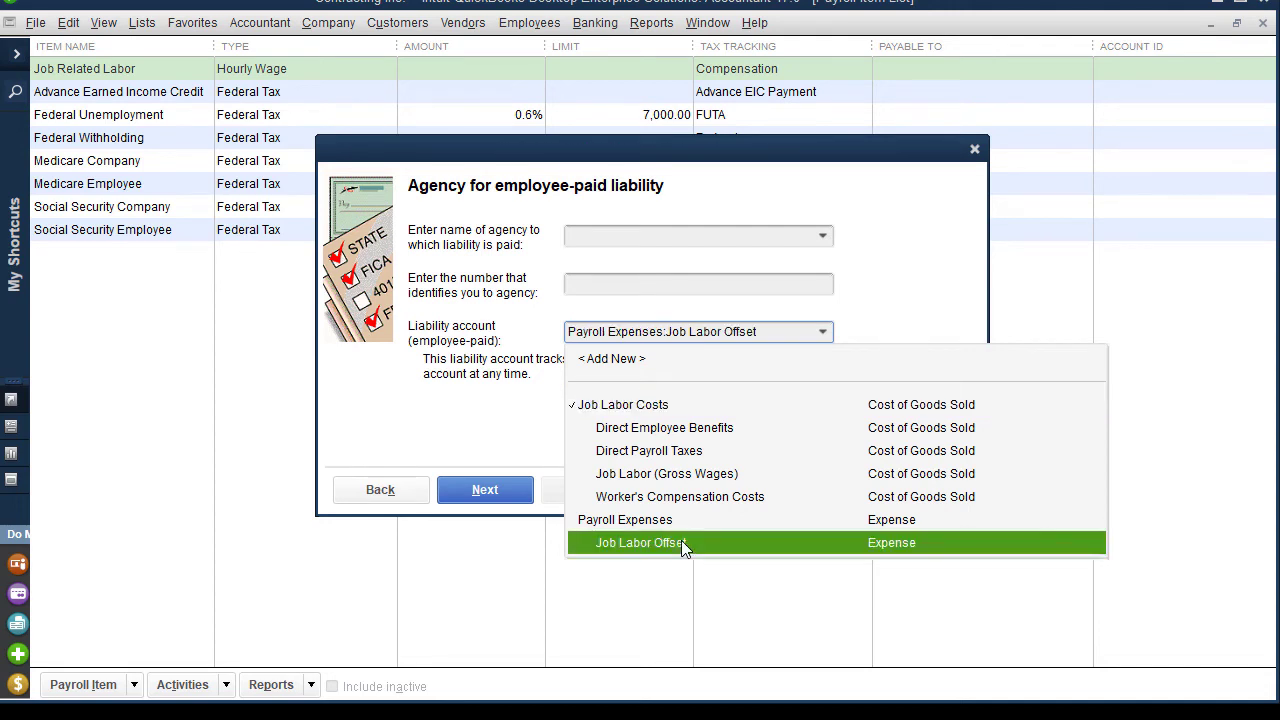
pyautogui.click(484, 489)
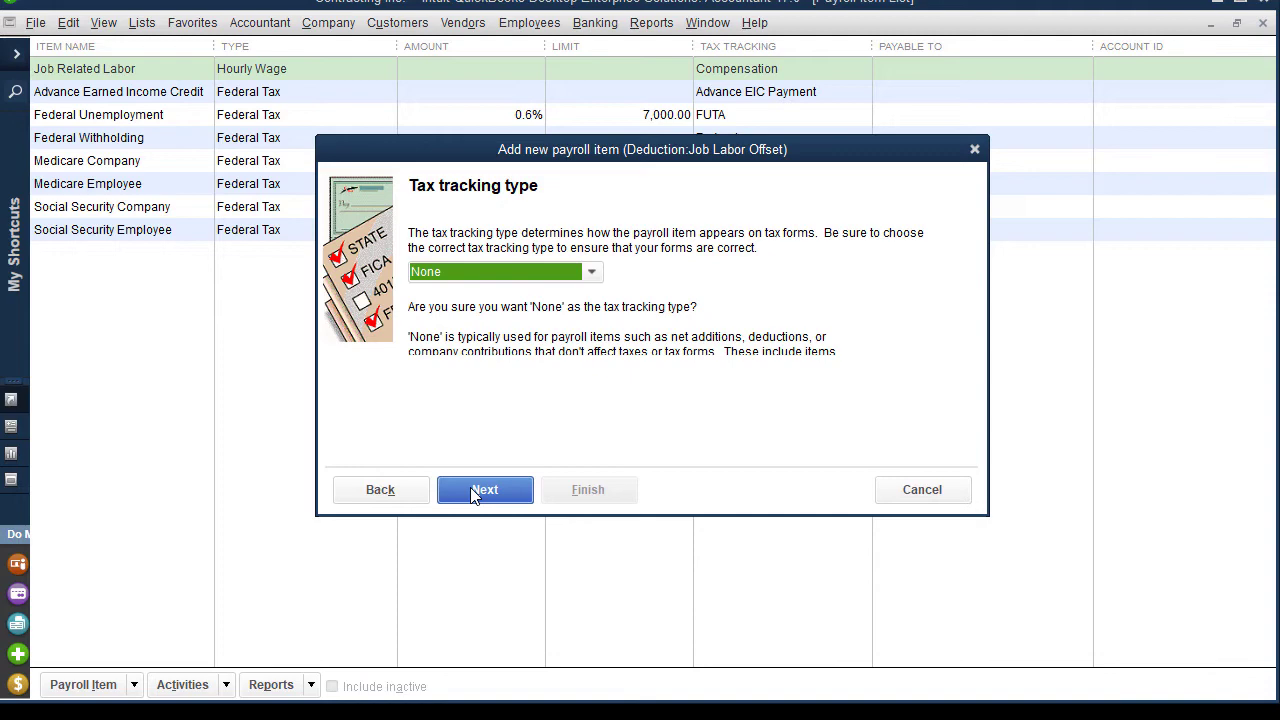
# - Keep the deduction's tax tracking as None with default taxes, calculate it on hours and gross pay, and finish with no rate or limit
pyautogui.click(484, 489)
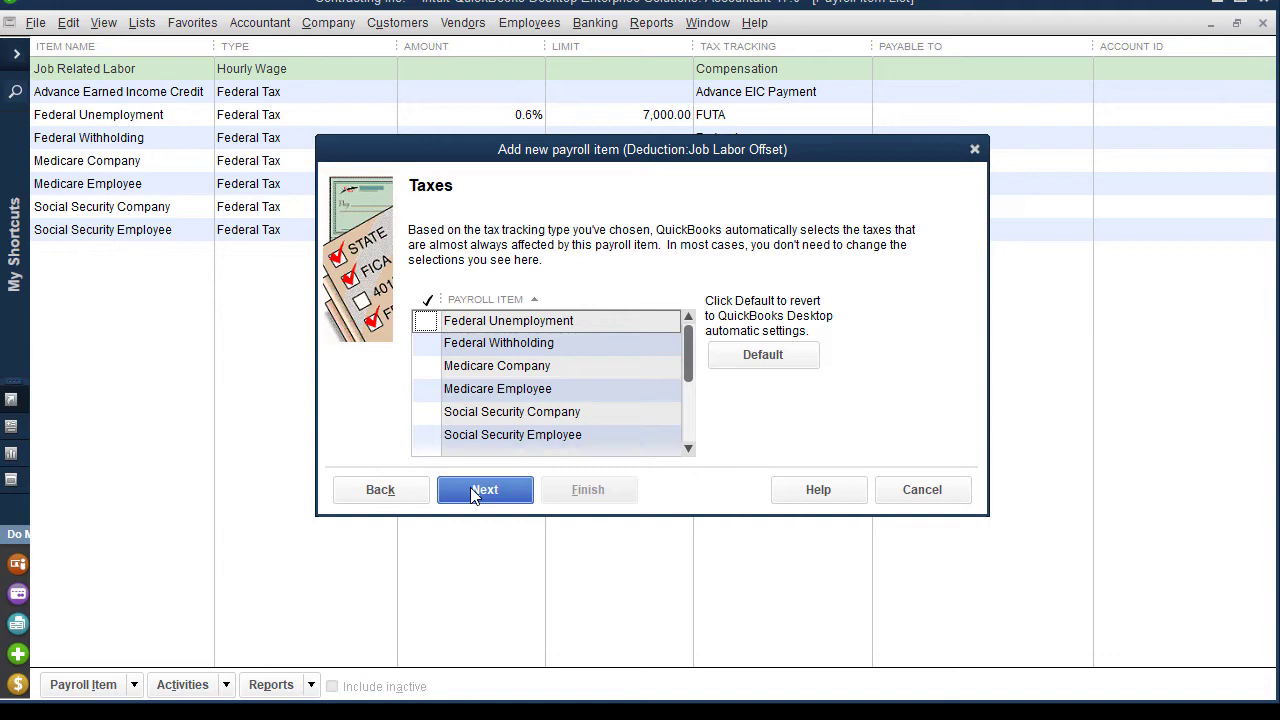
pyautogui.click(484, 489)
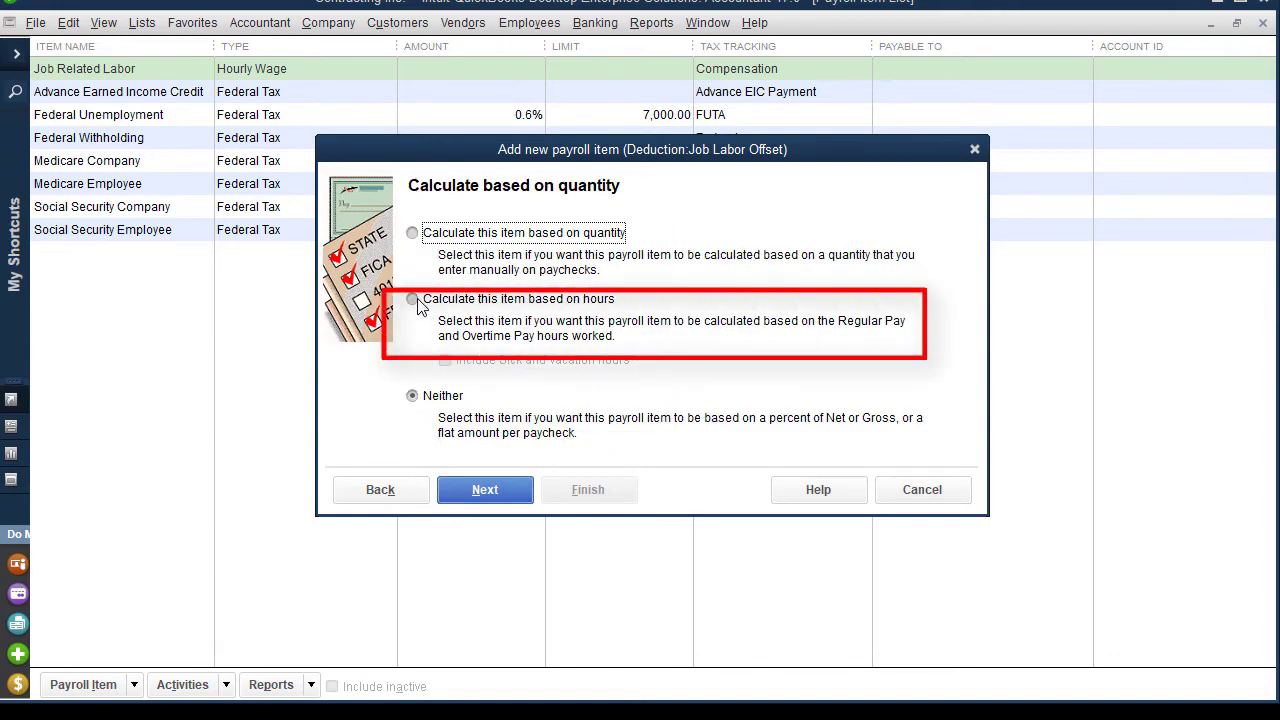
pyautogui.click(414, 300)
pyautogui.click(515, 490)
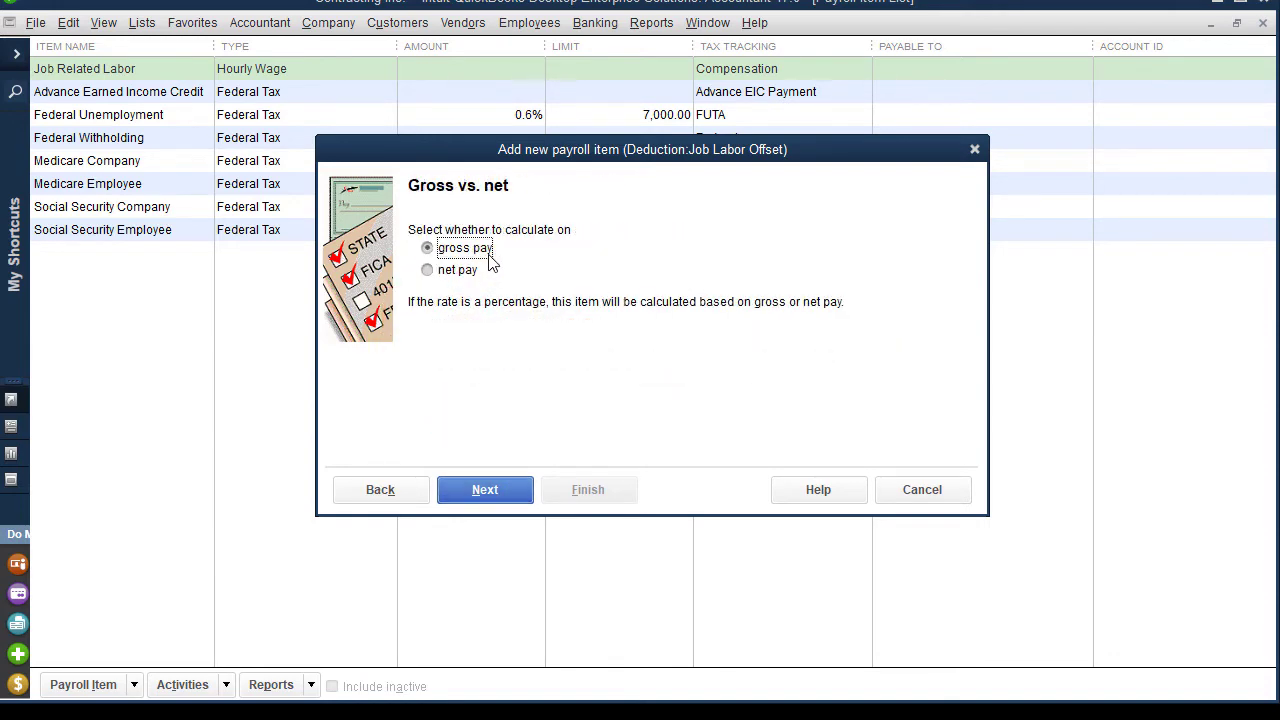
pyautogui.click(485, 494)
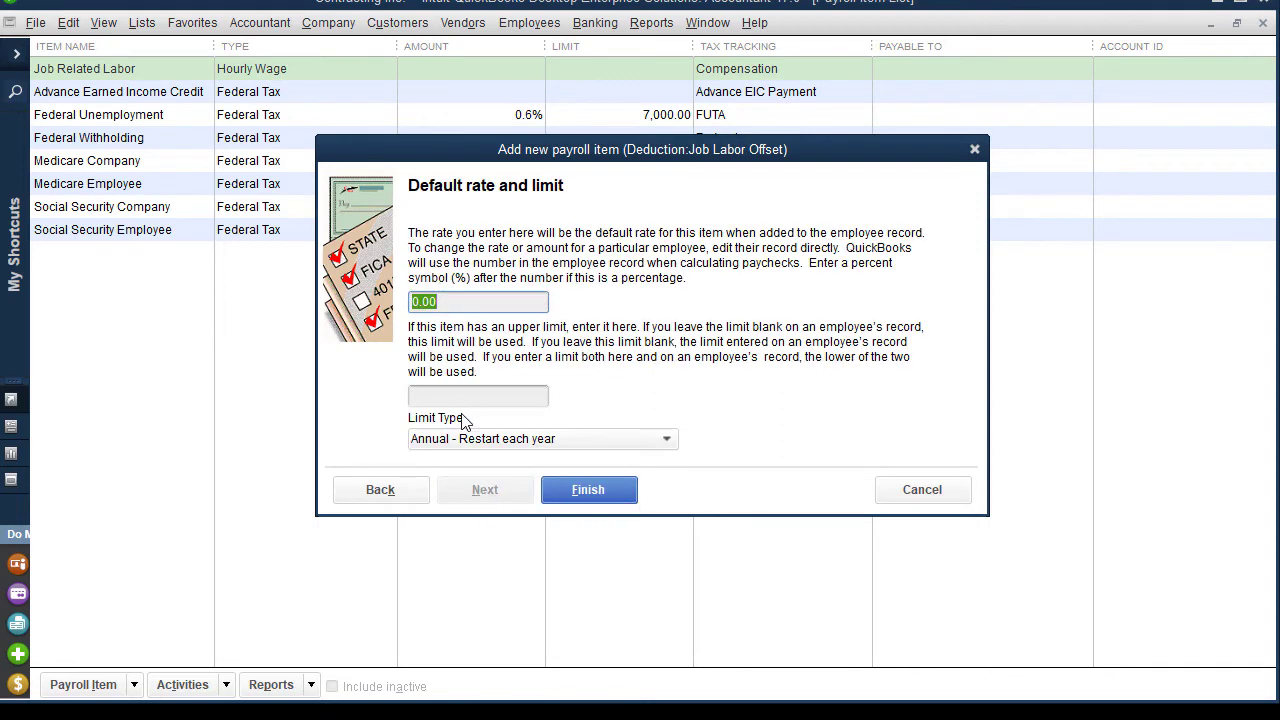
pyautogui.click(588, 490)
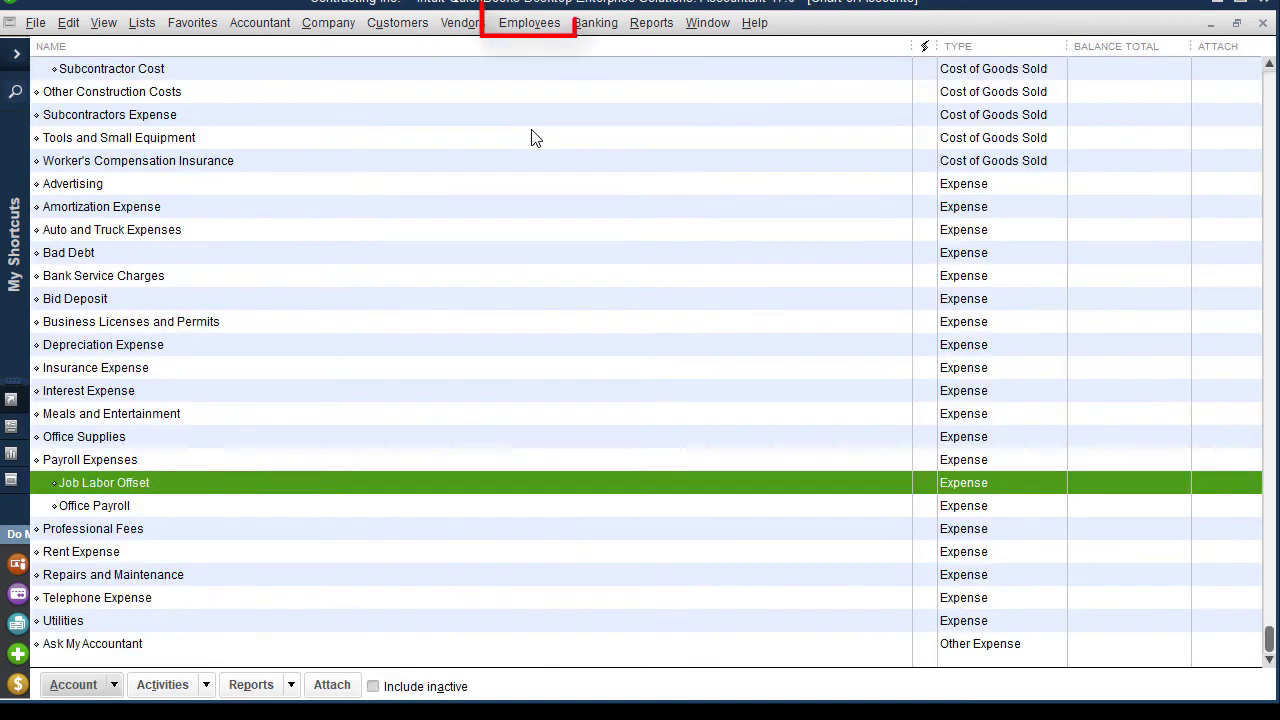
# - Create a new employee in the Employee Center and enter the employee's first and last name
pyautogui.click(531, 23)
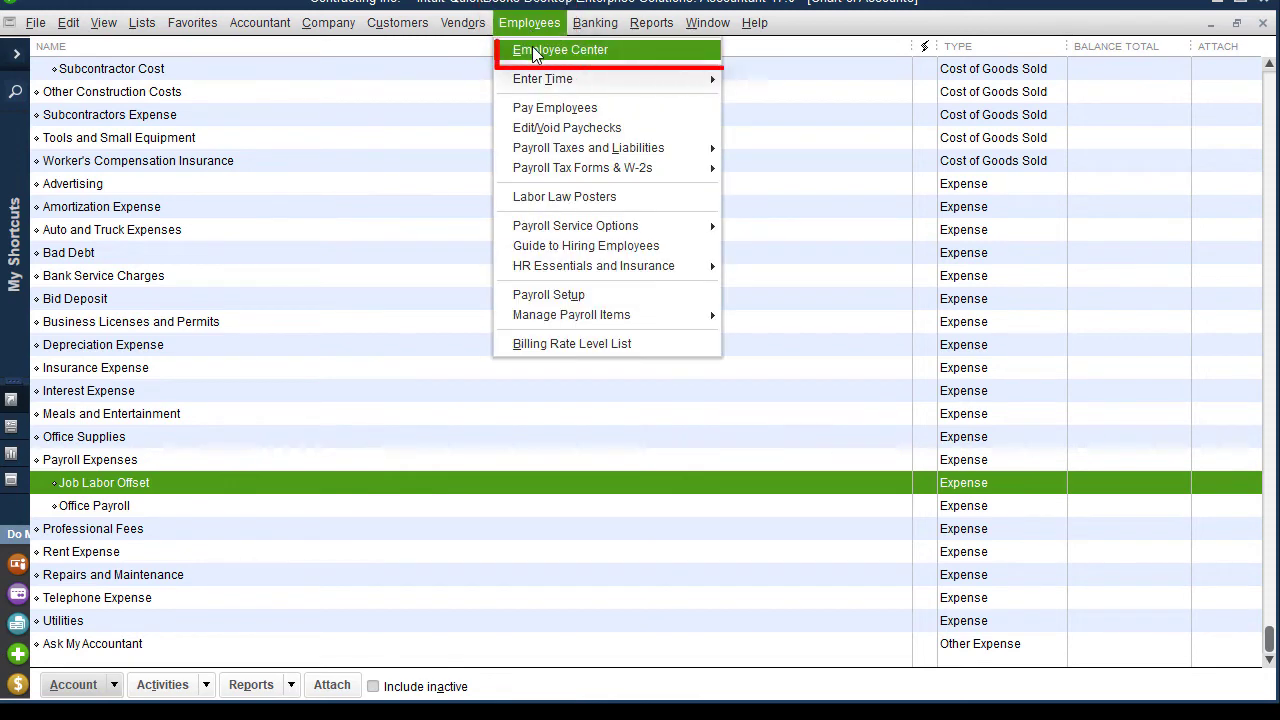
pyautogui.click(533, 52)
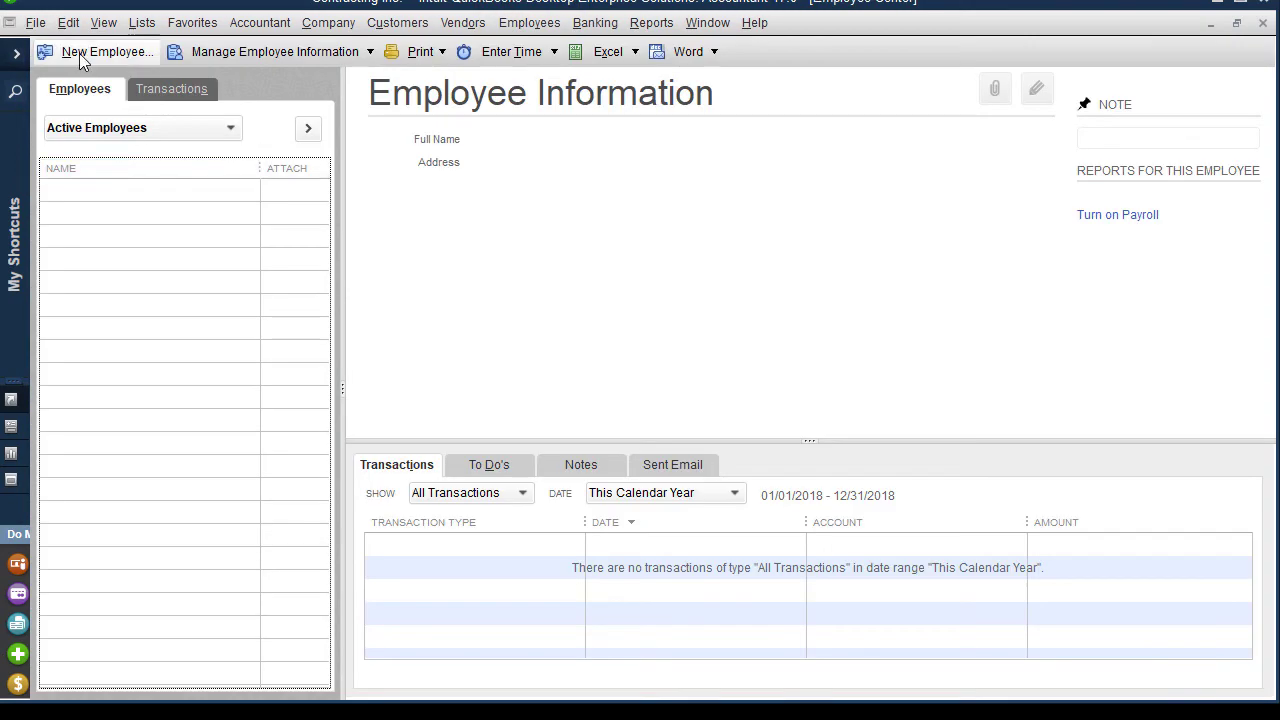
pyautogui.click(79, 53)
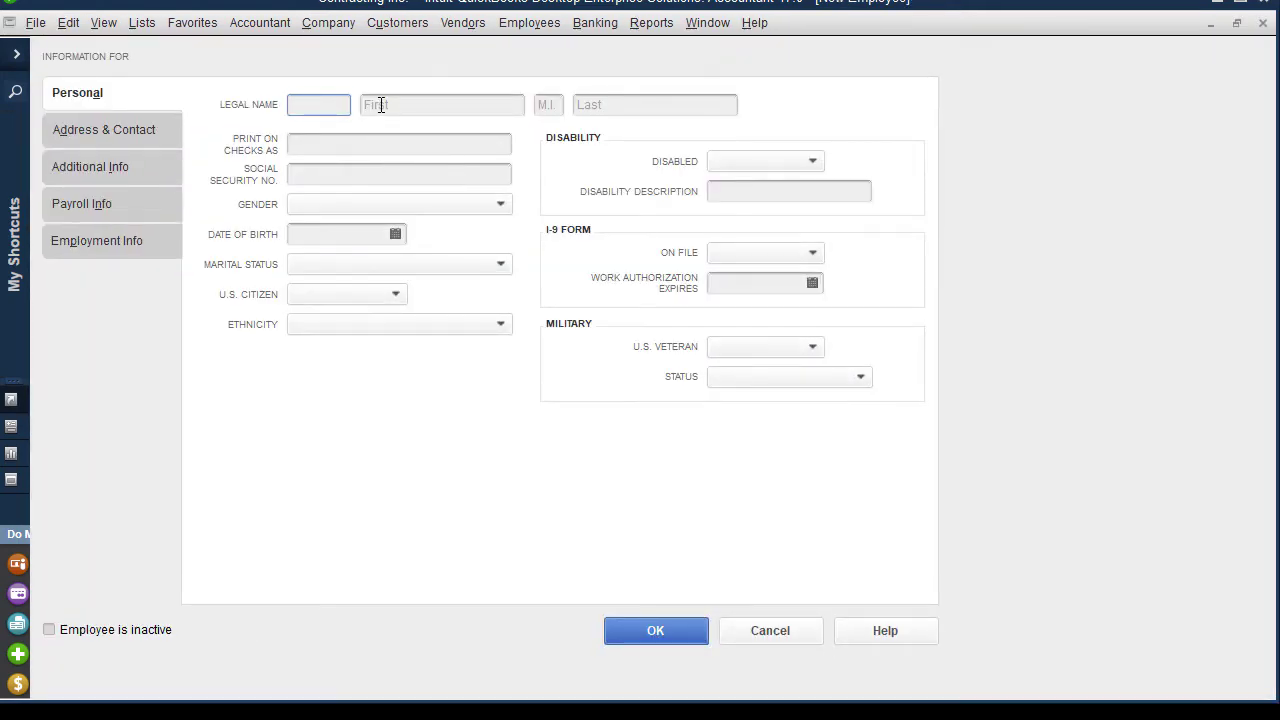
pyautogui.click(381, 105)
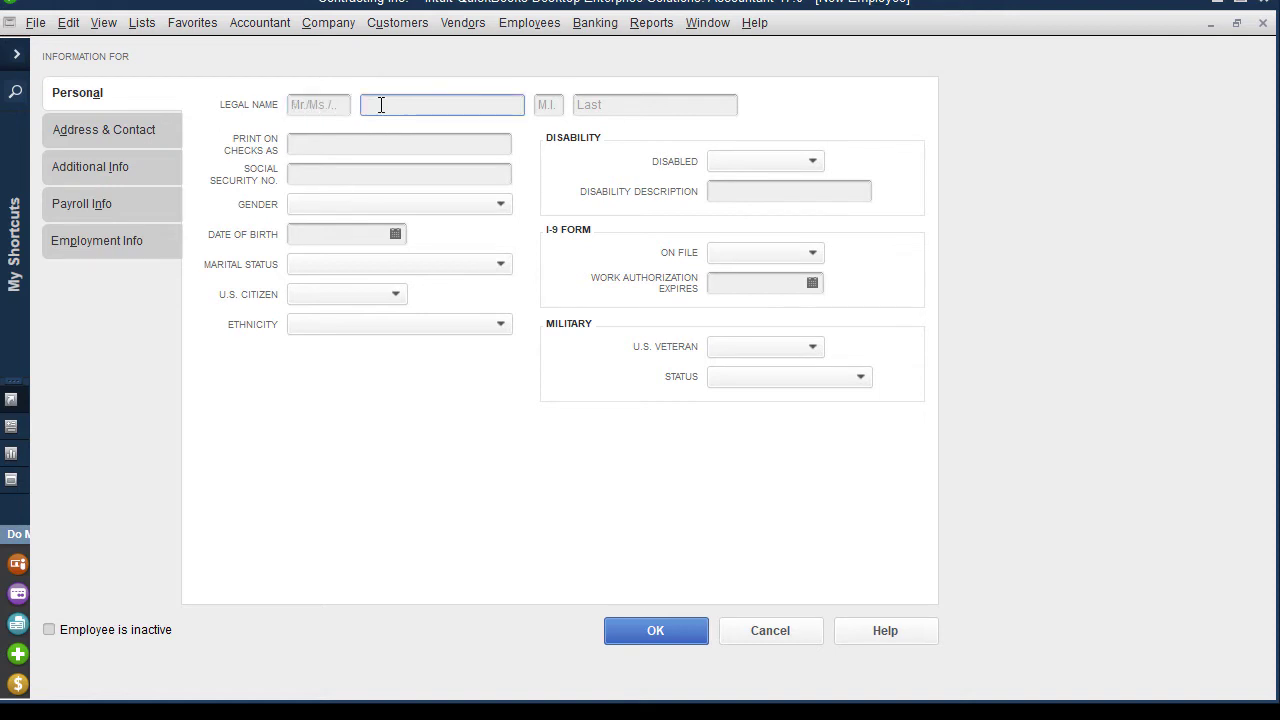
pyautogui.write('John')
pyautogui.press('Tab')
pyautogui.press('Tab')
pyautogui.write('Smith')
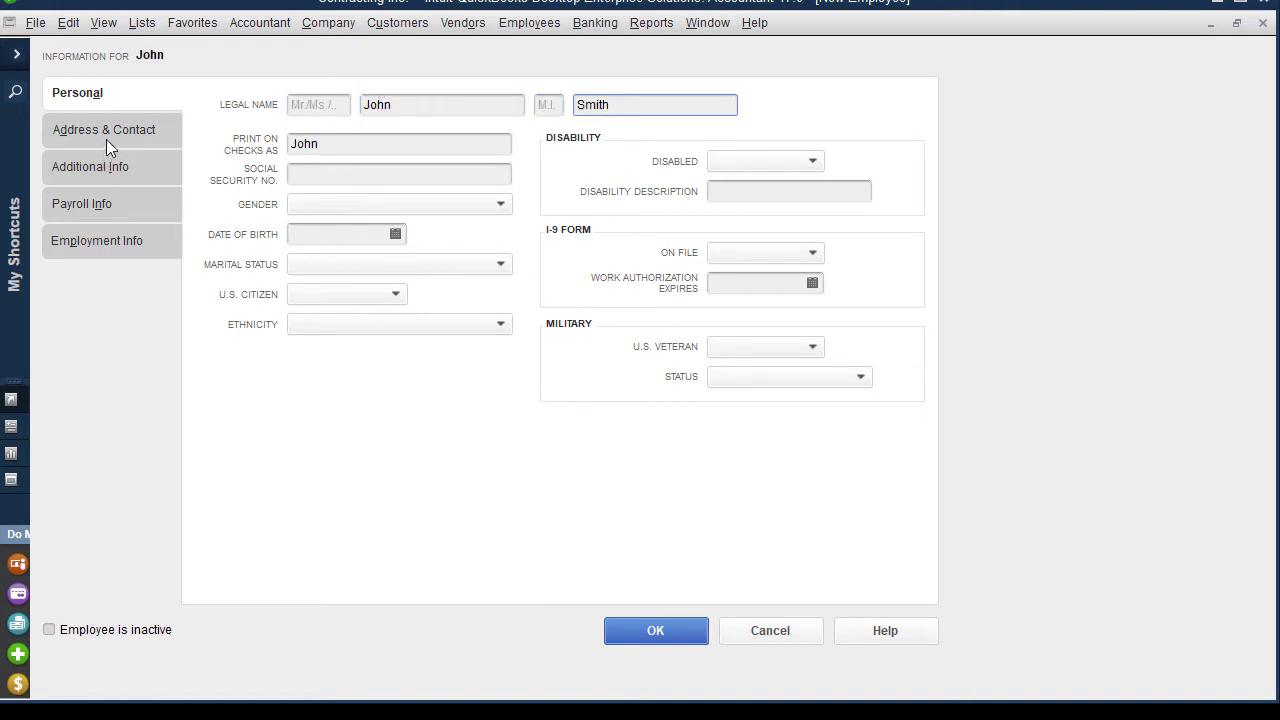
# - Add a new payroll schedule from the employee's payroll info, named Weekly, with a Weekly pay frequency
pyautogui.click(100, 205)
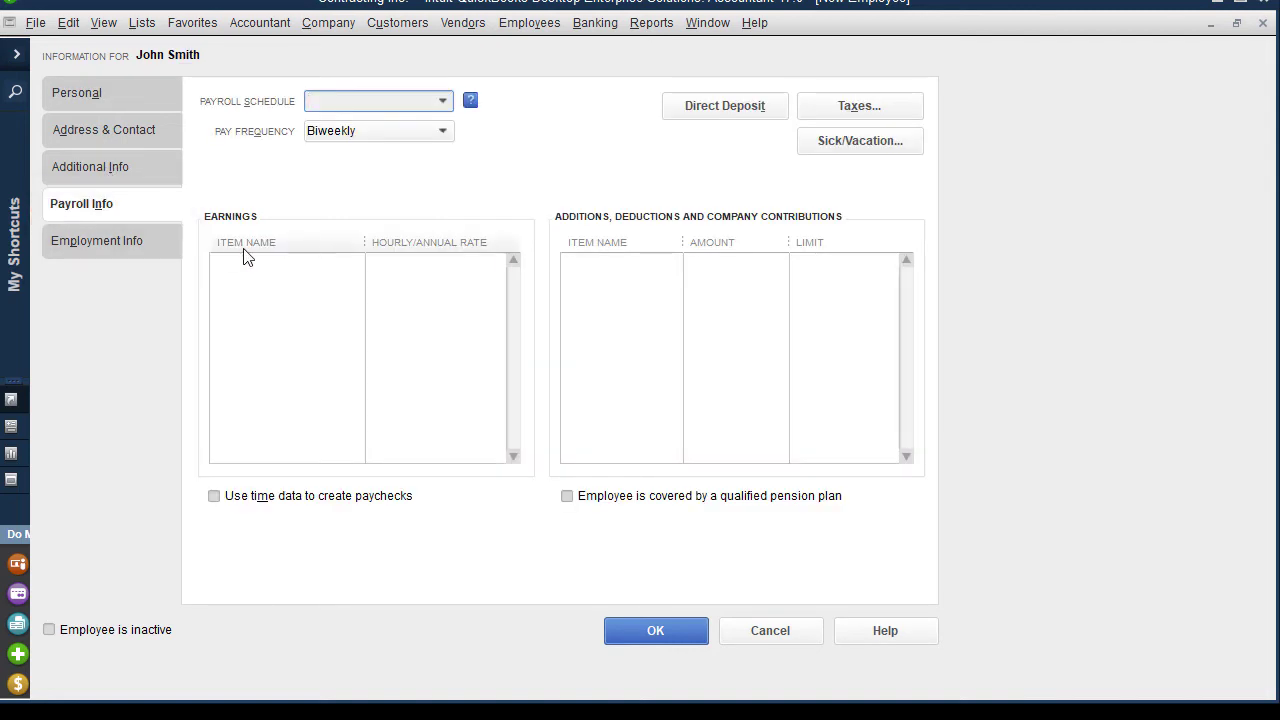
pyautogui.click(442, 101)
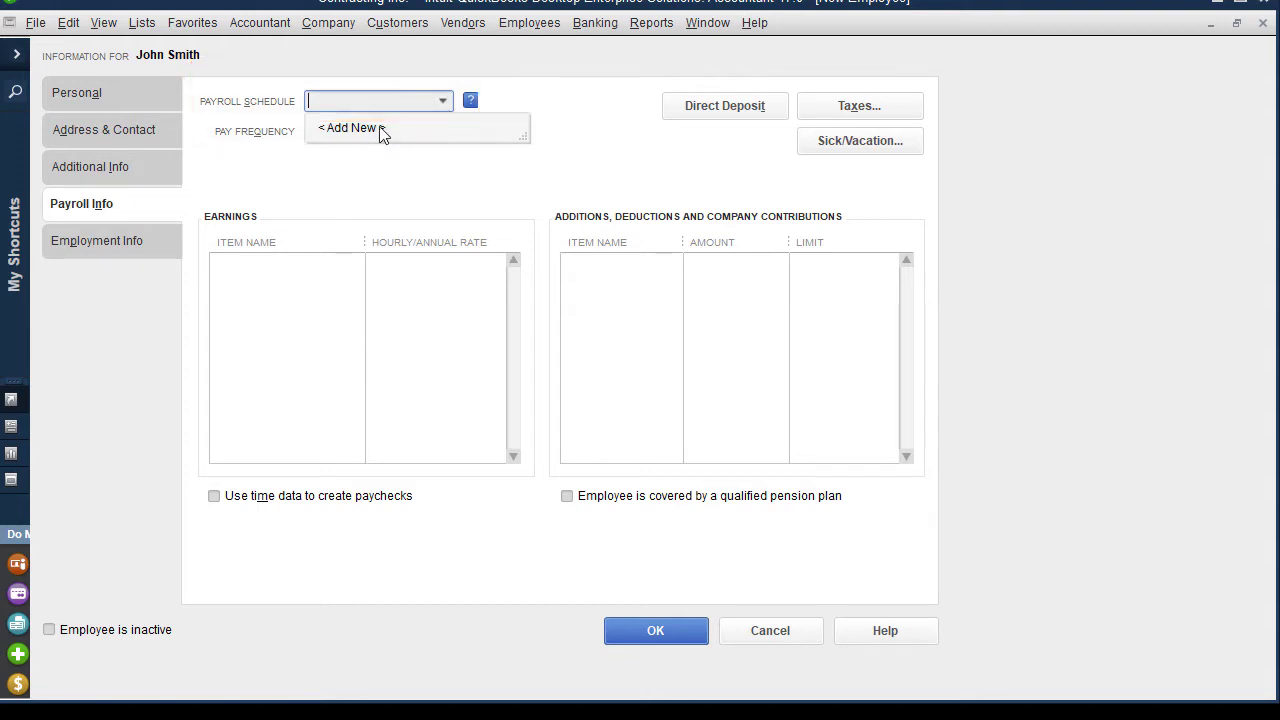
pyautogui.click(350, 128)
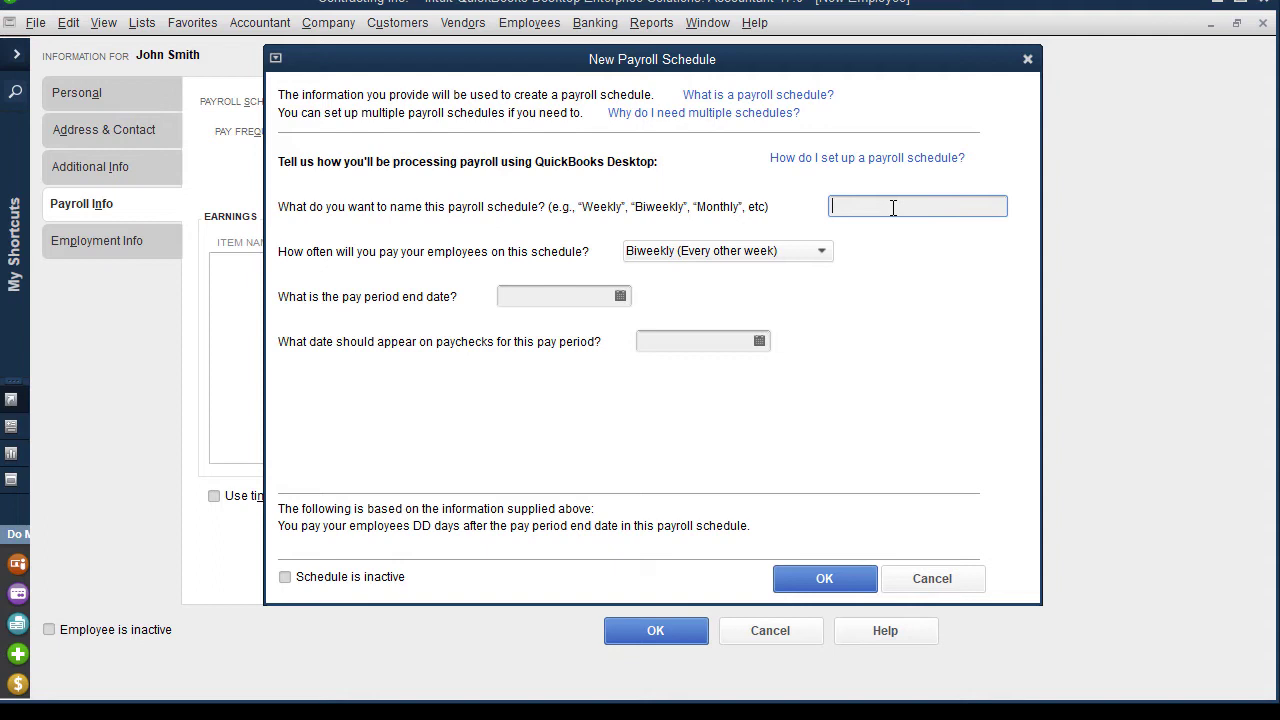
pyautogui.write('Weekly')
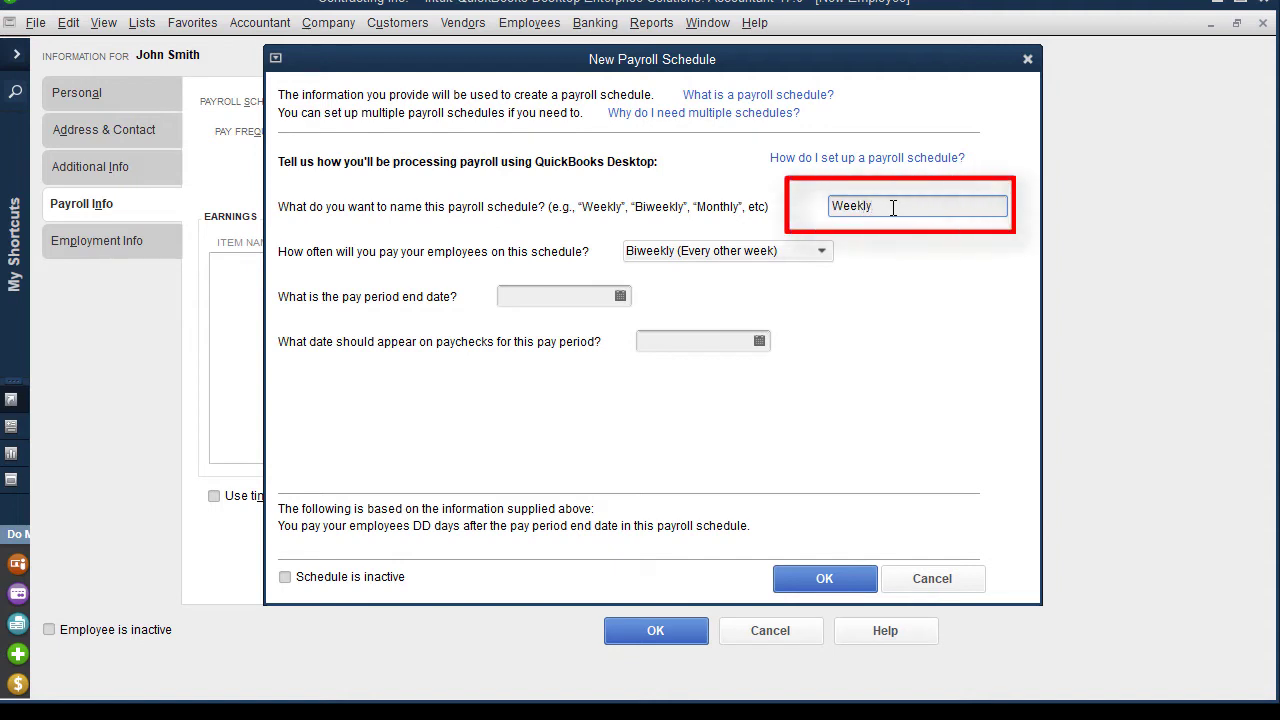
pyautogui.click(748, 252)
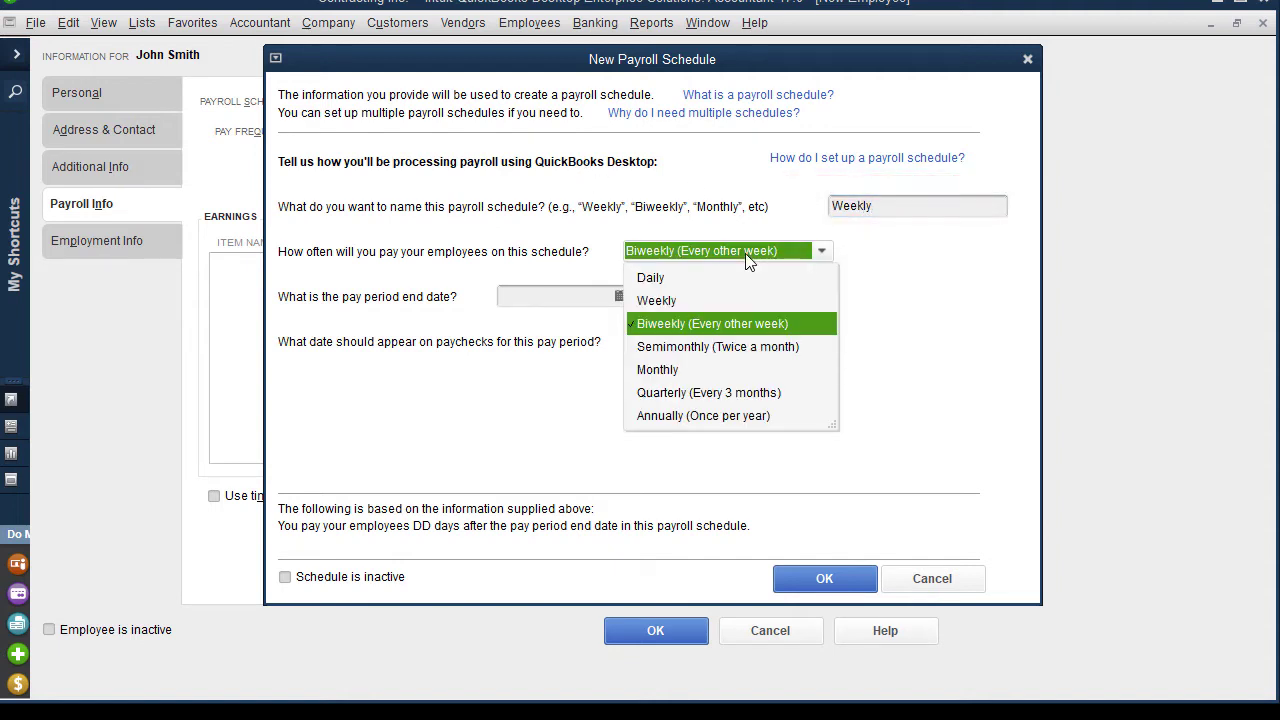
pyautogui.click(671, 299)
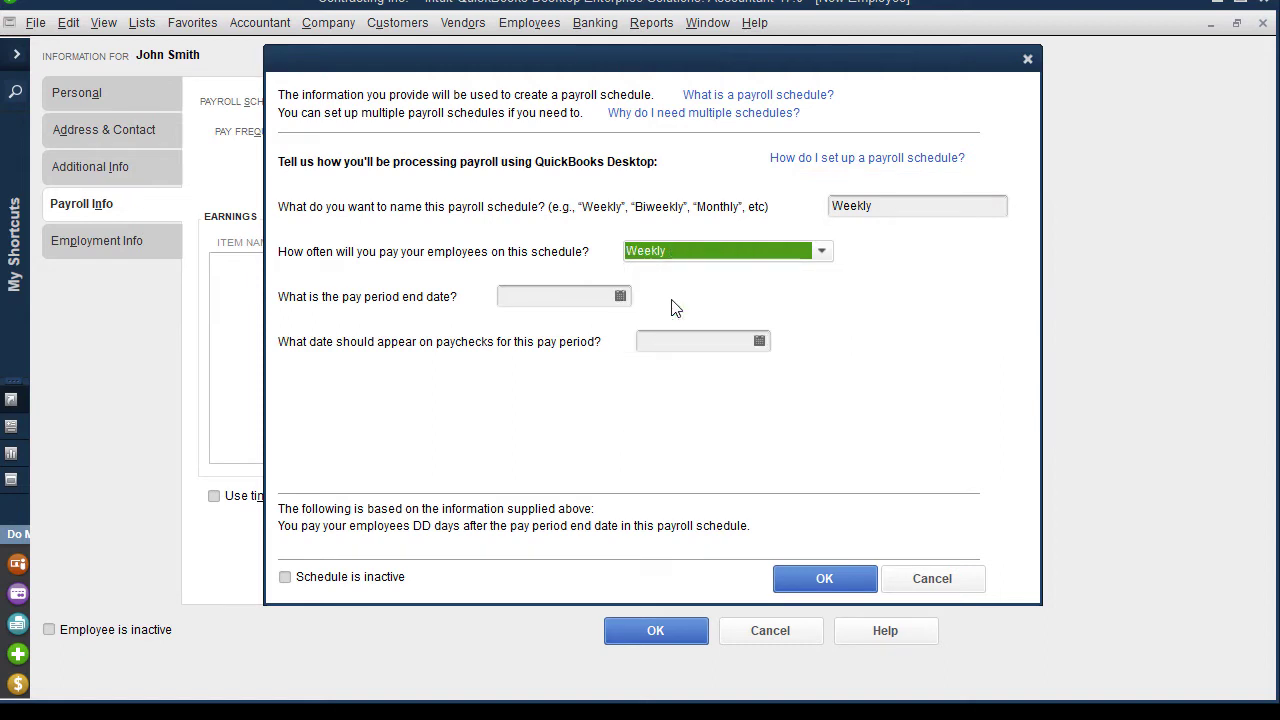
# - Set the schedule's pay period end date to 02/03/2018 and paycheck date to 02/10/2018, and save the schedule
pyautogui.click(620, 297)
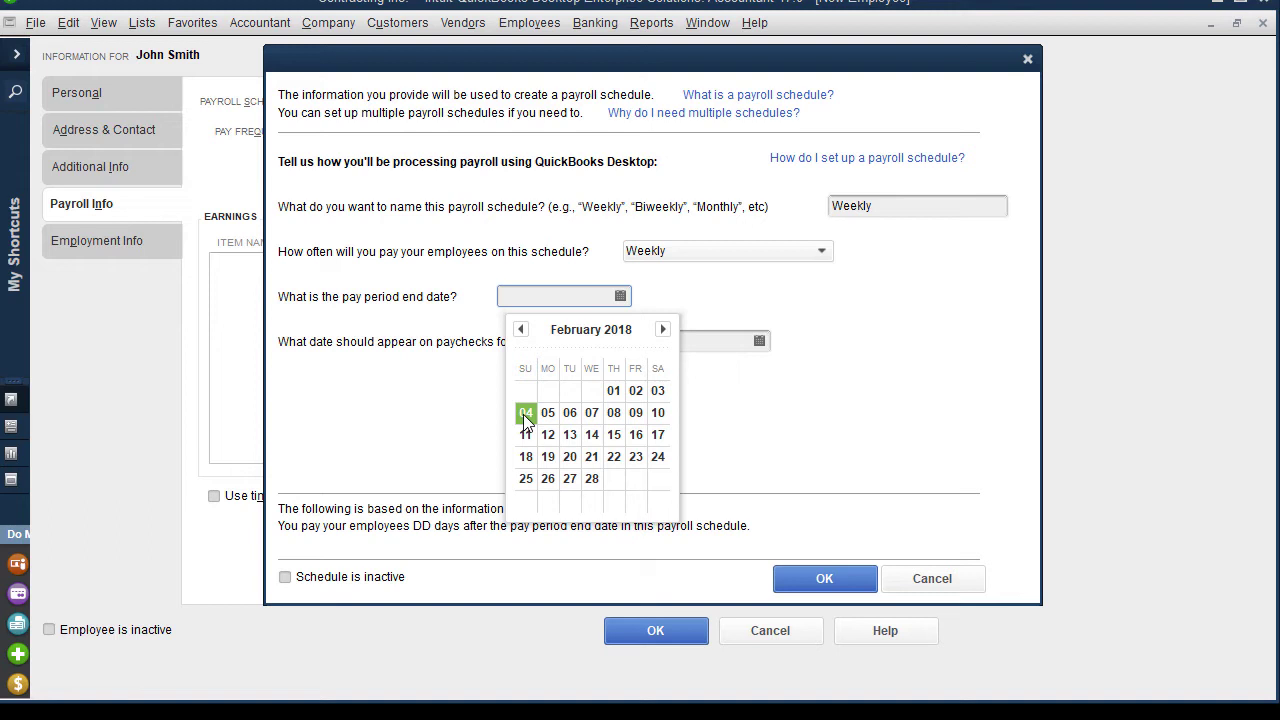
pyautogui.click(660, 389)
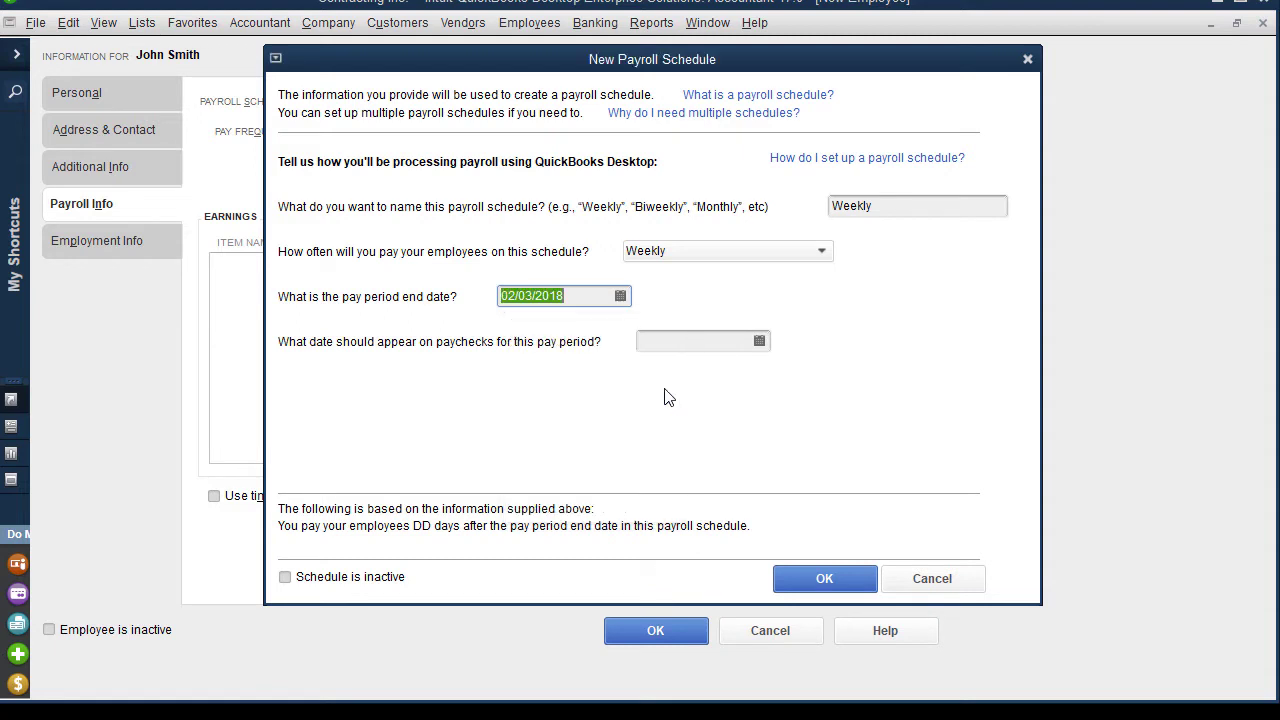
pyautogui.click(760, 342)
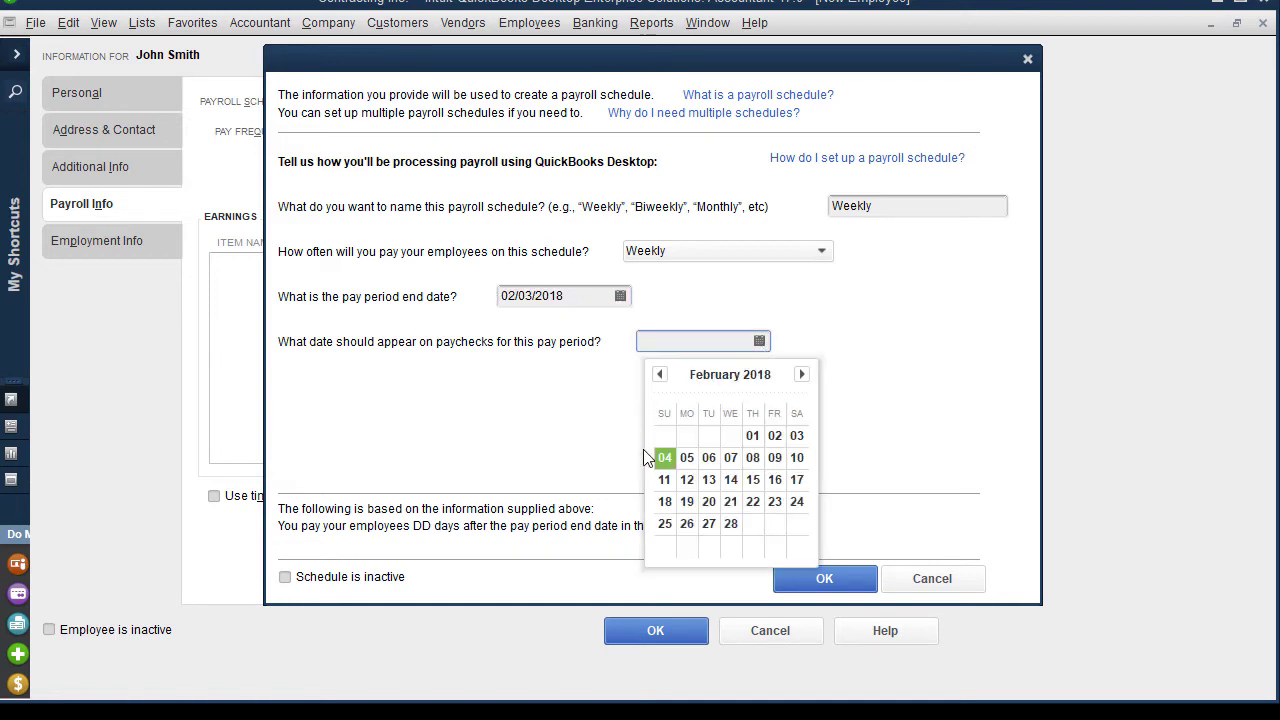
pyautogui.click(797, 458)
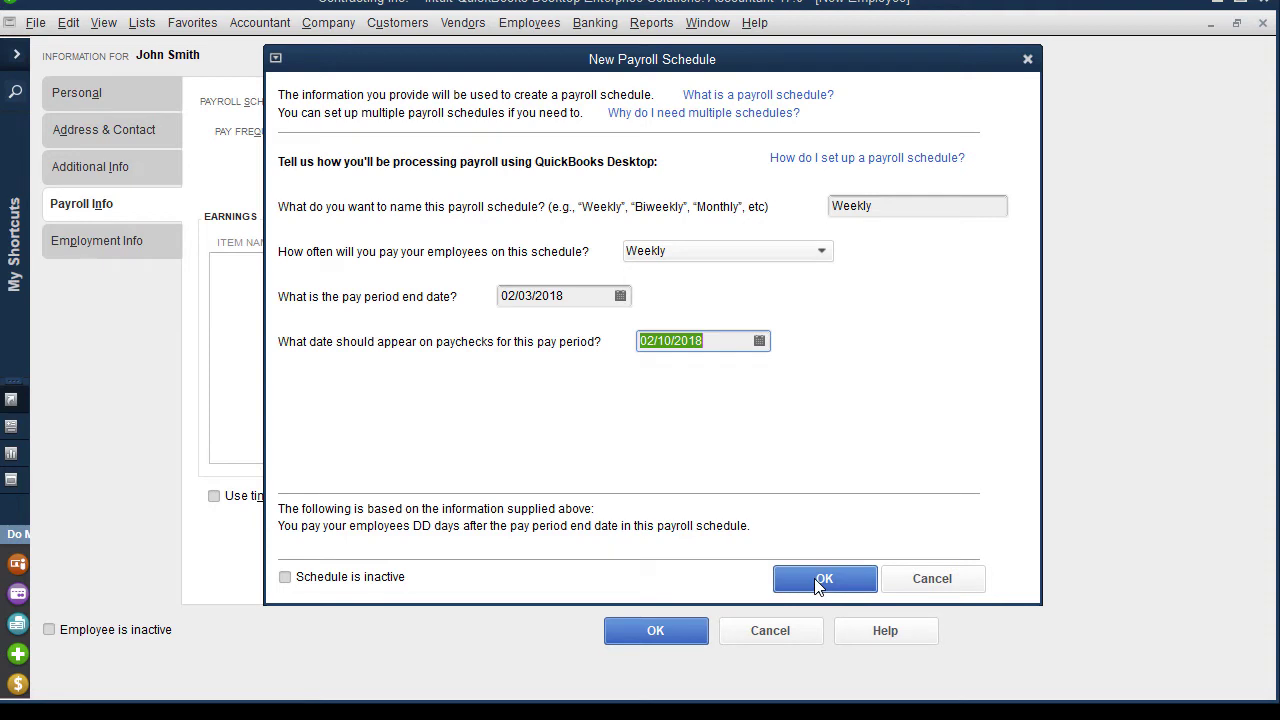
pyautogui.click(818, 580)
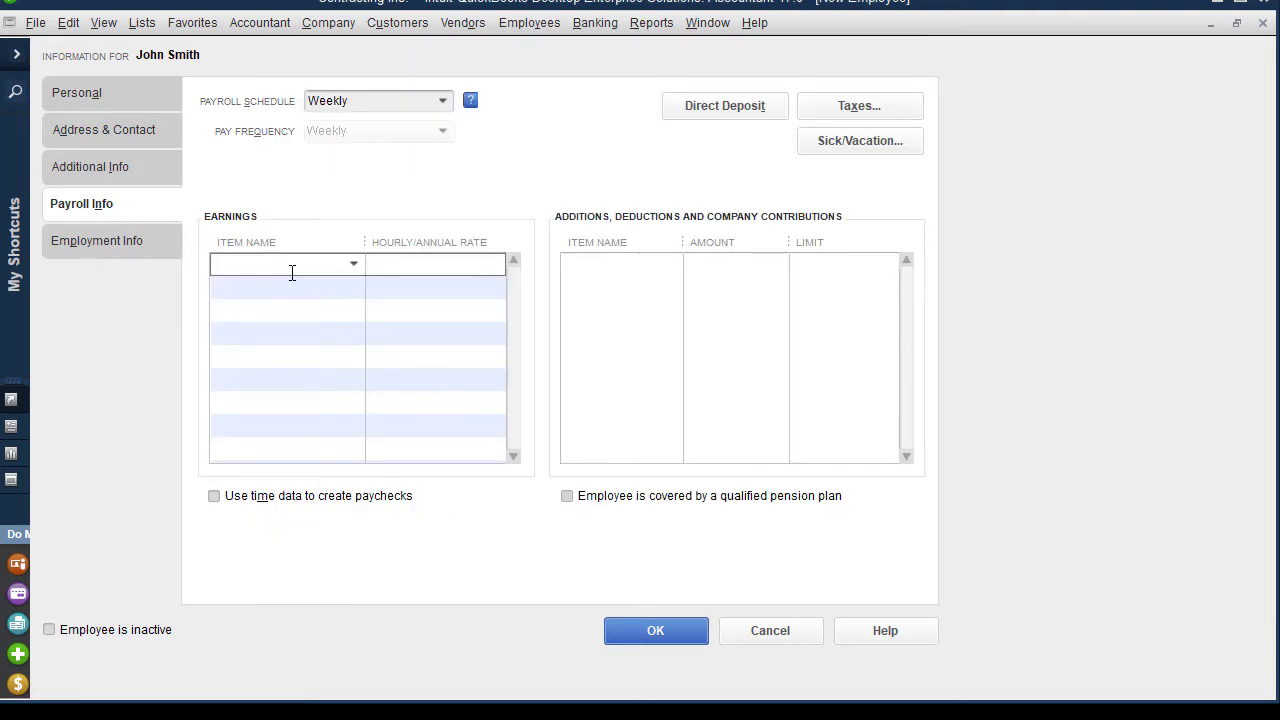
# - Add Job Related Labor to the employee's earnings at a rate of 43.28 and enable using time data to create paychecks
pyautogui.write('Jo')
pyautogui.press('Tab')
pyautogui.write('43.28')
pyautogui.press('Tab')
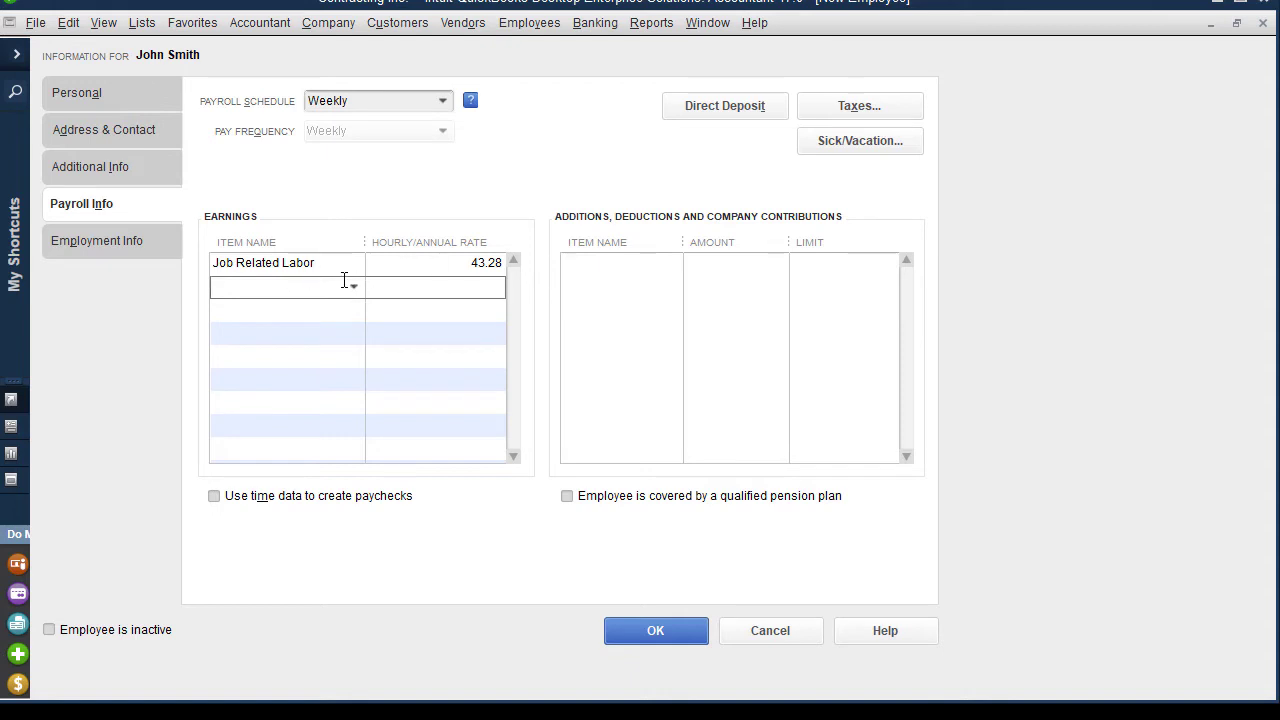
pyautogui.click(214, 497)
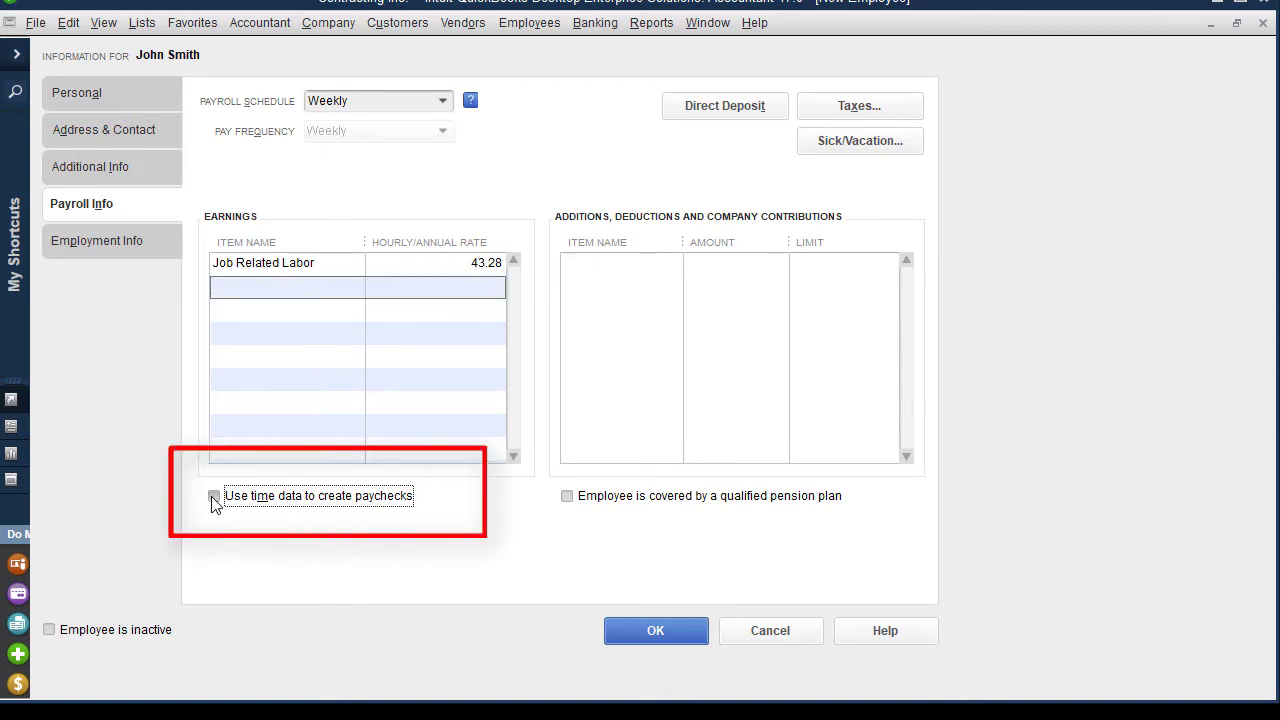
# - Add the Job Labor Offset item to the employee's deductions with an amount of 43.28
pyautogui.click(638, 266)
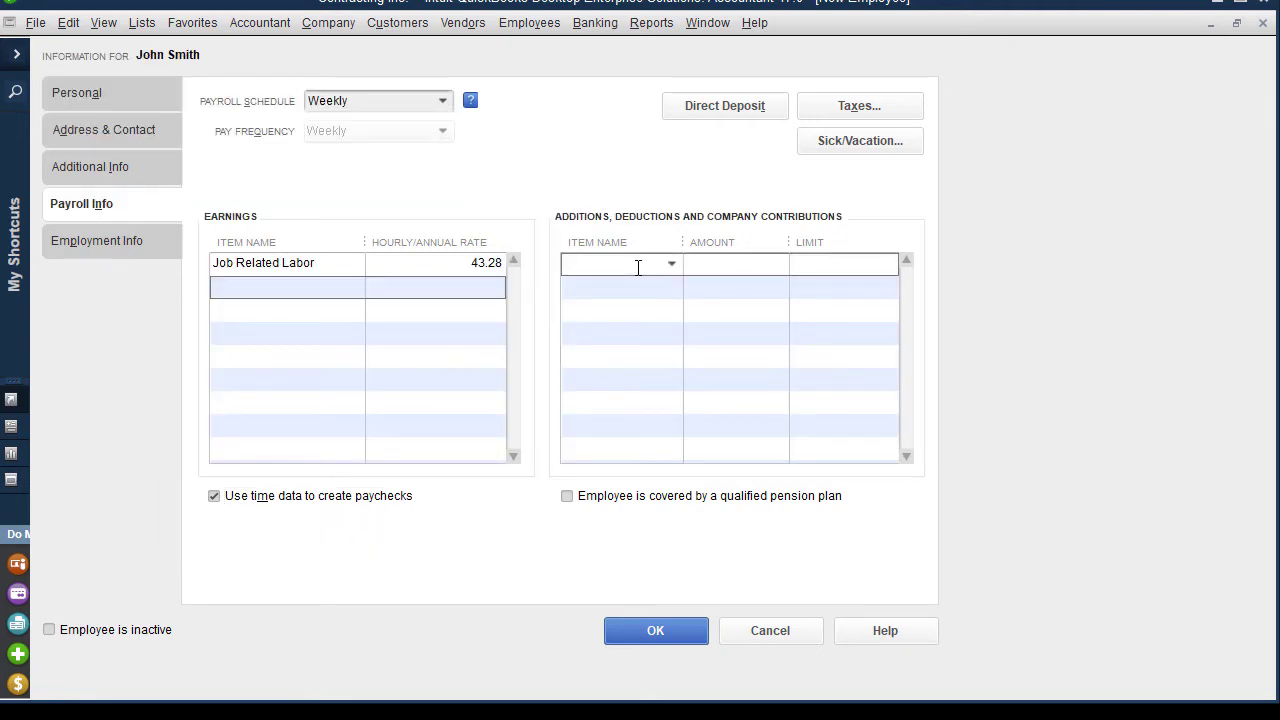
pyautogui.write('Job Labor Offset')
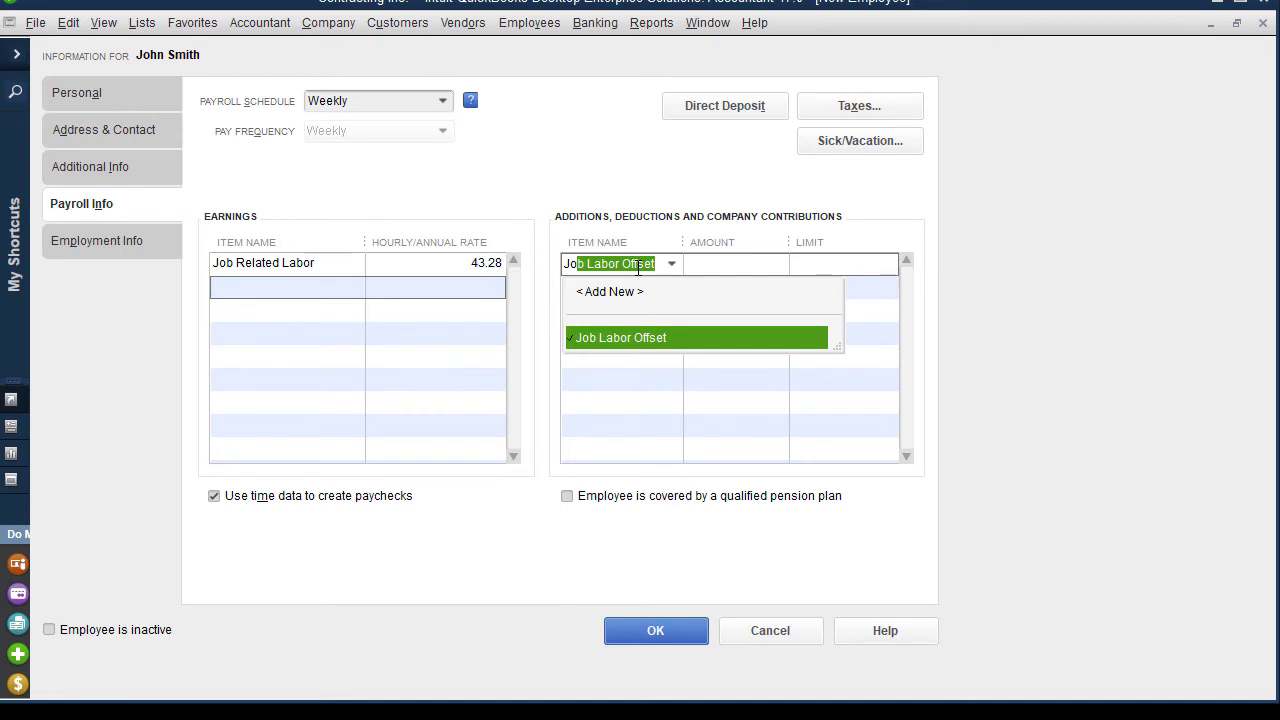
pyautogui.press('Tab')
pyautogui.write('4')
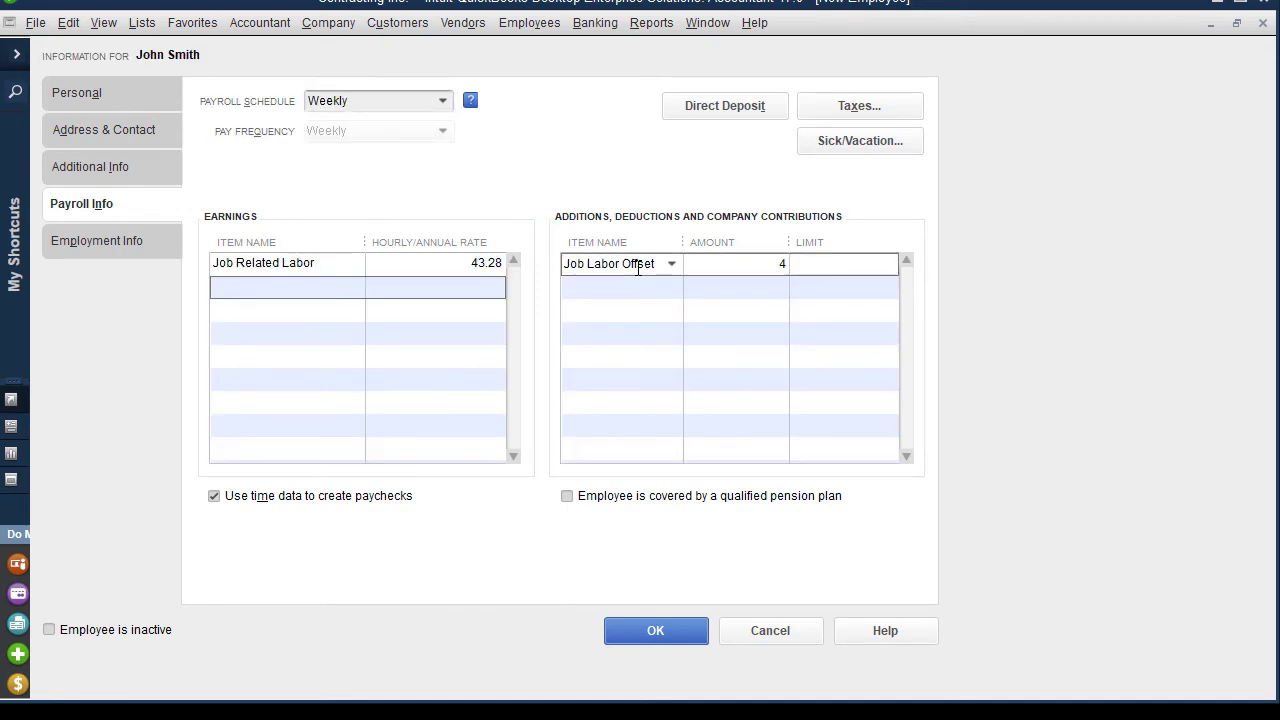
pyautogui.write('3.28')
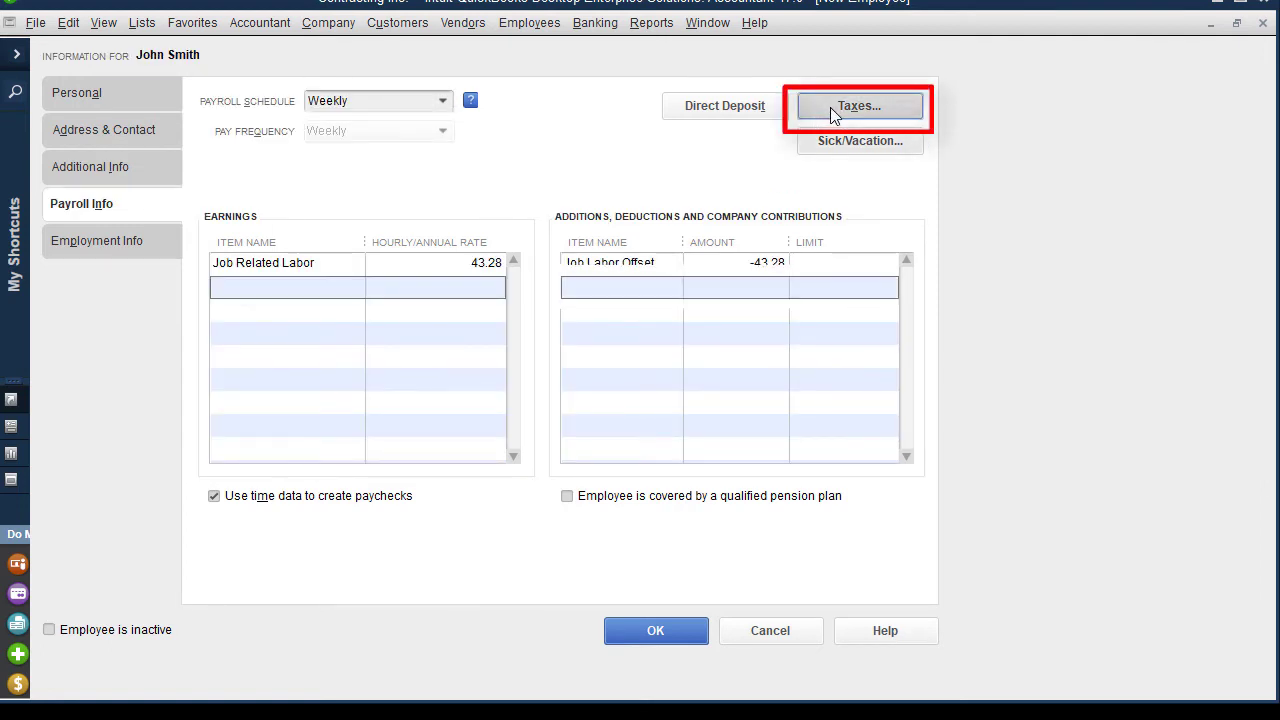
# - Set the employee's federal filing status to Don't Withhold and exempt them from Medicare, Social Security and Federal Unemployment Tax
pyautogui.click(833, 112)
pyautogui.click(604, 180)
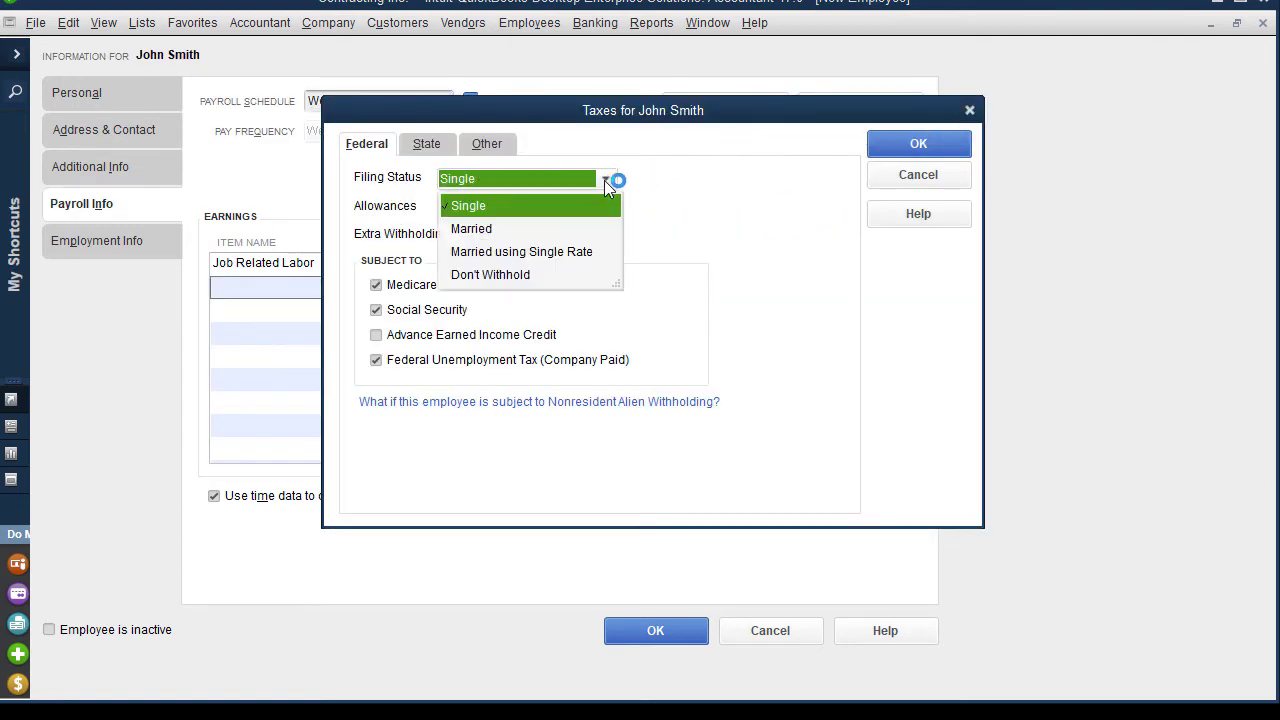
pyautogui.click(605, 276)
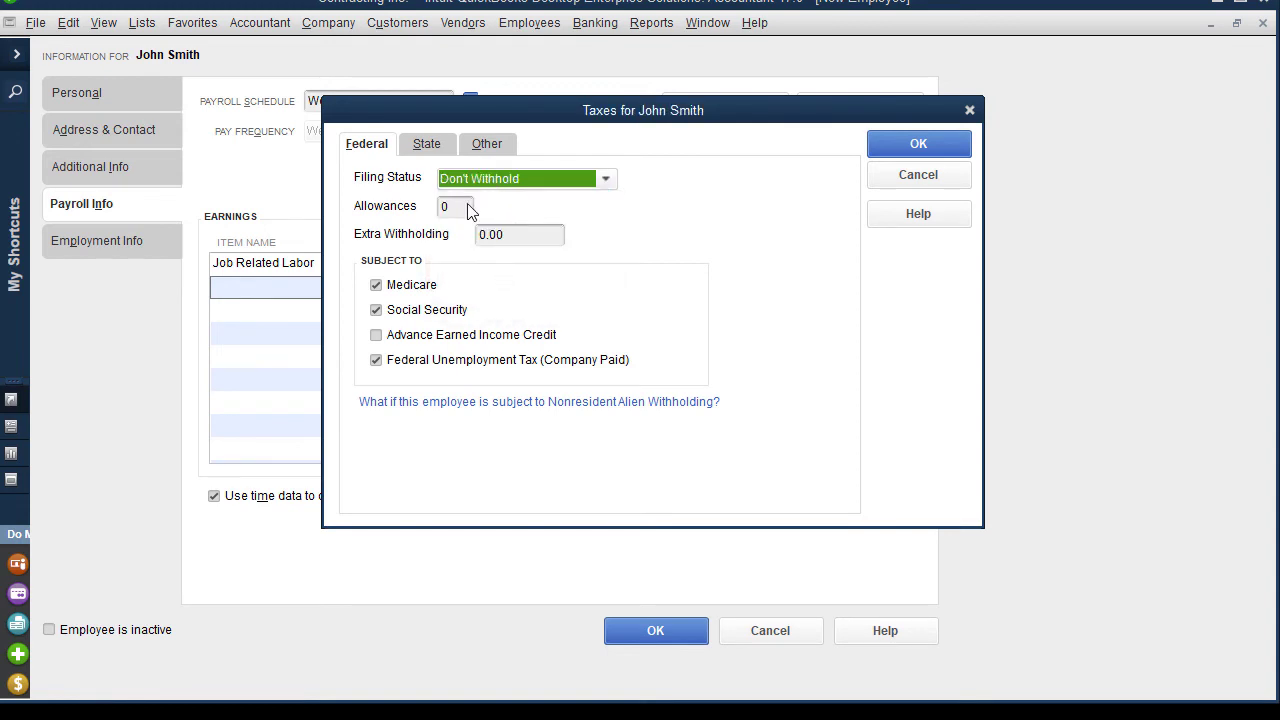
pyautogui.click(376, 285)
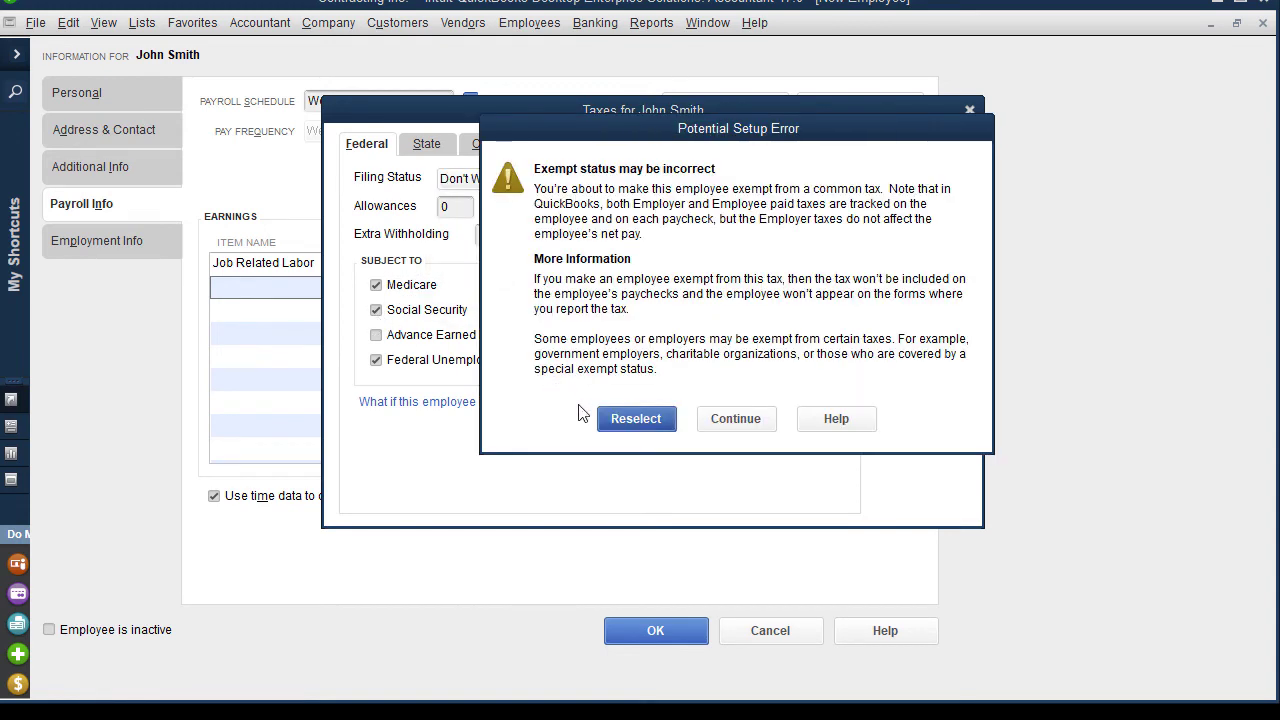
pyautogui.click(718, 419)
pyautogui.click(378, 310)
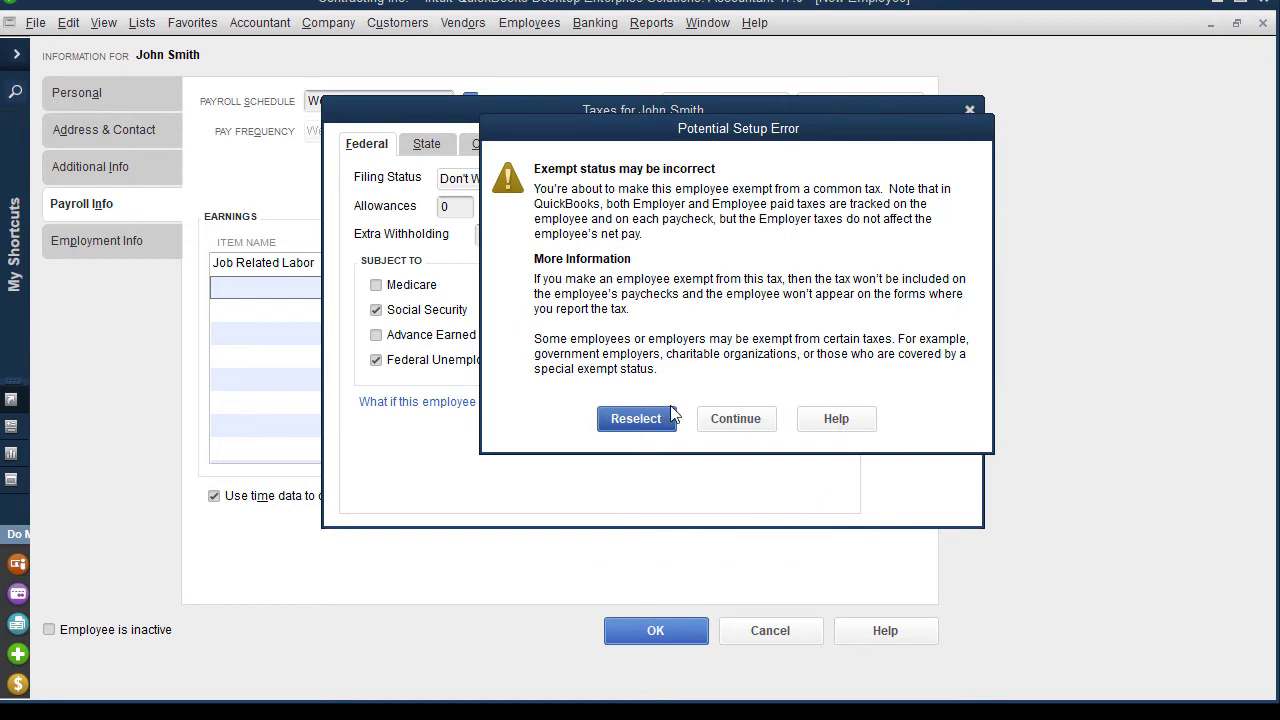
pyautogui.click(700, 419)
pyautogui.click(376, 361)
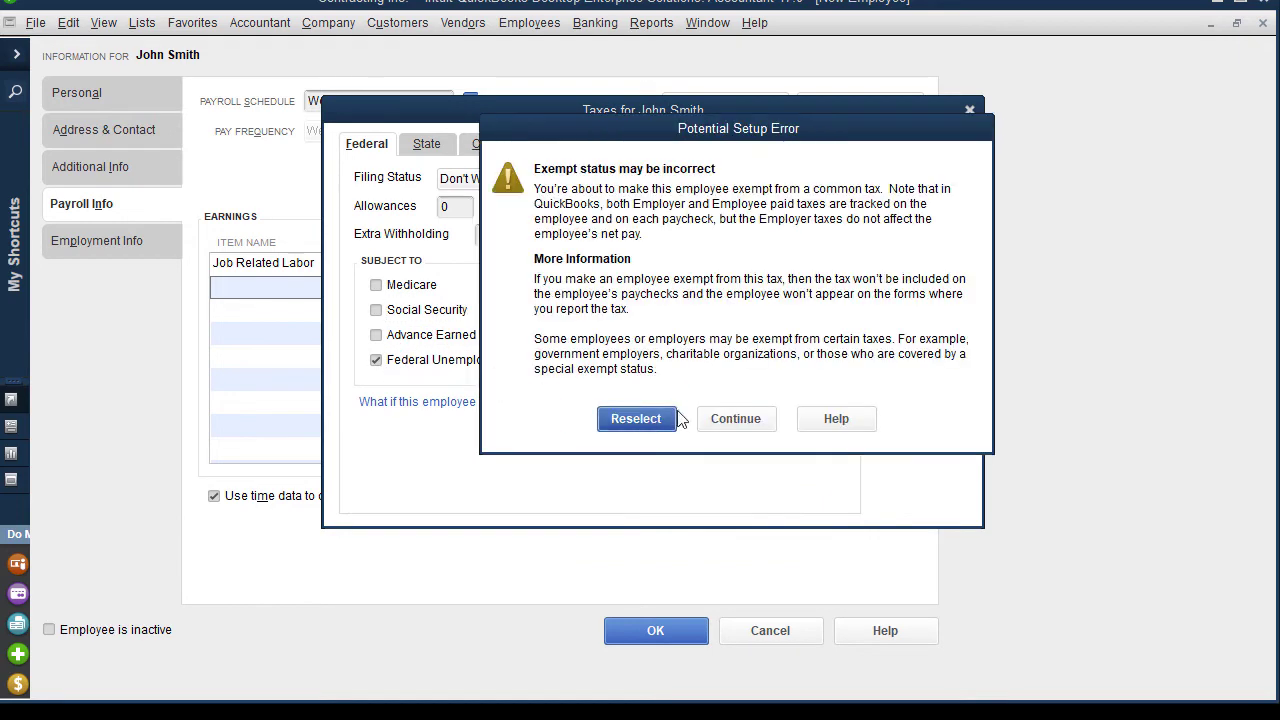
pyautogui.click(724, 419)
# - Leave the employee's state and other taxes unset, and save the new employee with sick/vacation left as is
pyautogui.click(424, 146)
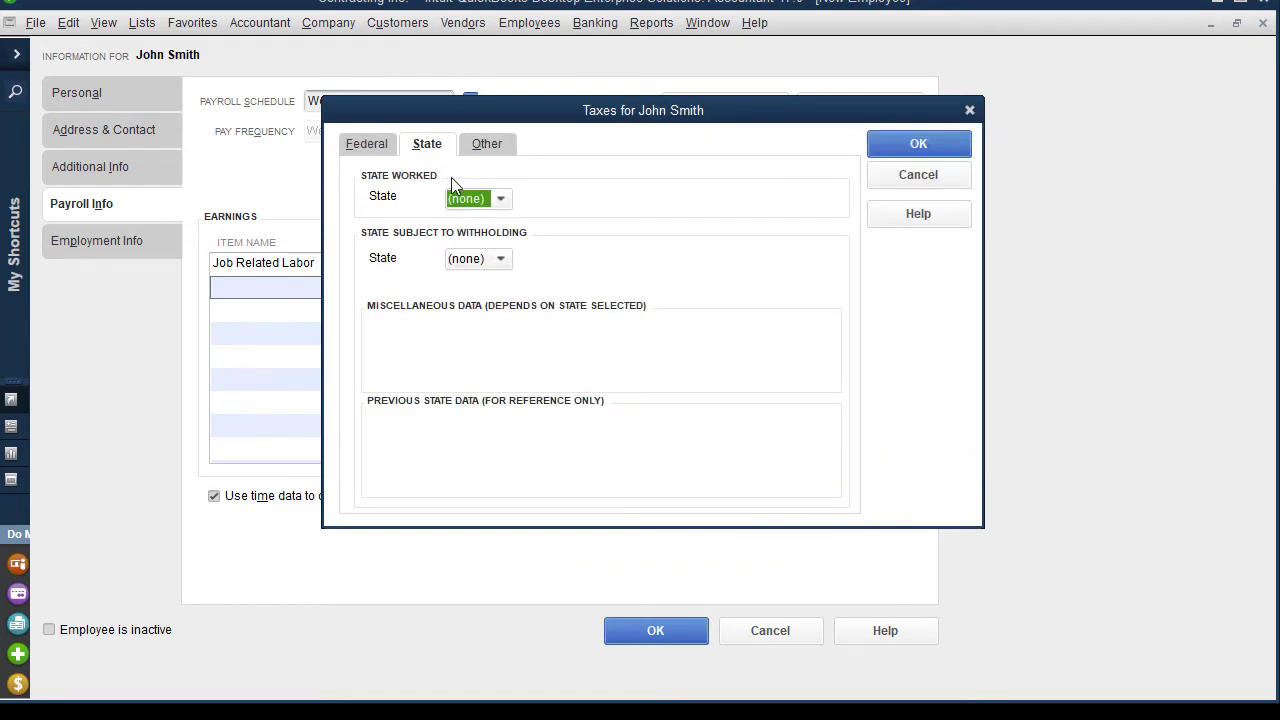
pyautogui.click(481, 152)
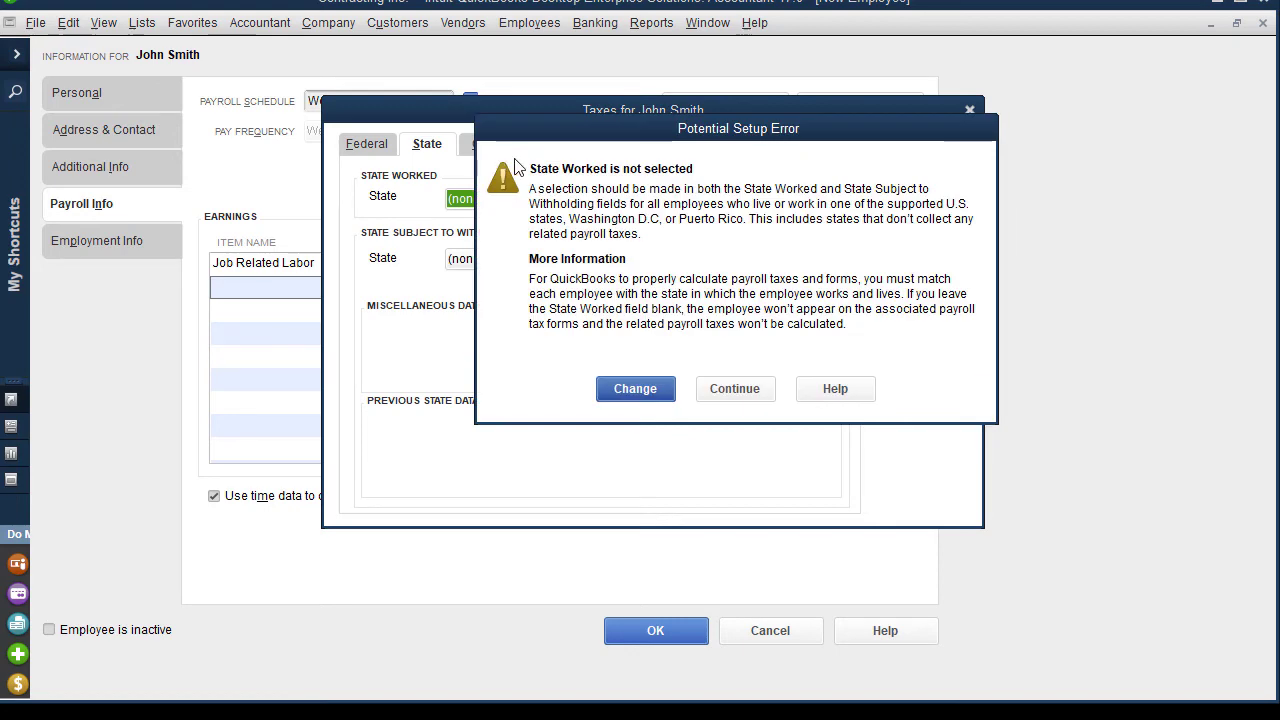
pyautogui.click(746, 393)
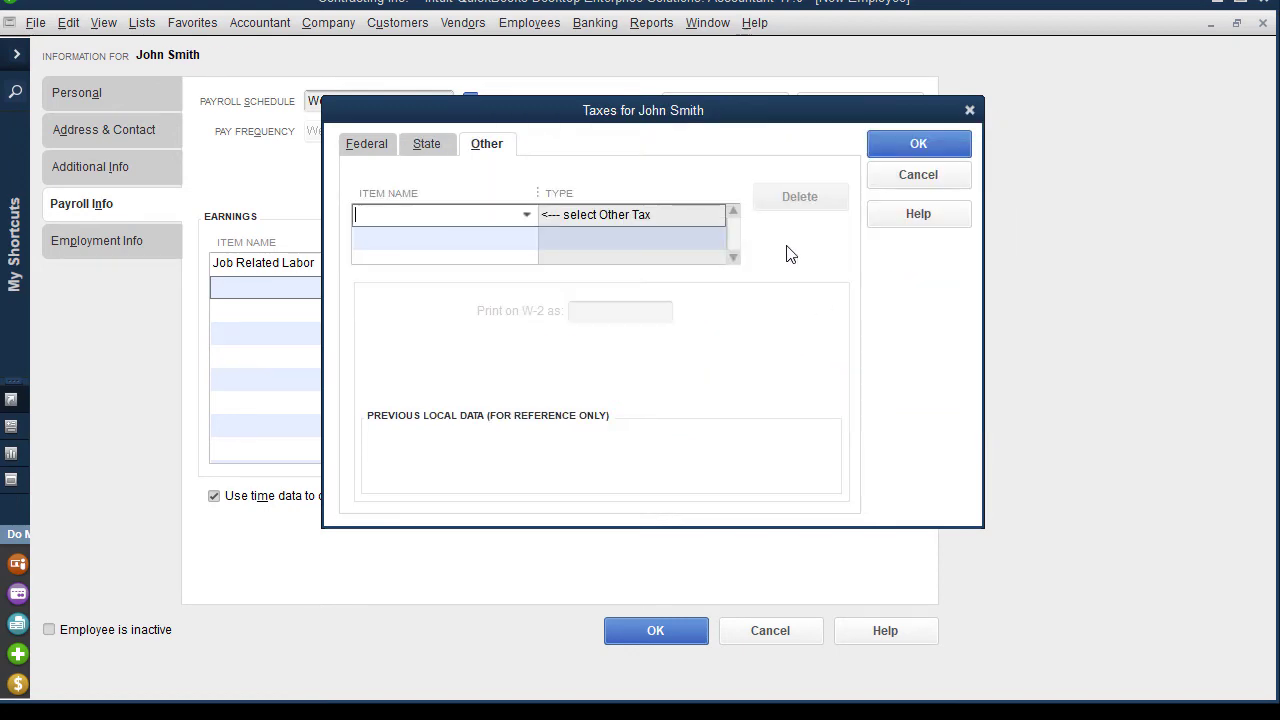
pyautogui.click(918, 144)
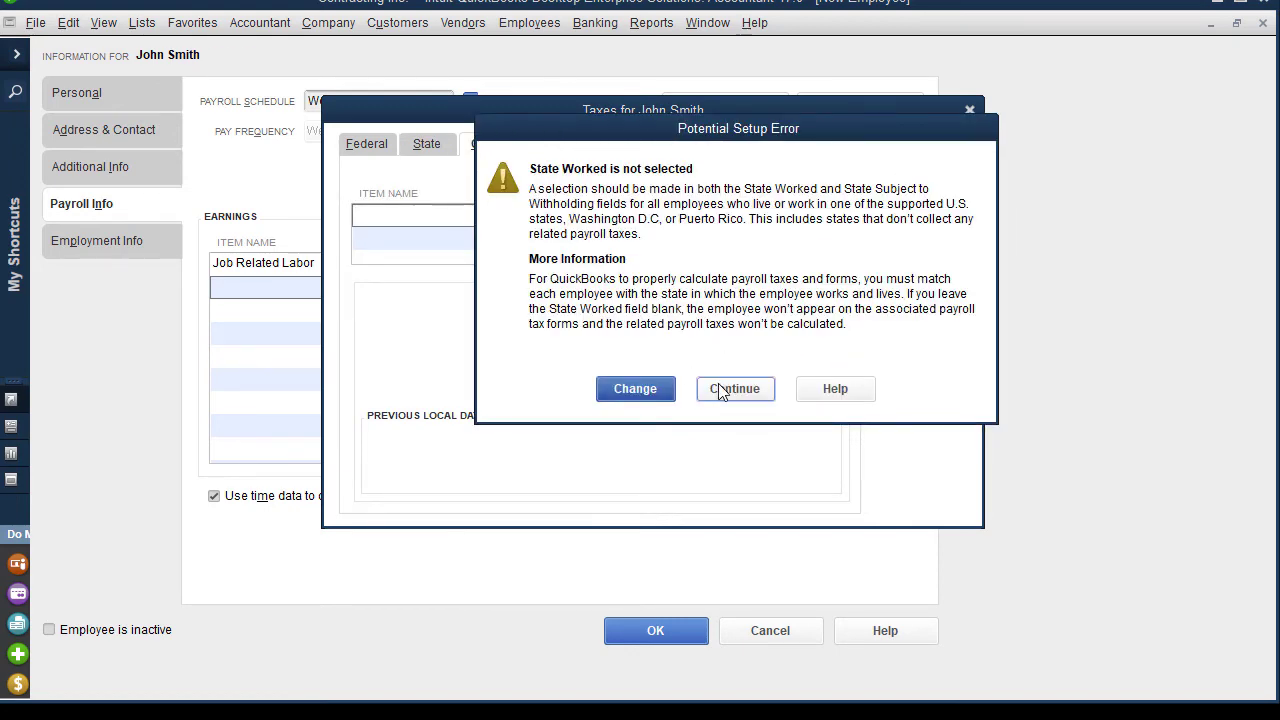
pyautogui.click(721, 390)
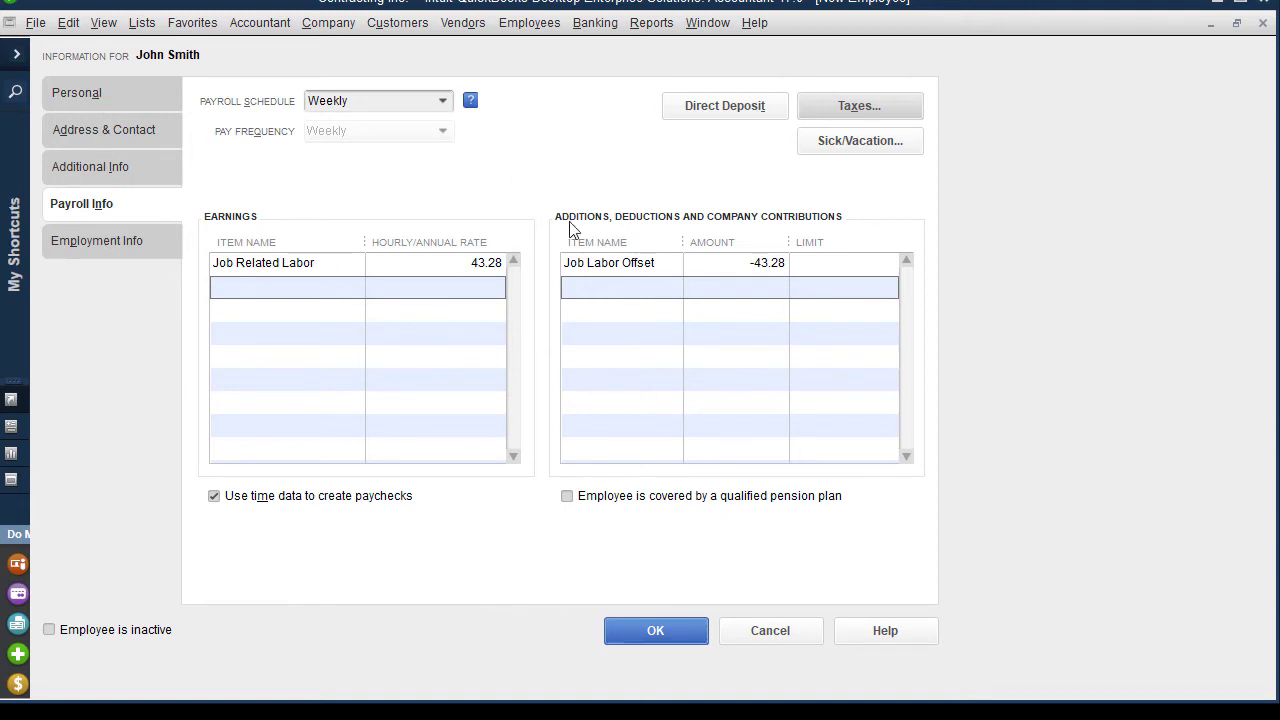
pyautogui.click(664, 630)
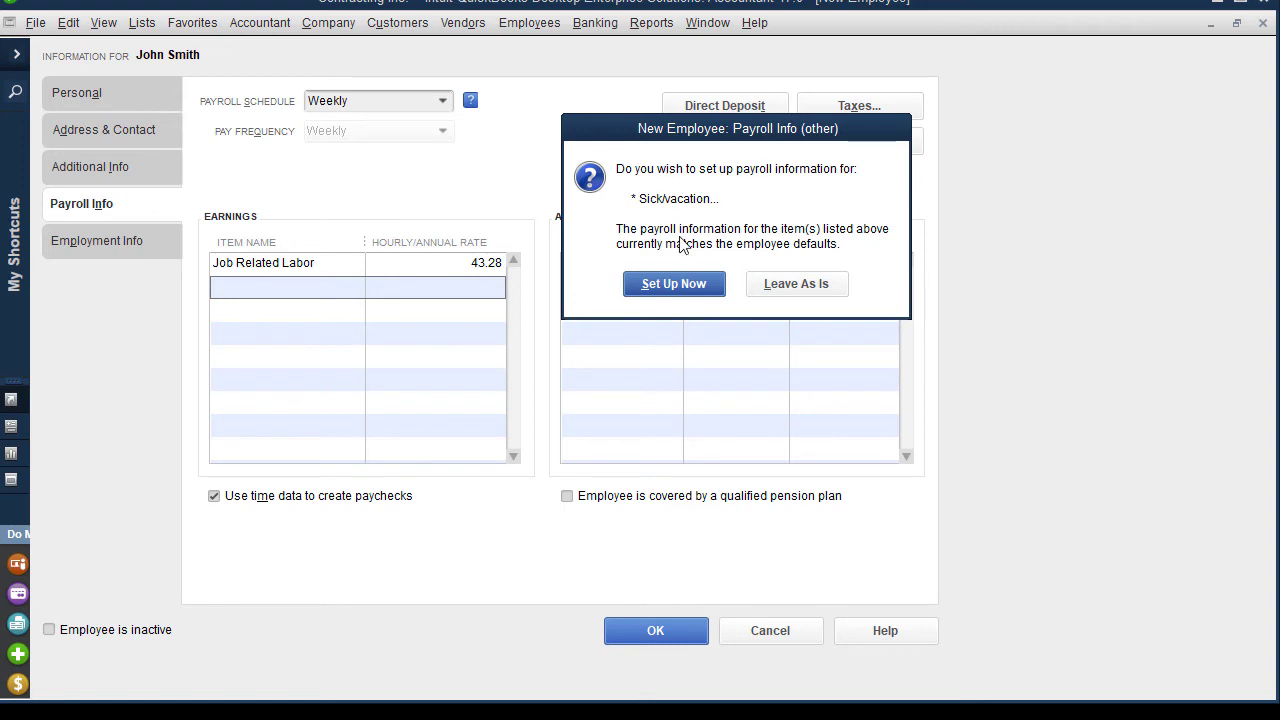
pyautogui.click(781, 285)
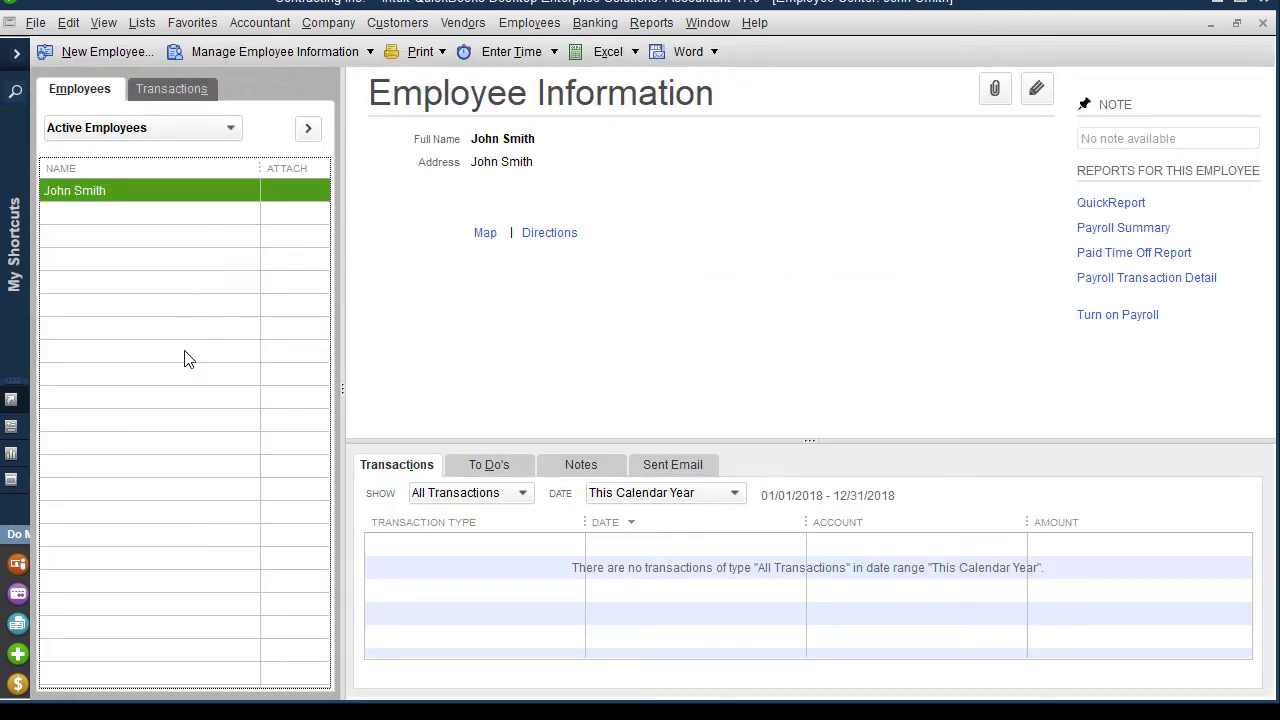
# - Open a weekly timesheet for the new employee and assign its first row to the Kitchen Remodel job
pyautogui.click(519, 33)
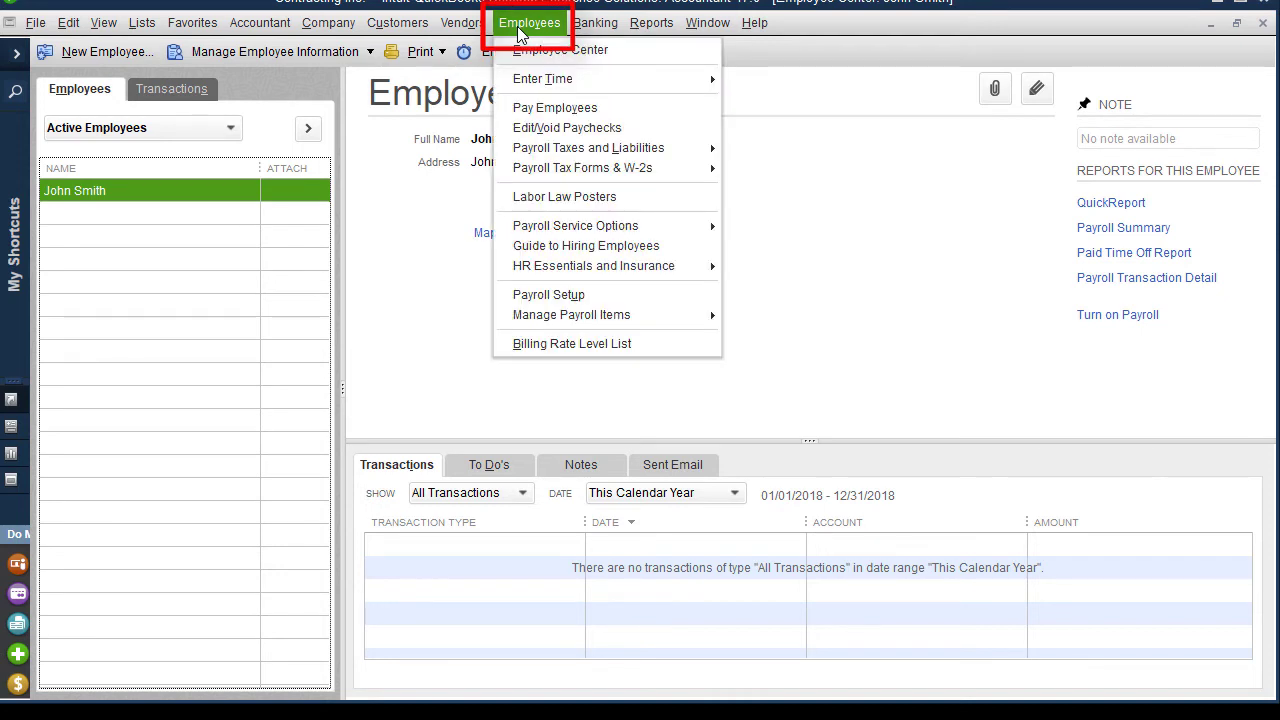
pyautogui.moveTo(537, 88)
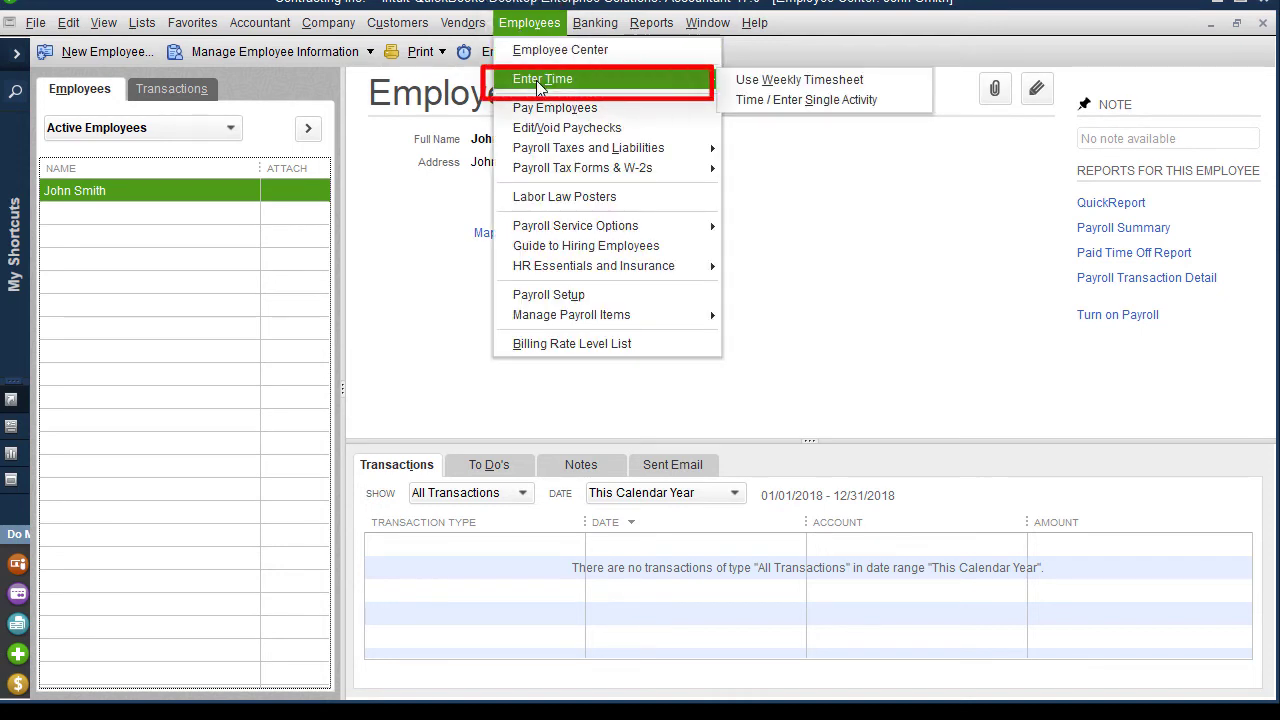
pyautogui.click(767, 85)
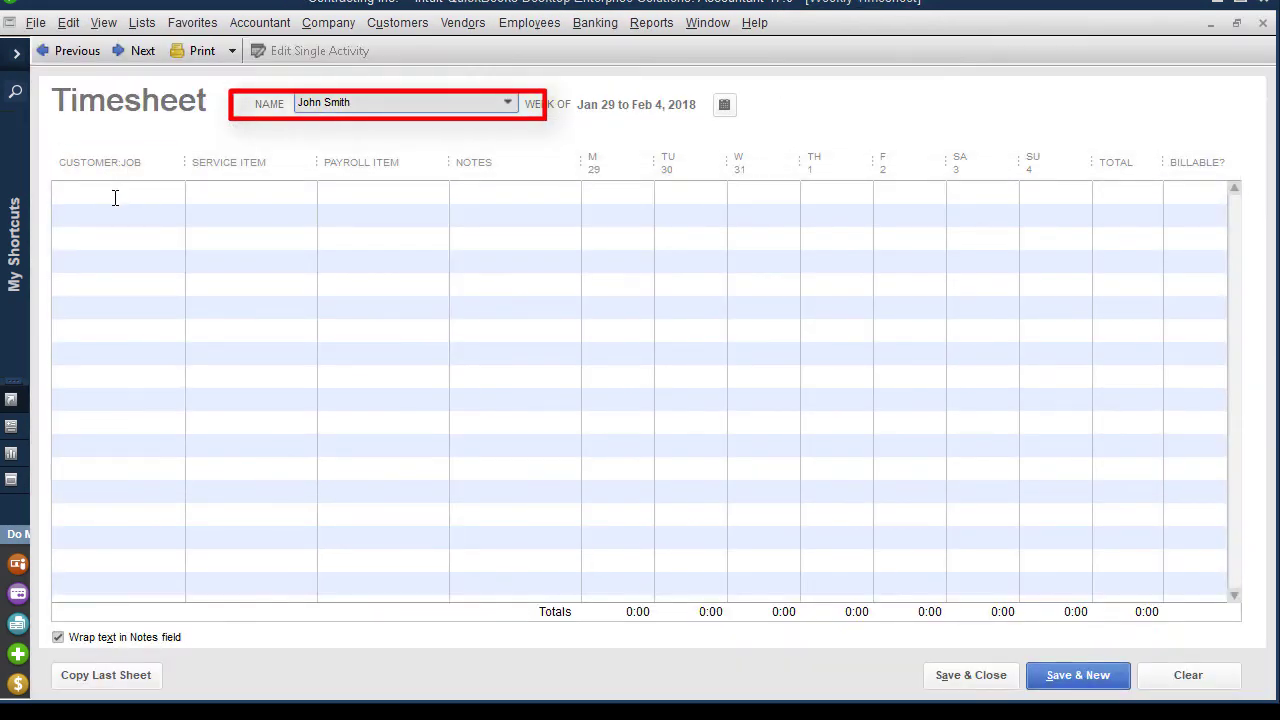
pyautogui.click(115, 198)
pyautogui.click(172, 194)
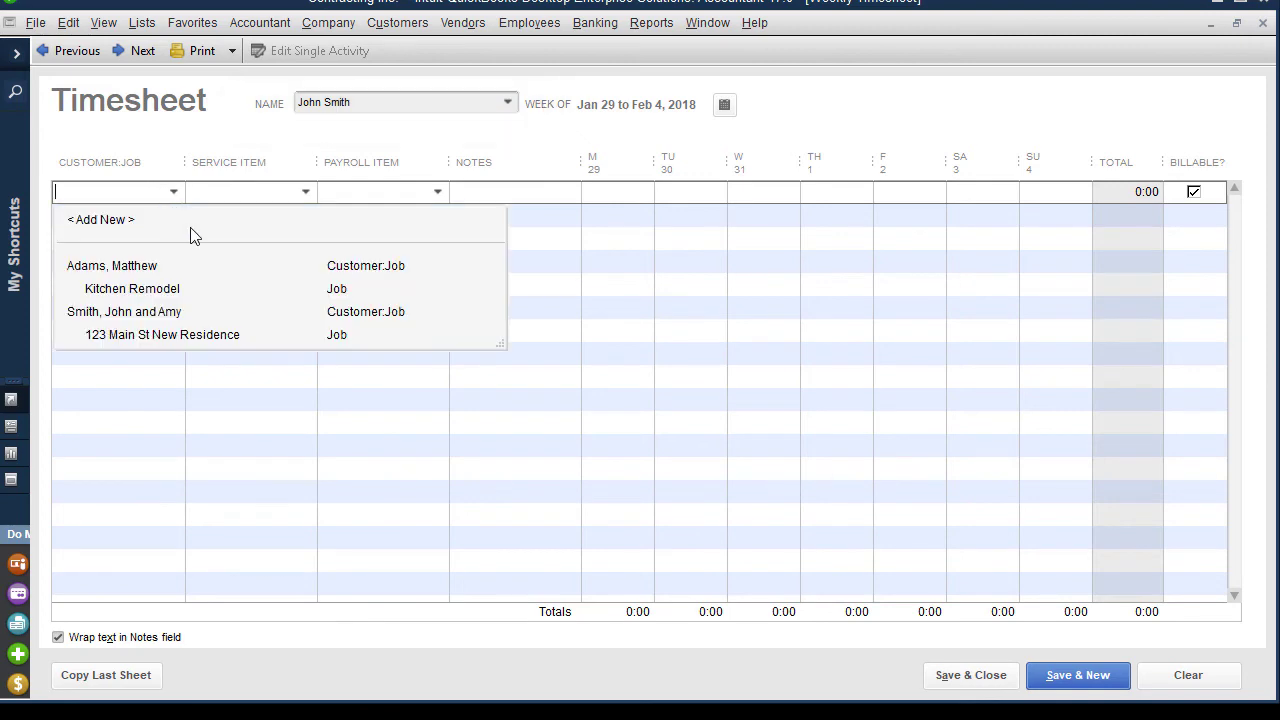
pyautogui.click(146, 288)
# - Set the first timesheet row's service item to 10.1 Plumbing Labor Rough and its payroll item to Job Related Labor
pyautogui.click(279, 195)
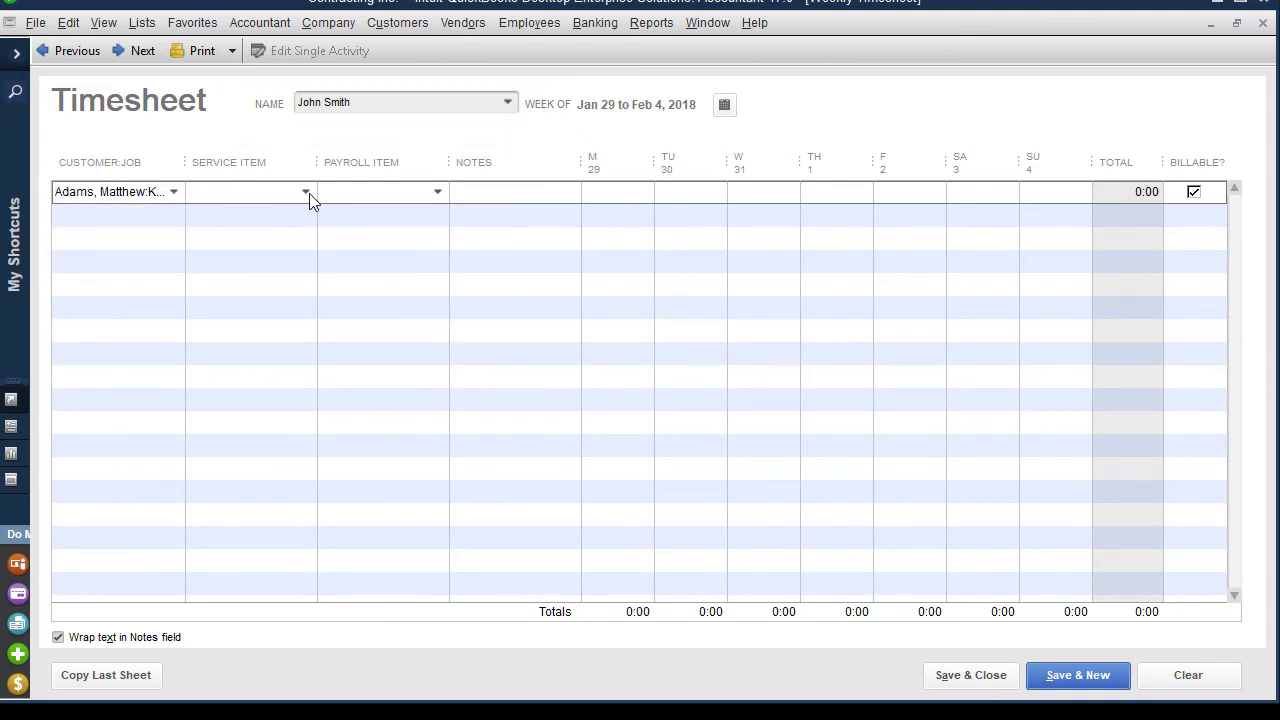
pyautogui.click(306, 192)
pyautogui.scroll(-15, 292, 432)
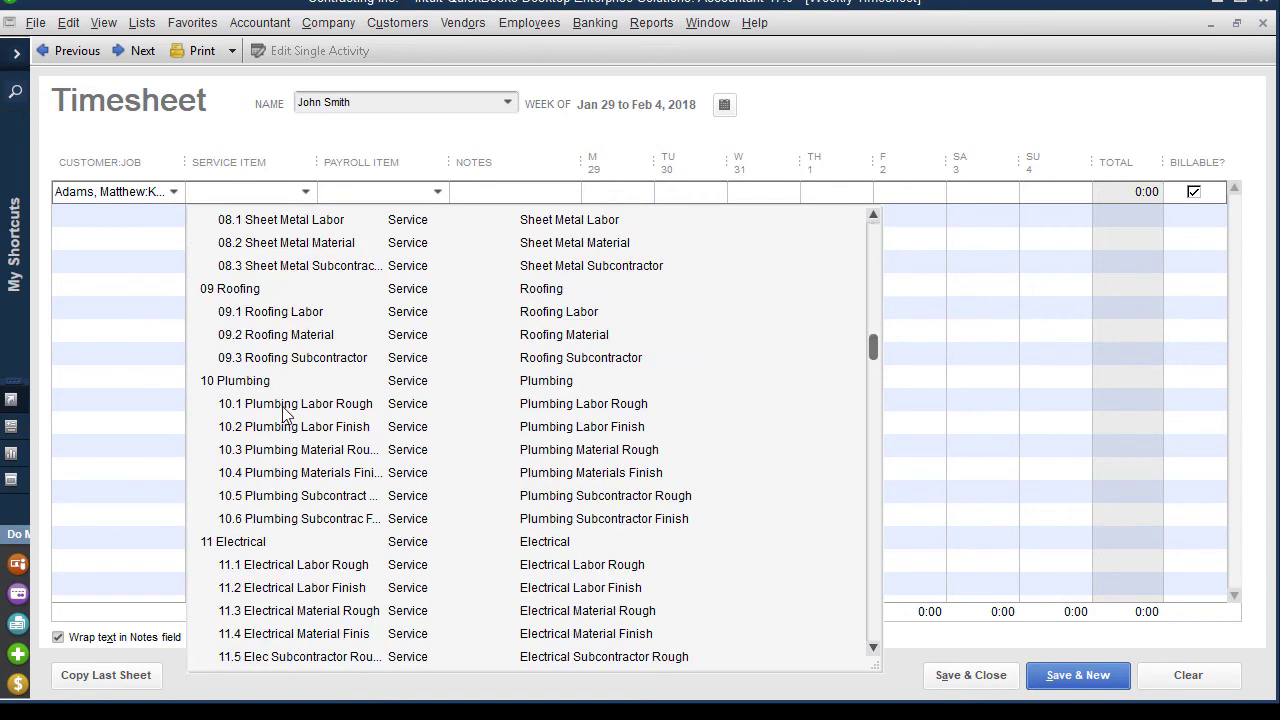
pyautogui.click(288, 406)
pyautogui.click(365, 199)
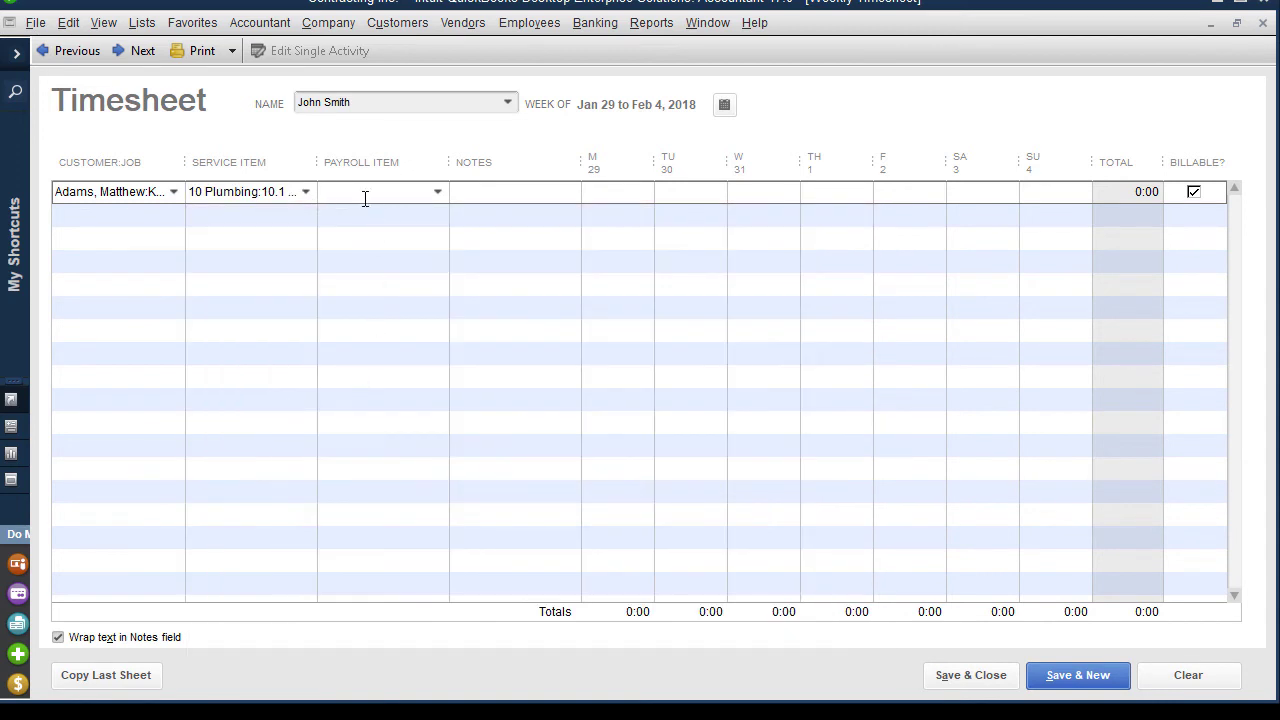
pyautogui.write('Job Related Labor')
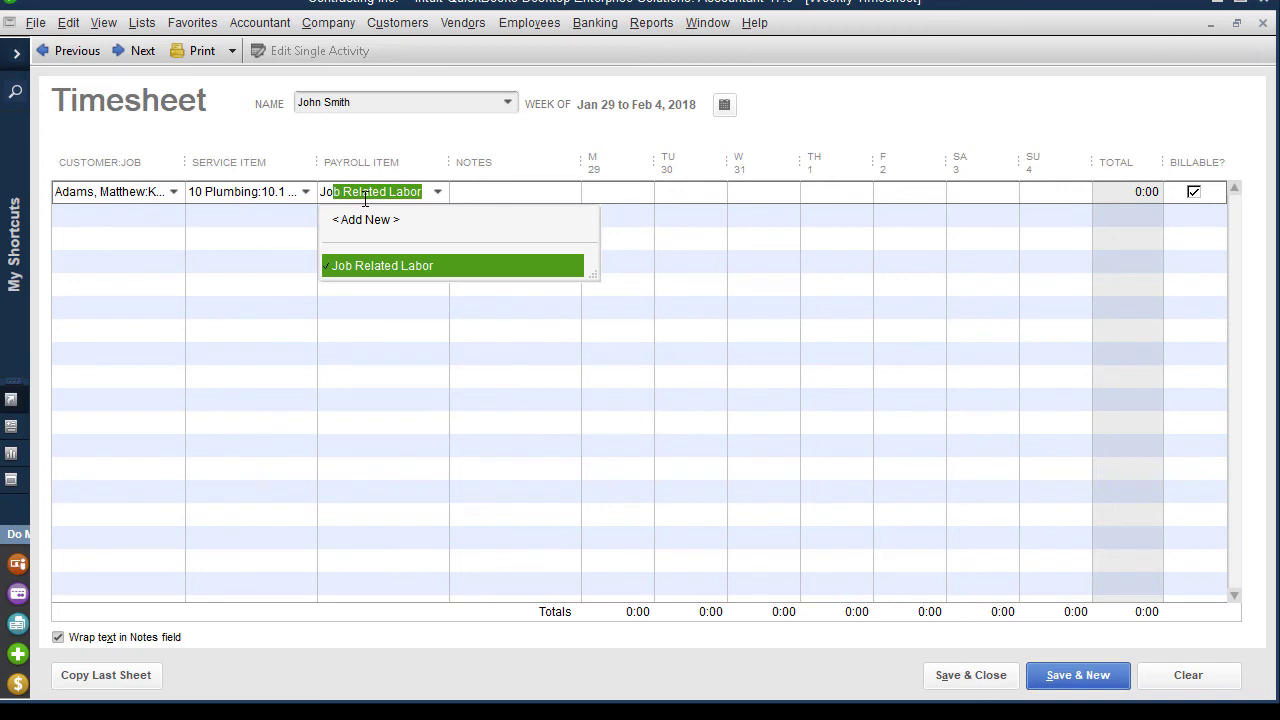
# - Enter 8 hours each for Monday, Tuesday and Wednesday in the Kitchen Remodel row
pyautogui.press('Tab')
pyautogui.write('8')
pyautogui.press('Tab')
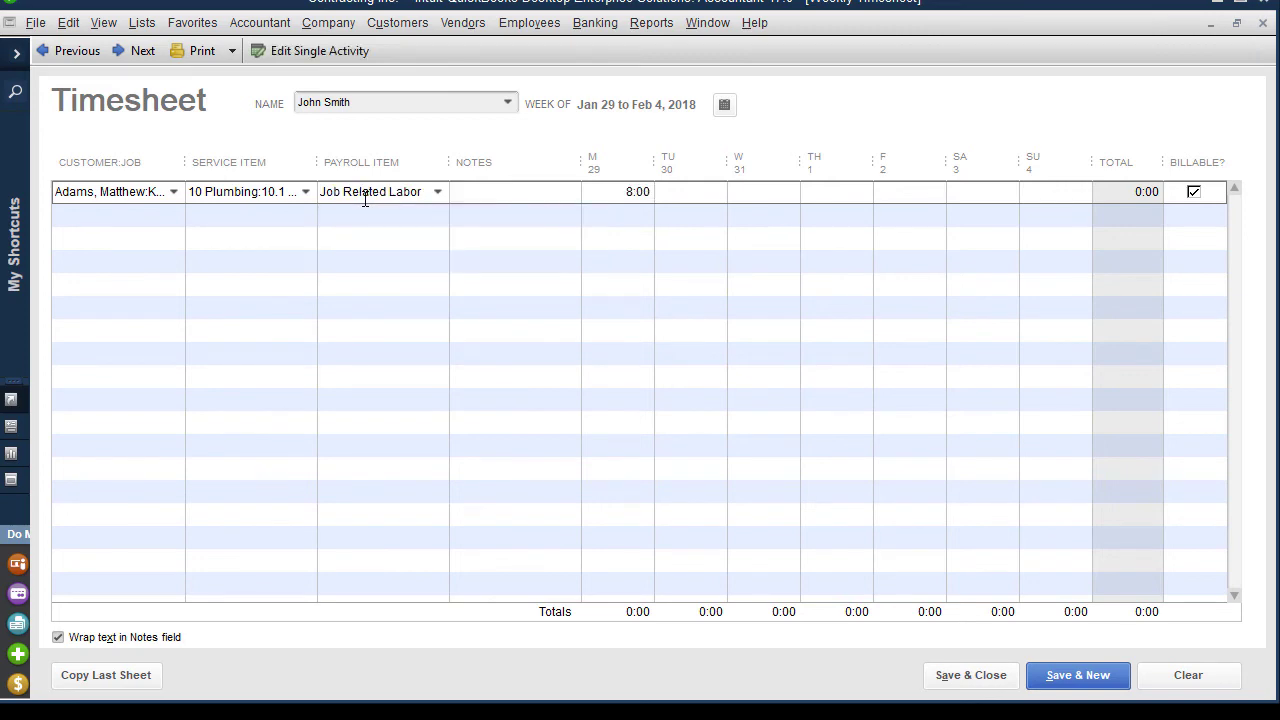
pyautogui.write('8')
pyautogui.press('Tab')
pyautogui.write('8')
pyautogui.press('Tab')
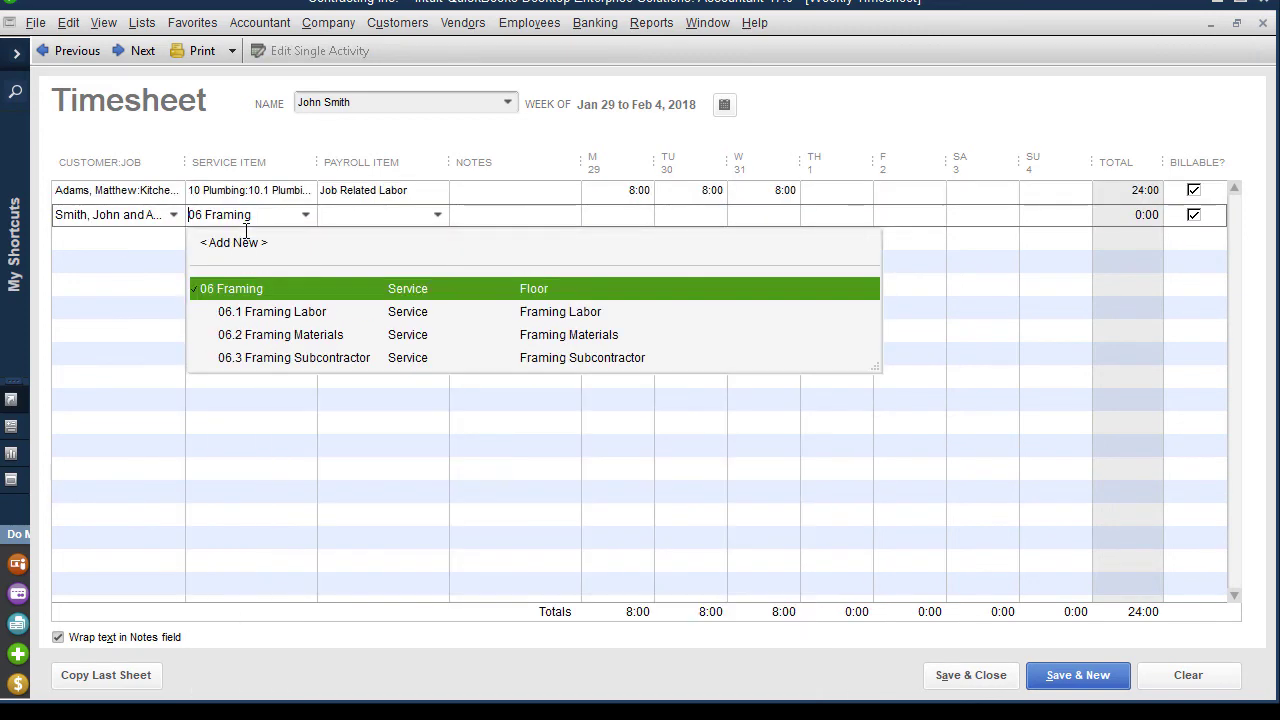
# - Fill a second timesheet row for the New Residence job with service item 06.1 Framing Labor and payroll item Job Related Labor
pyautogui.press('Tab')
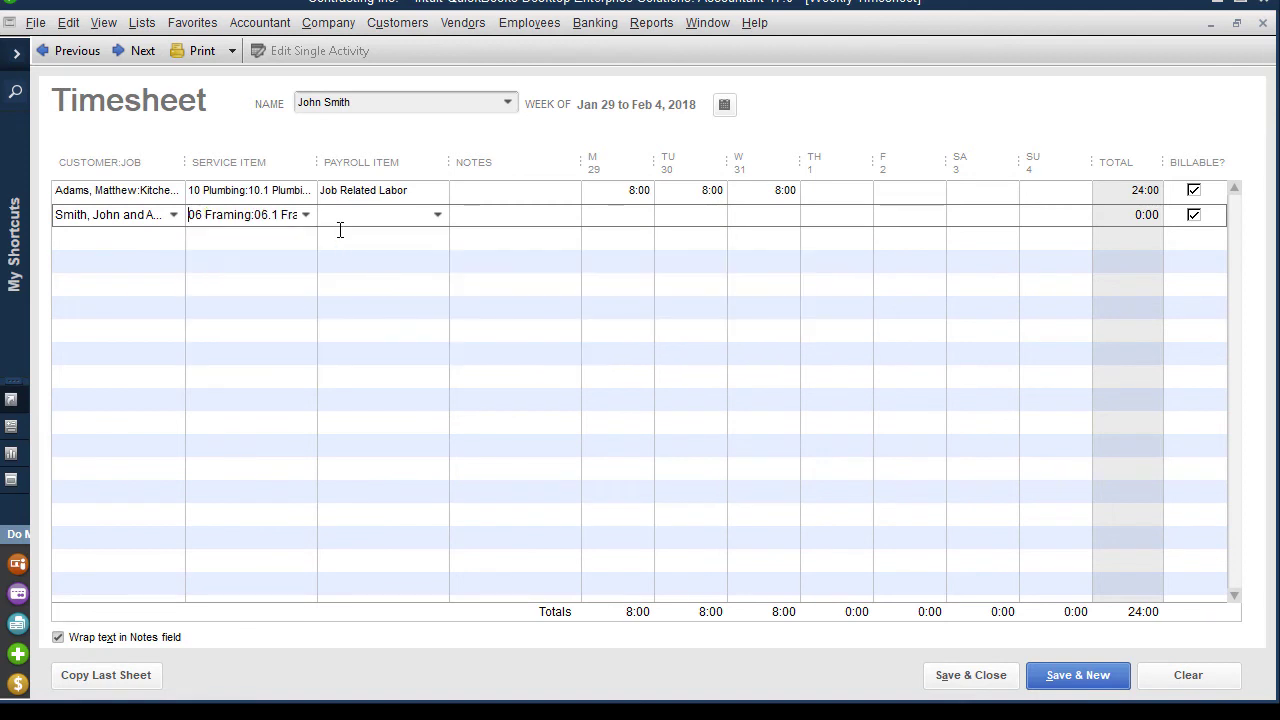
pyautogui.press('Tab')
pyautogui.press('Tab')
pyautogui.press('Tab')
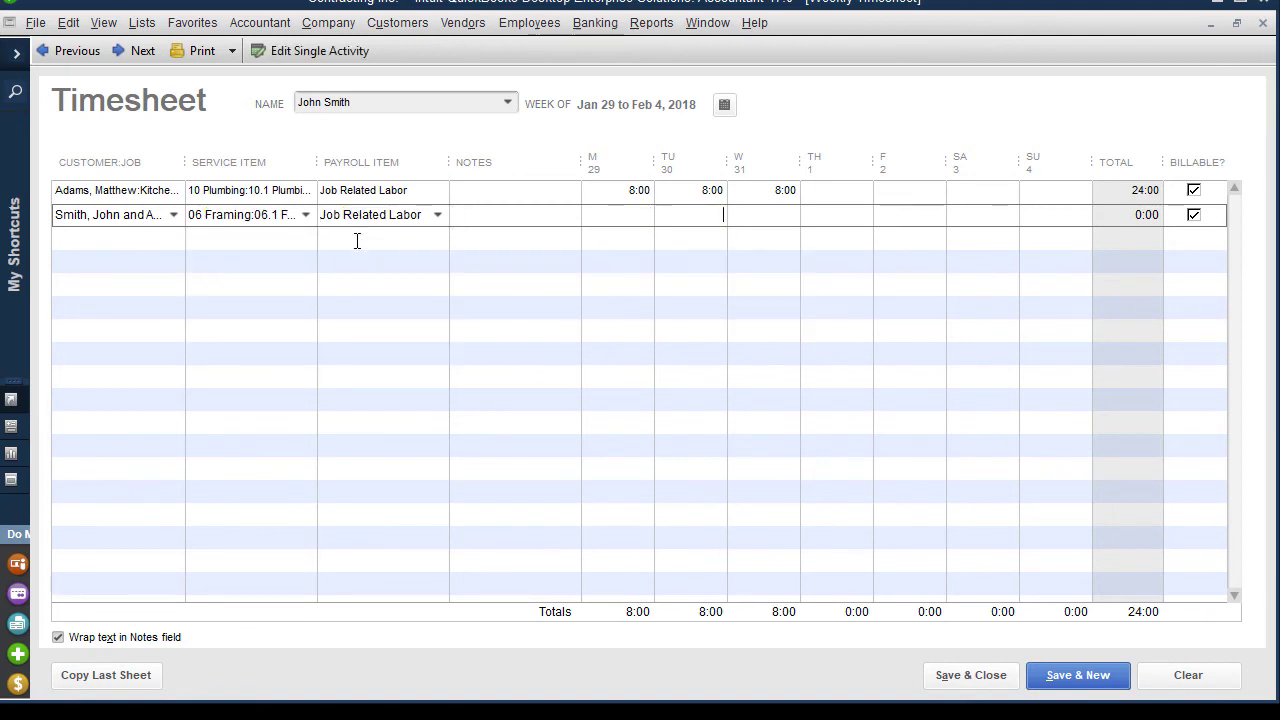
# - Enter 8 hours each for Thursday and Friday in the New Residence row, and save and close the timesheet
pyautogui.write('8')
pyautogui.press('Tab')
pyautogui.write('8')
pyautogui.press('Tab')
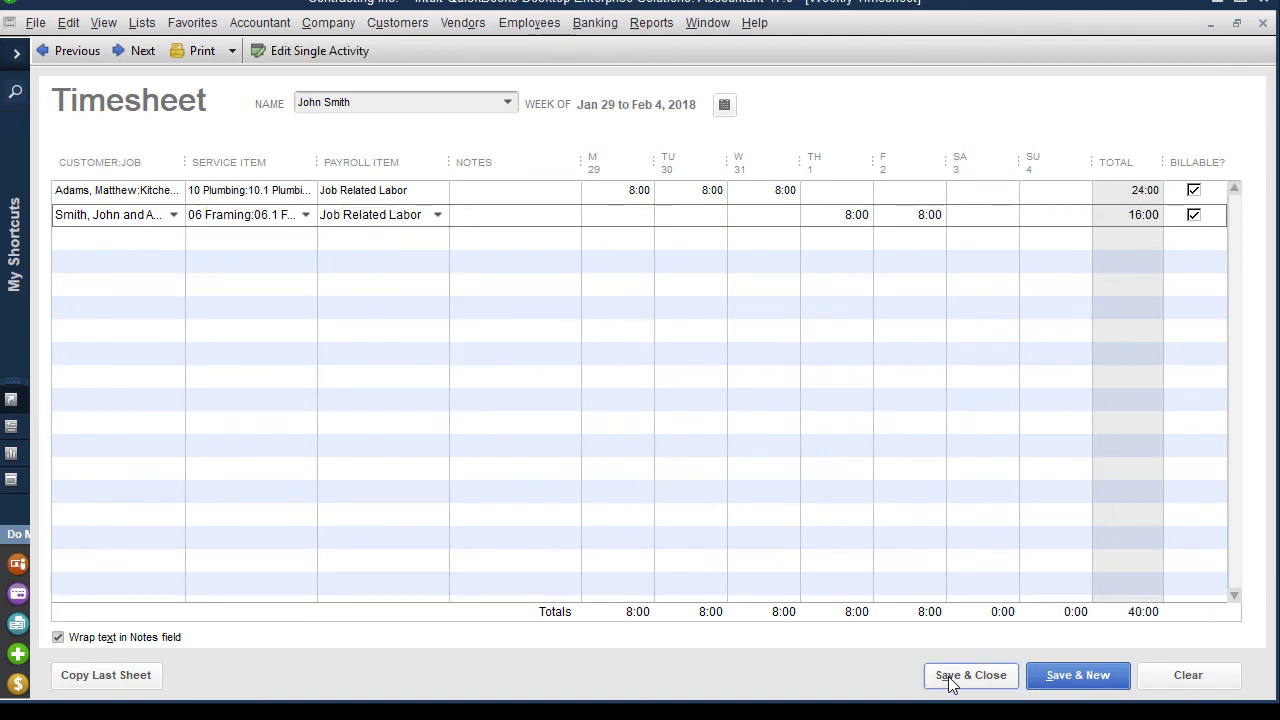
pyautogui.click(950, 677)
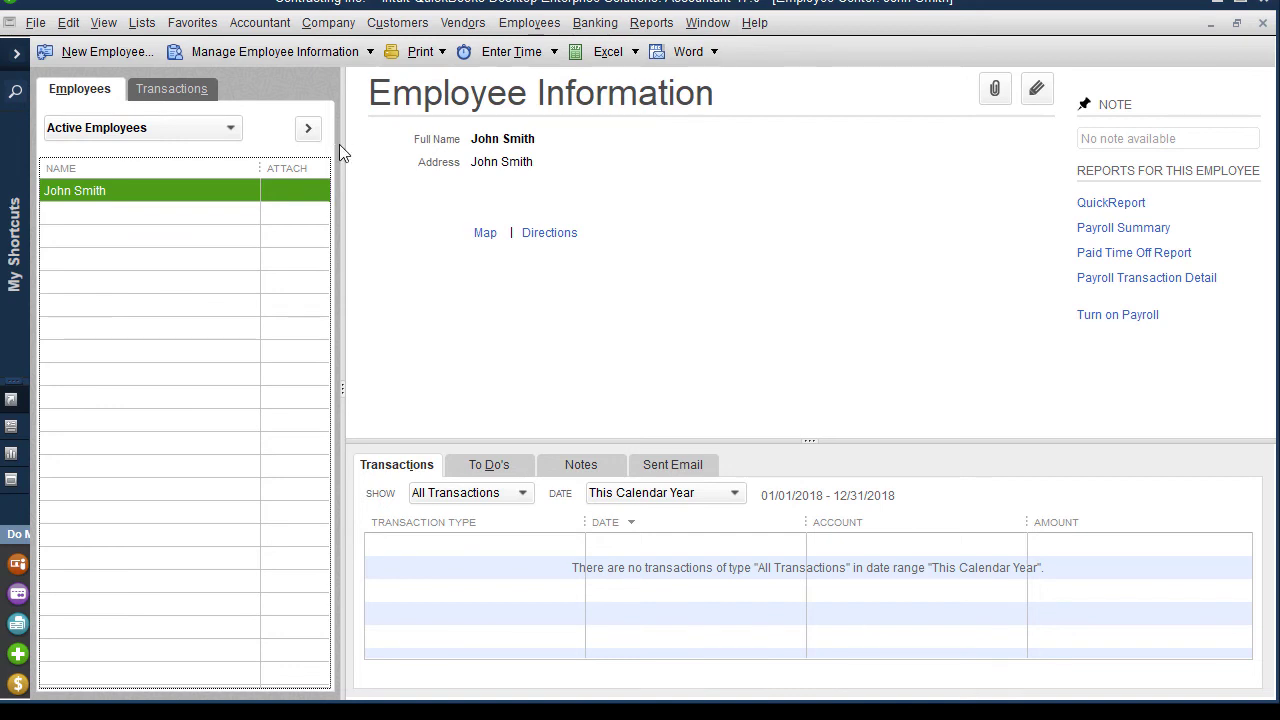
# - Start a payroll run with a check date of 02/10/2018, select the employee to pay, and open the paycheck detail
pyautogui.click(520, 28)
pyautogui.click(555, 107)
pyautogui.click(490, 199)
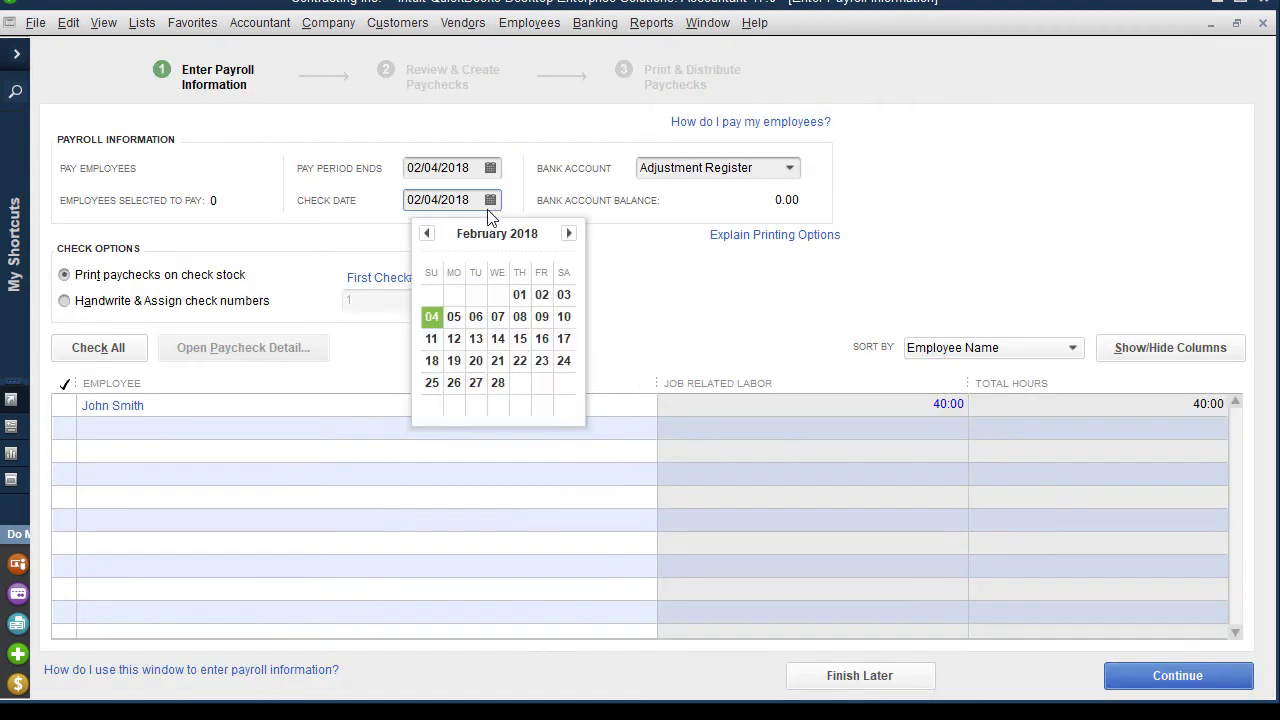
pyautogui.click(563, 317)
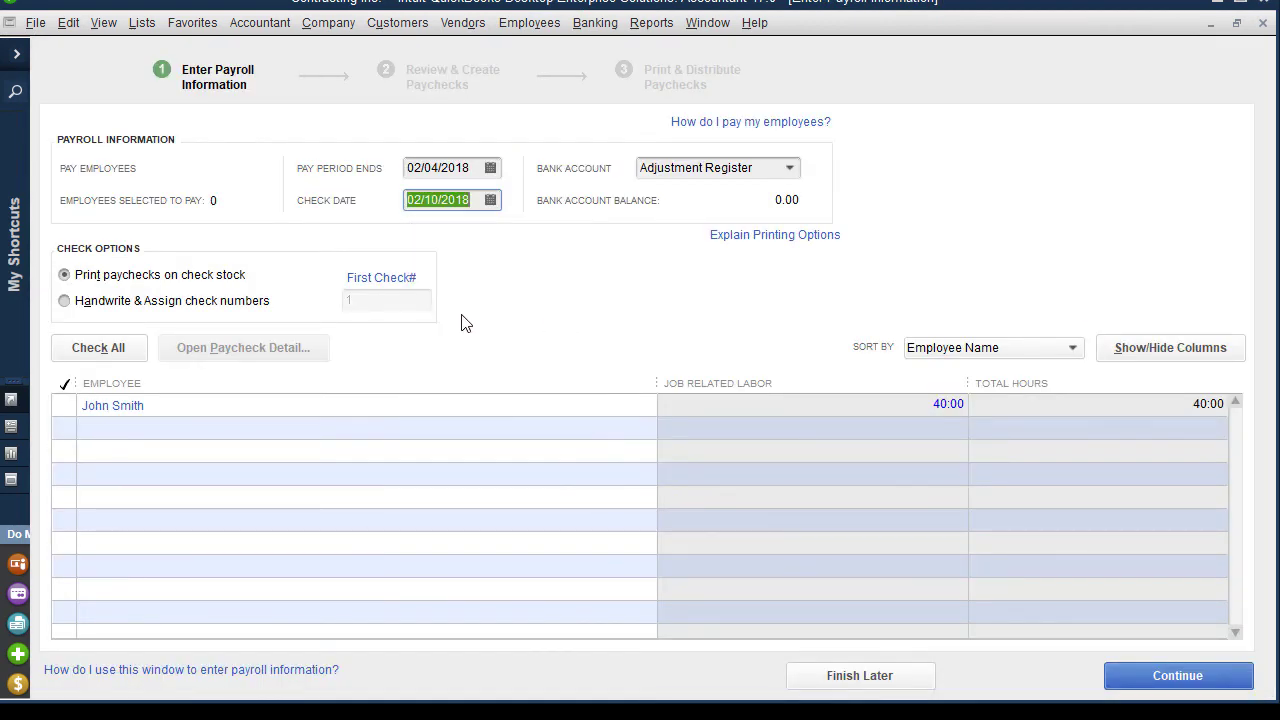
pyautogui.click(66, 405)
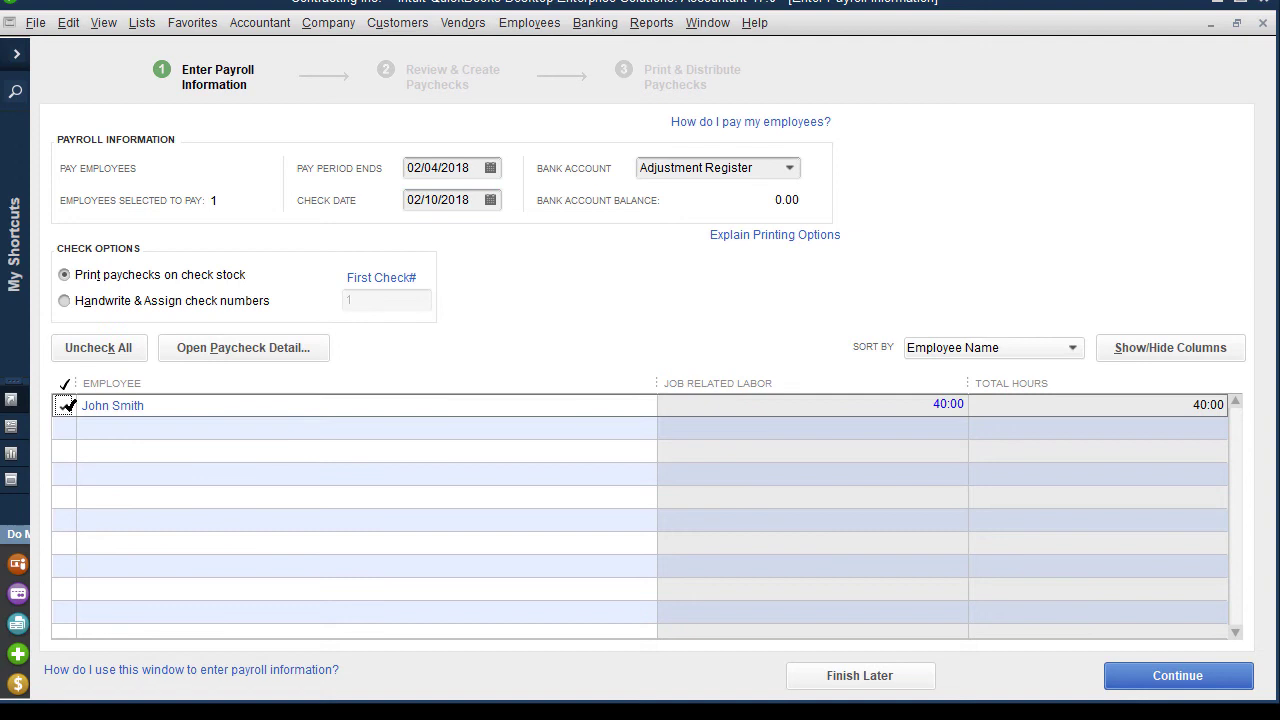
pyautogui.click(221, 360)
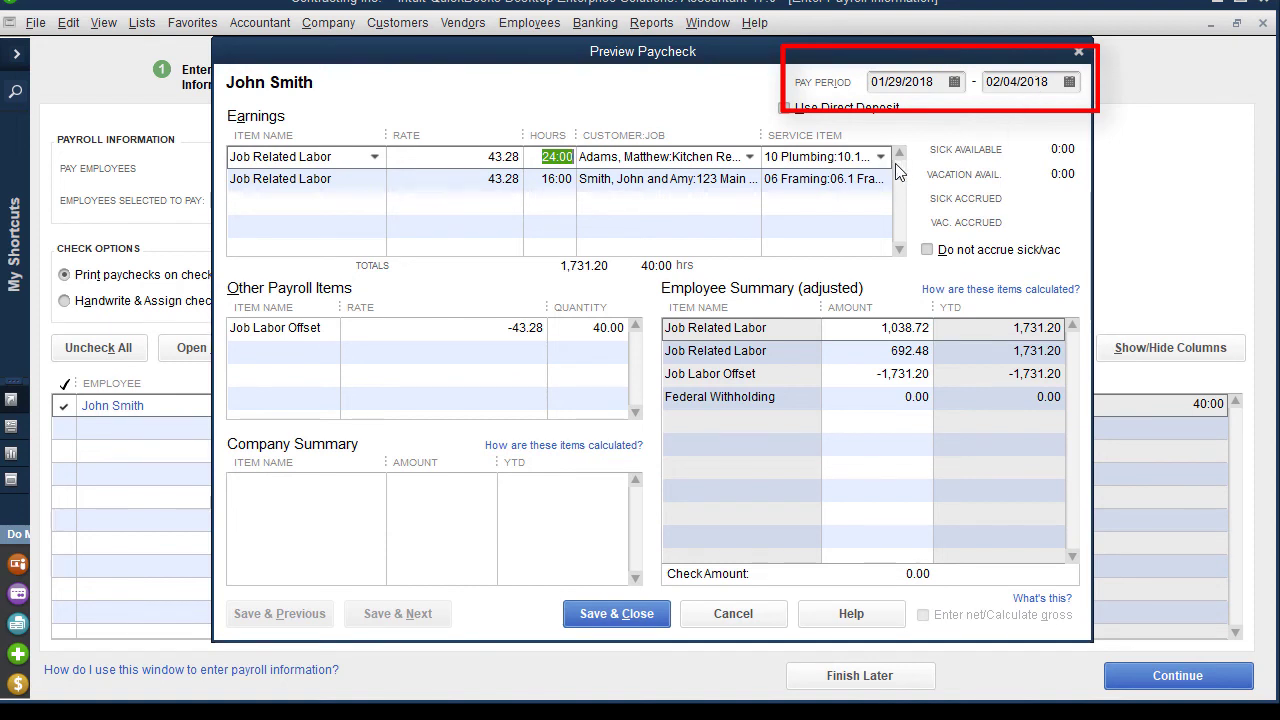
# - Check the paycheck's pay period dates and the rate and hours of the Kitchen Remodel earnings line
pyautogui.click(935, 82)
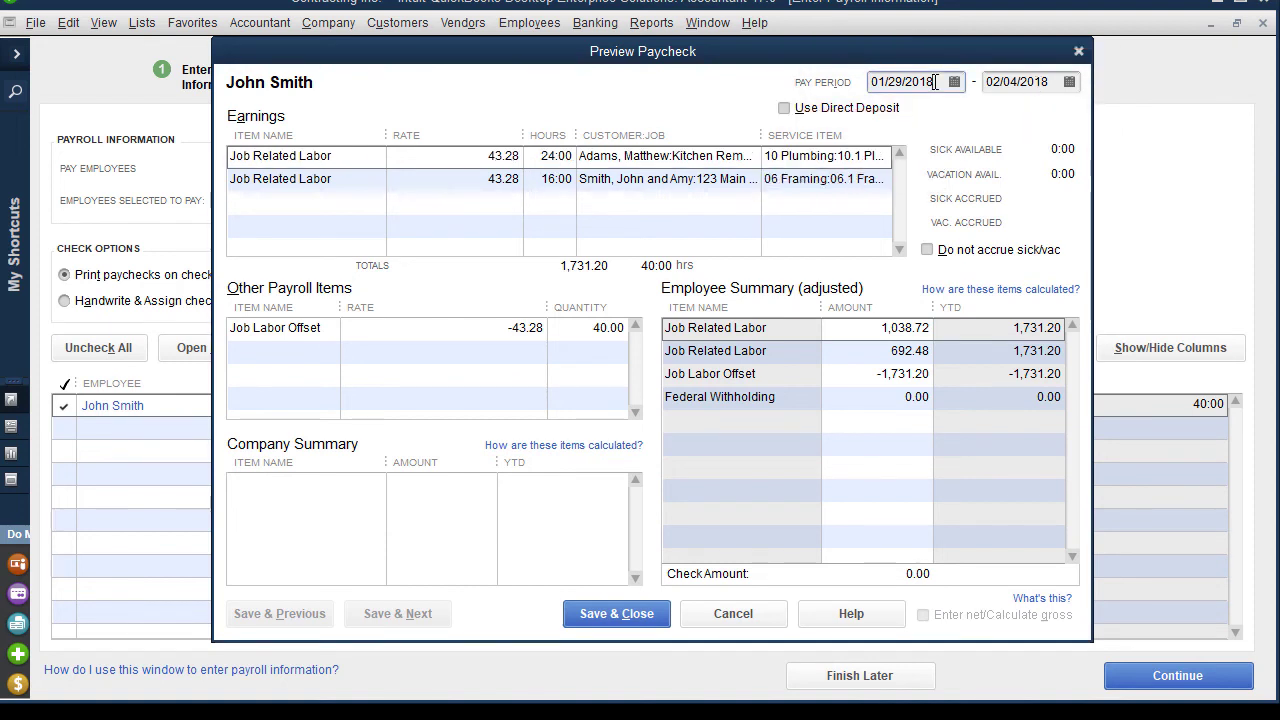
pyautogui.click(1050, 84)
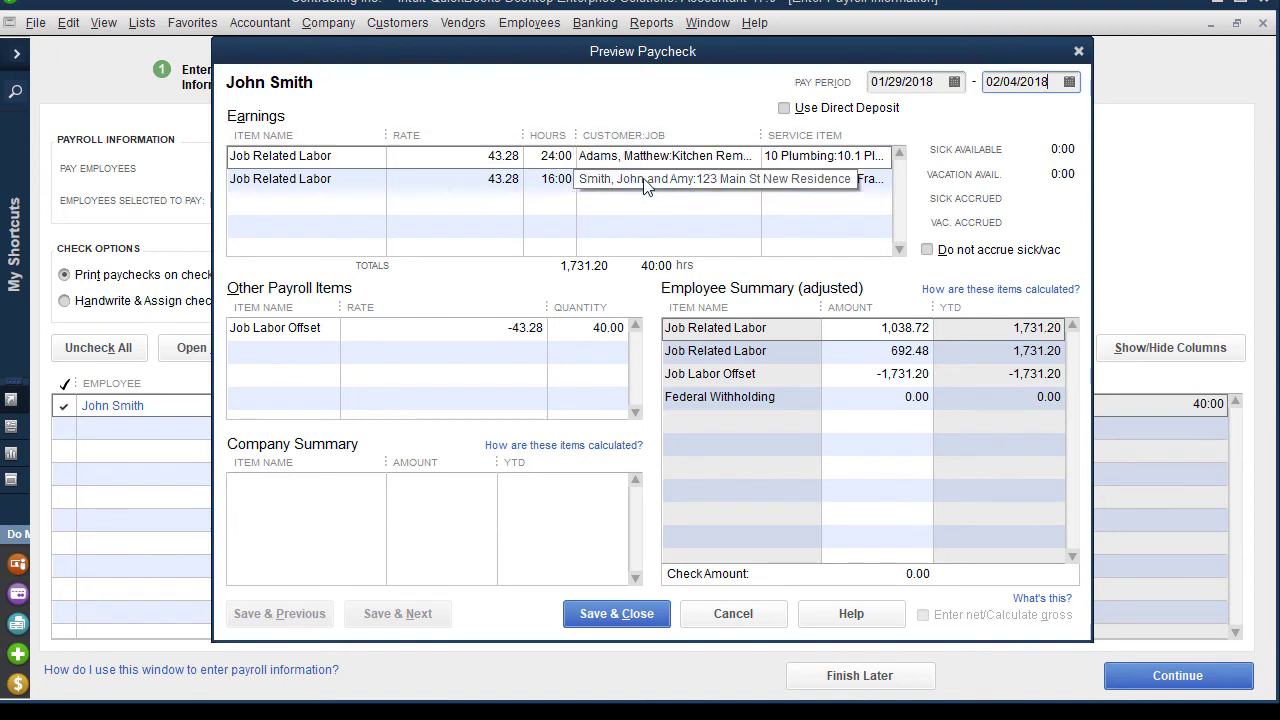
pyautogui.click(477, 155)
pyautogui.click(534, 156)
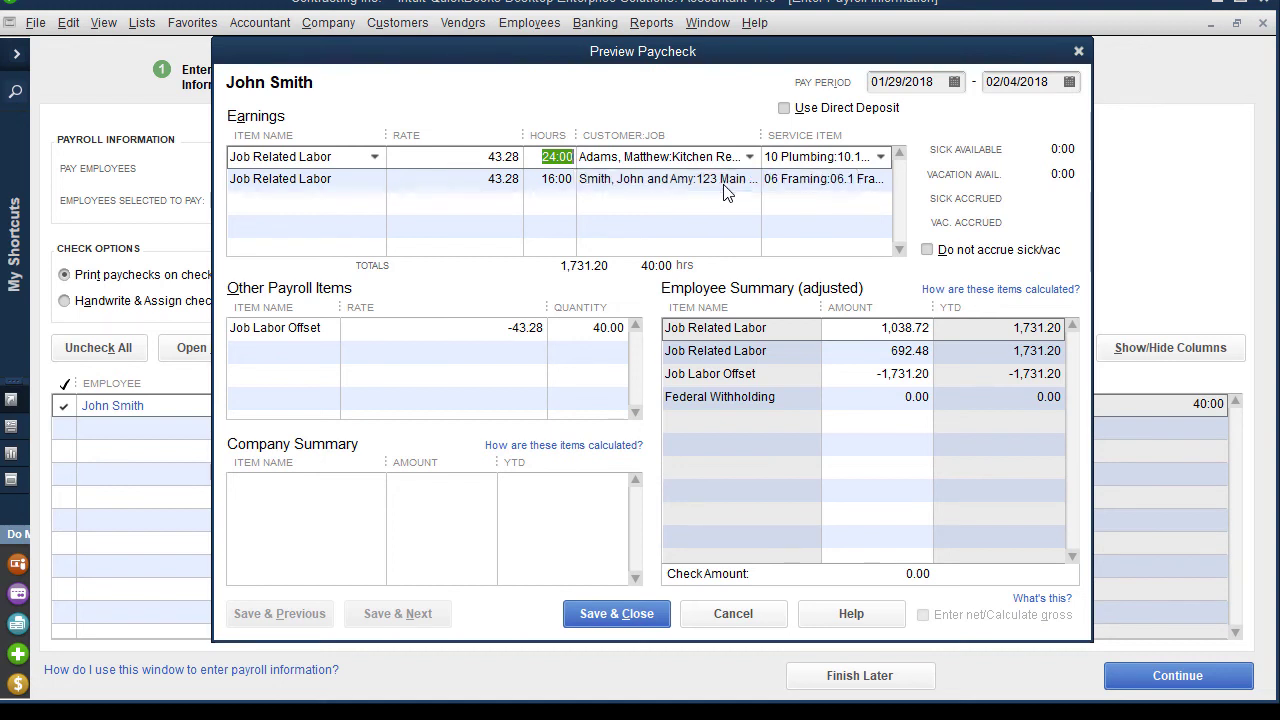
# - Compare the Job Labor Offset rate and quantity with the Job Related Labor rate and total hours on the paycheck
pyautogui.click(332, 327)
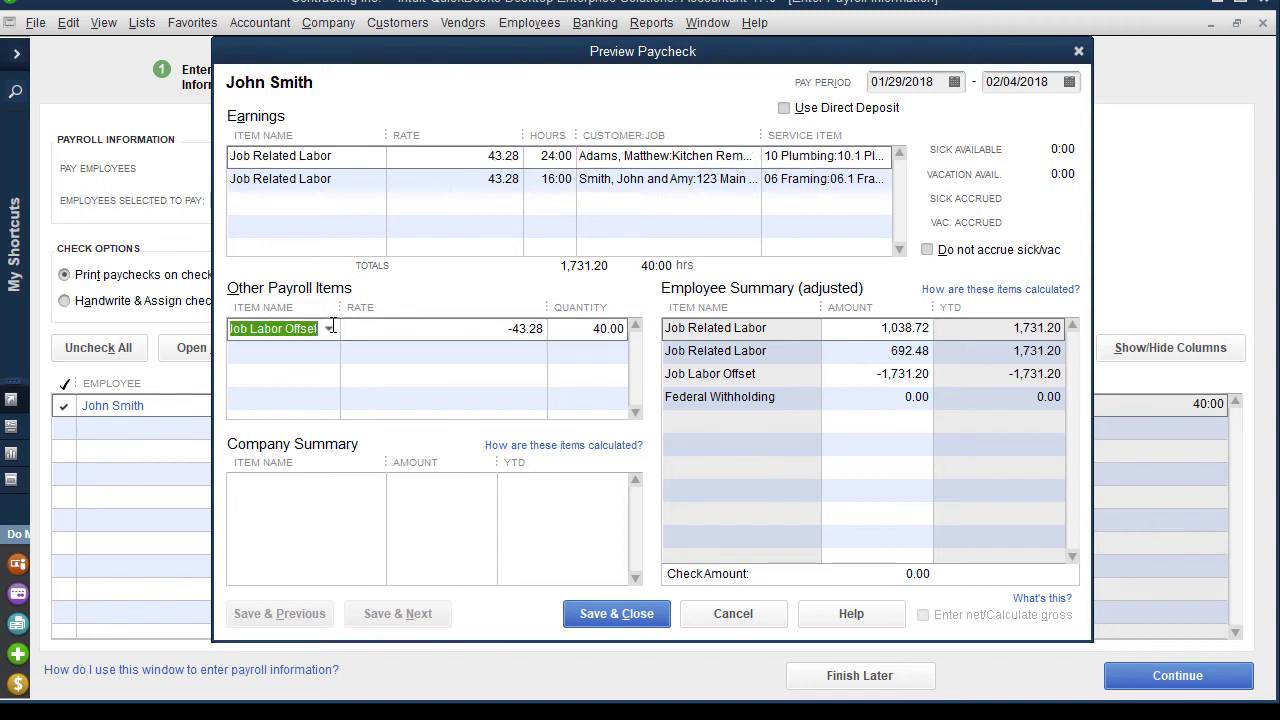
pyautogui.click(405, 328)
pyautogui.moveTo(505, 328); pyautogui.dragTo(557, 337)
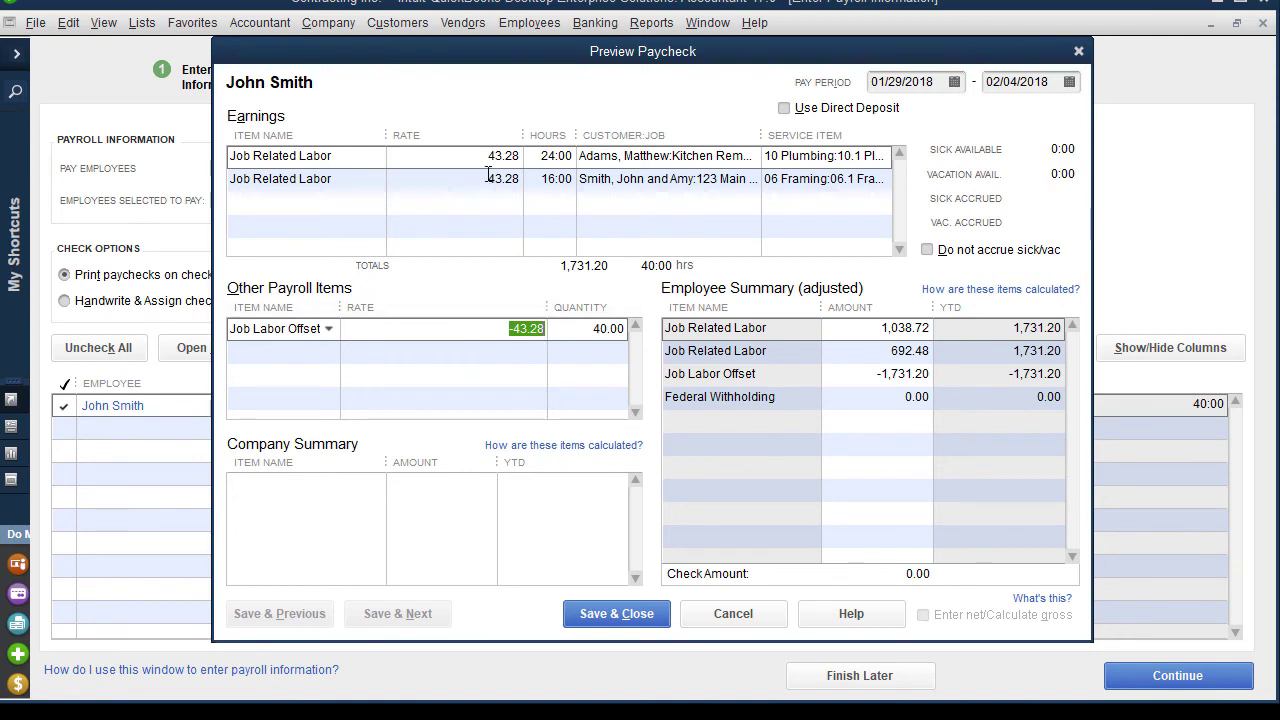
pyautogui.click(482, 156)
pyautogui.moveTo(482, 156); pyautogui.dragTo(535, 158)
pyautogui.click(588, 330)
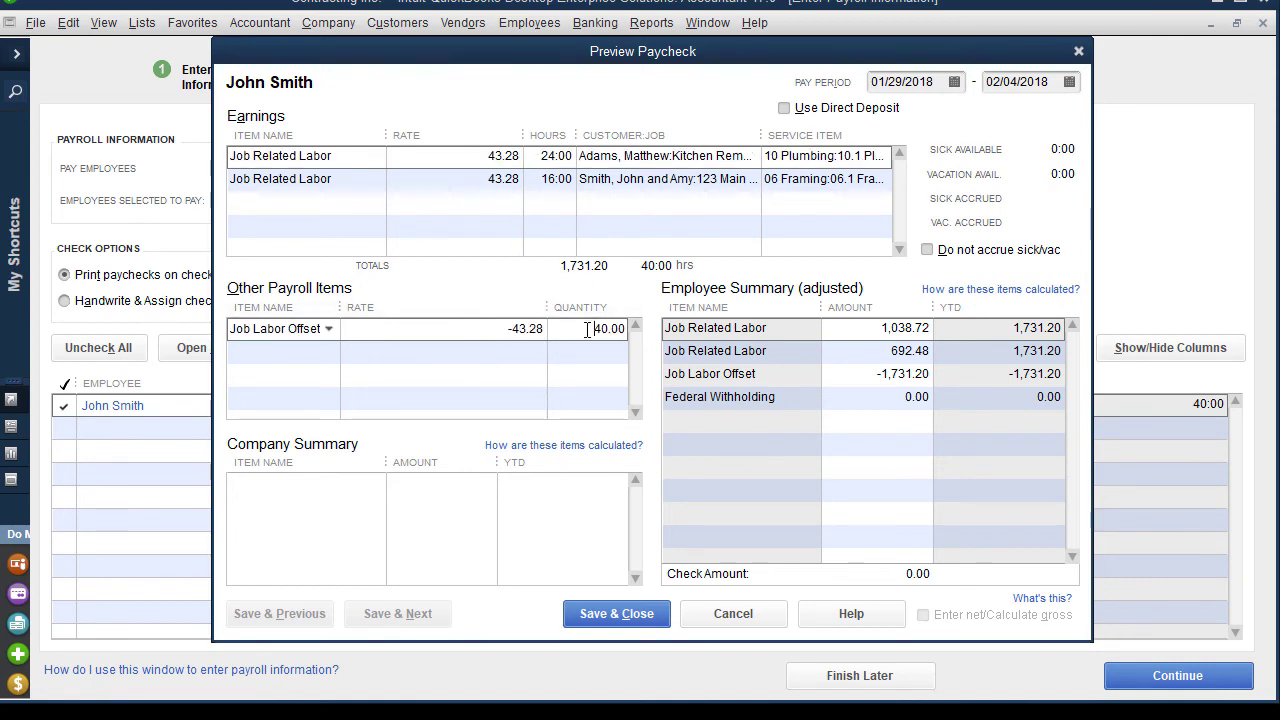
pyautogui.moveTo(590, 330); pyautogui.dragTo(631, 332)
pyautogui.press('Tab')
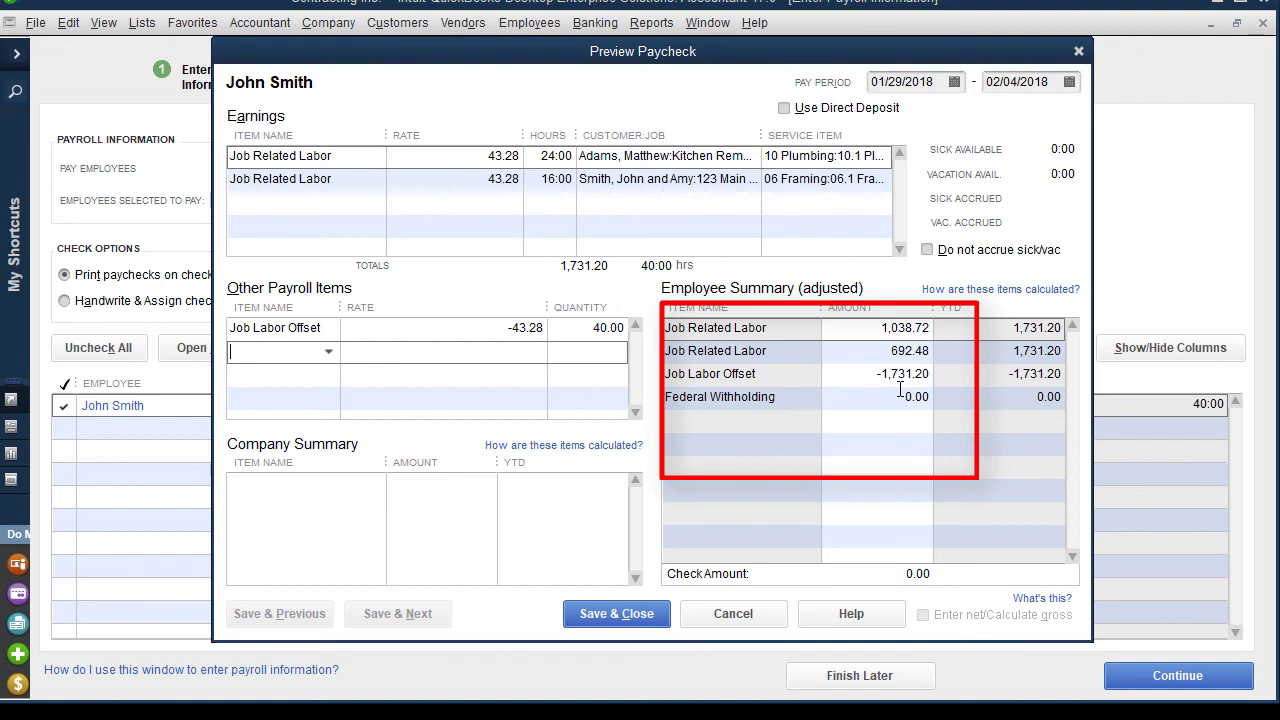
# - Recheck the Job Labor Offset quantity and rate against the earnings rate, and examine whether the check amount is zero
pyautogui.click(331, 329)
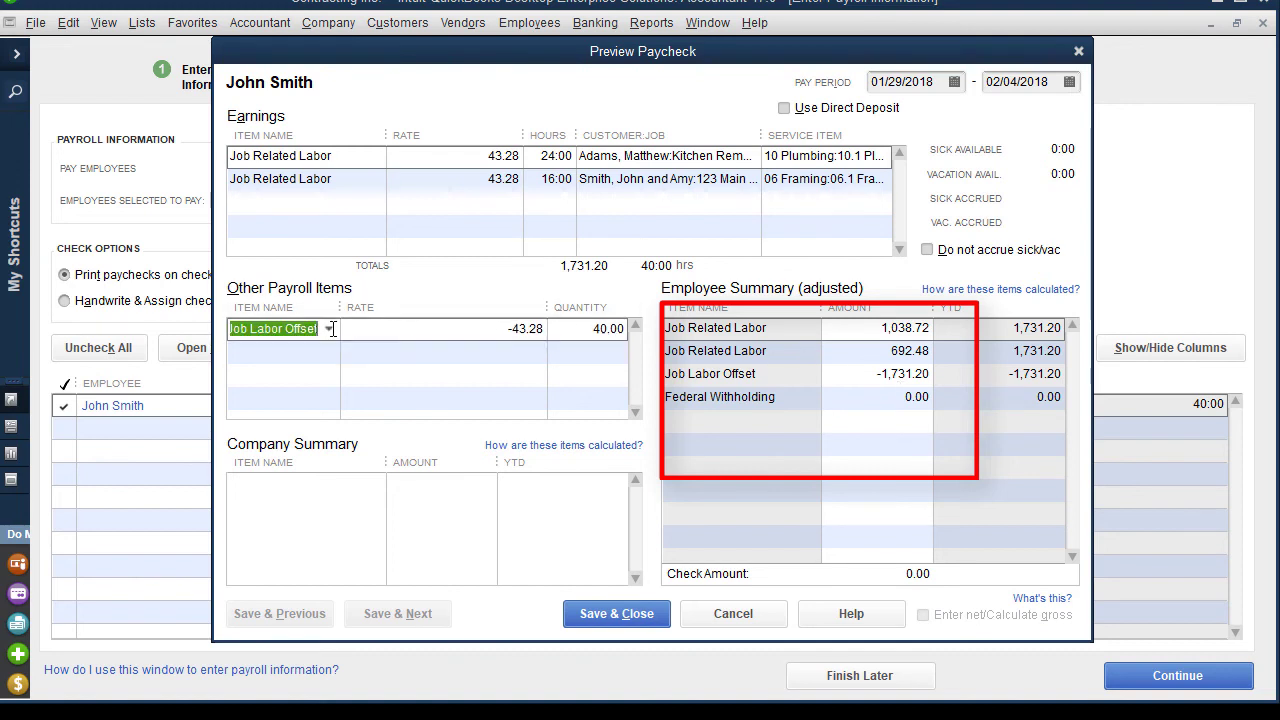
pyautogui.click(561, 333)
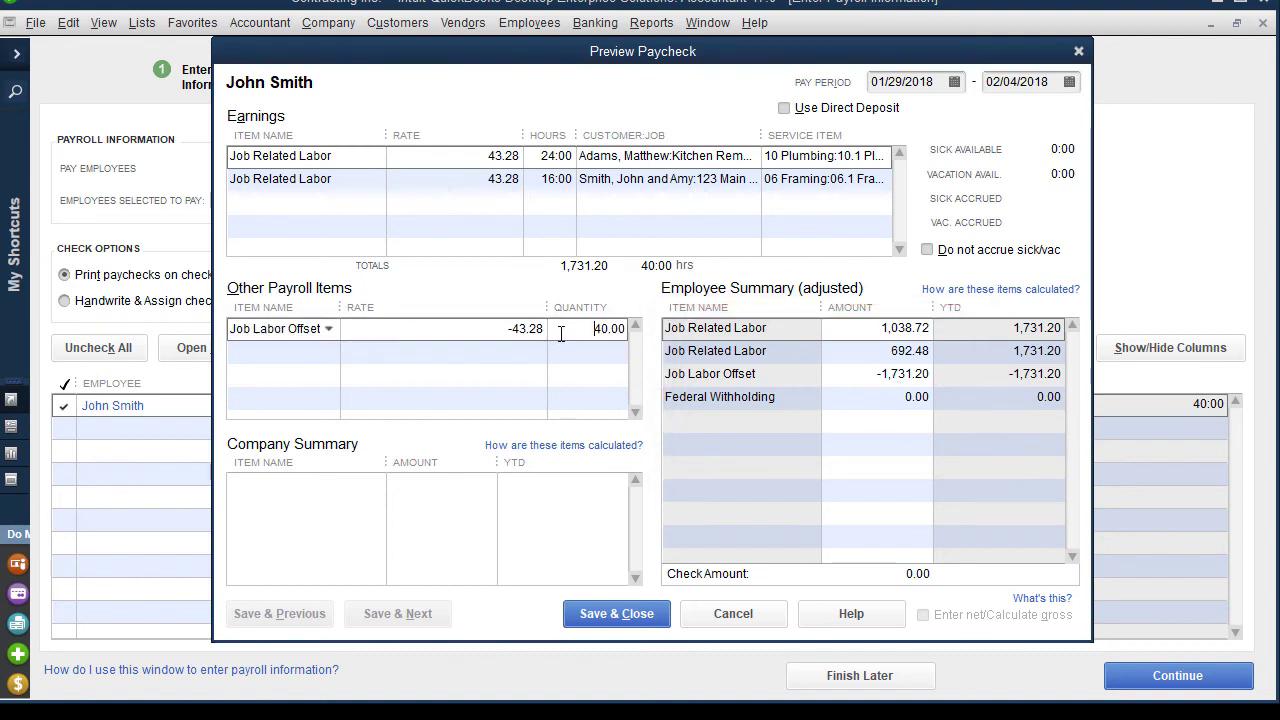
pyautogui.doubleClick(586, 329)
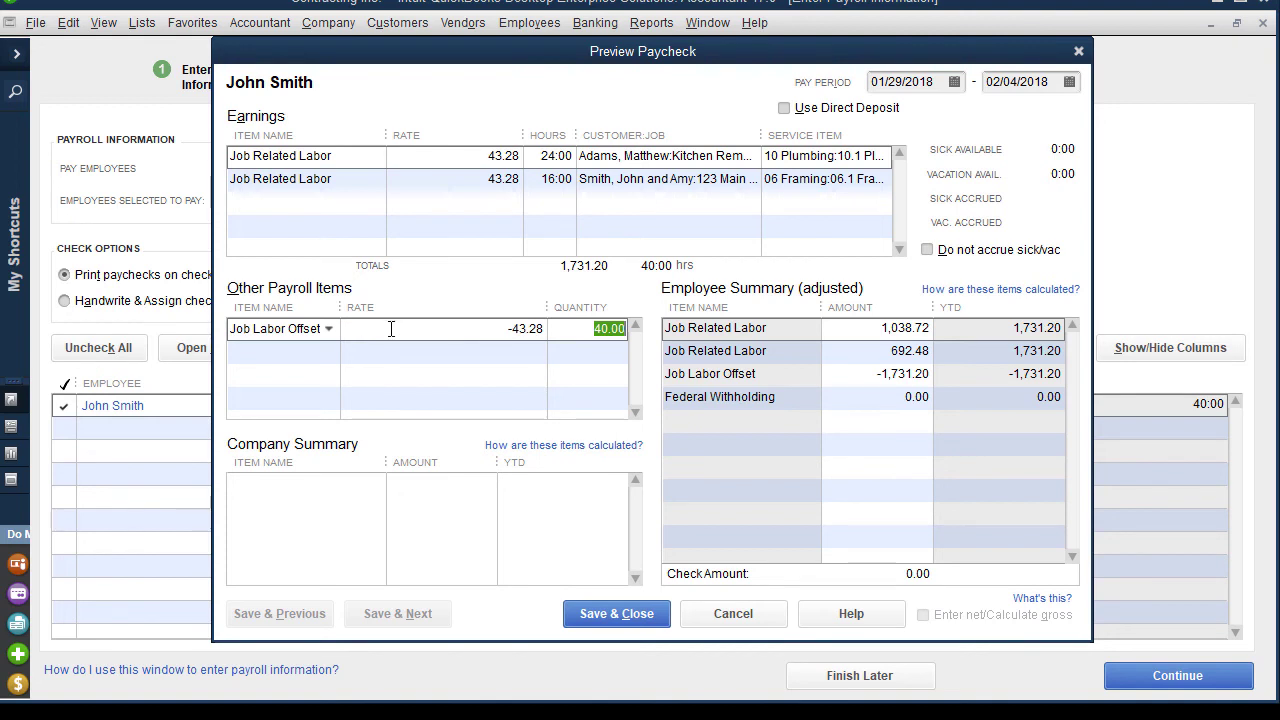
pyautogui.click(477, 158)
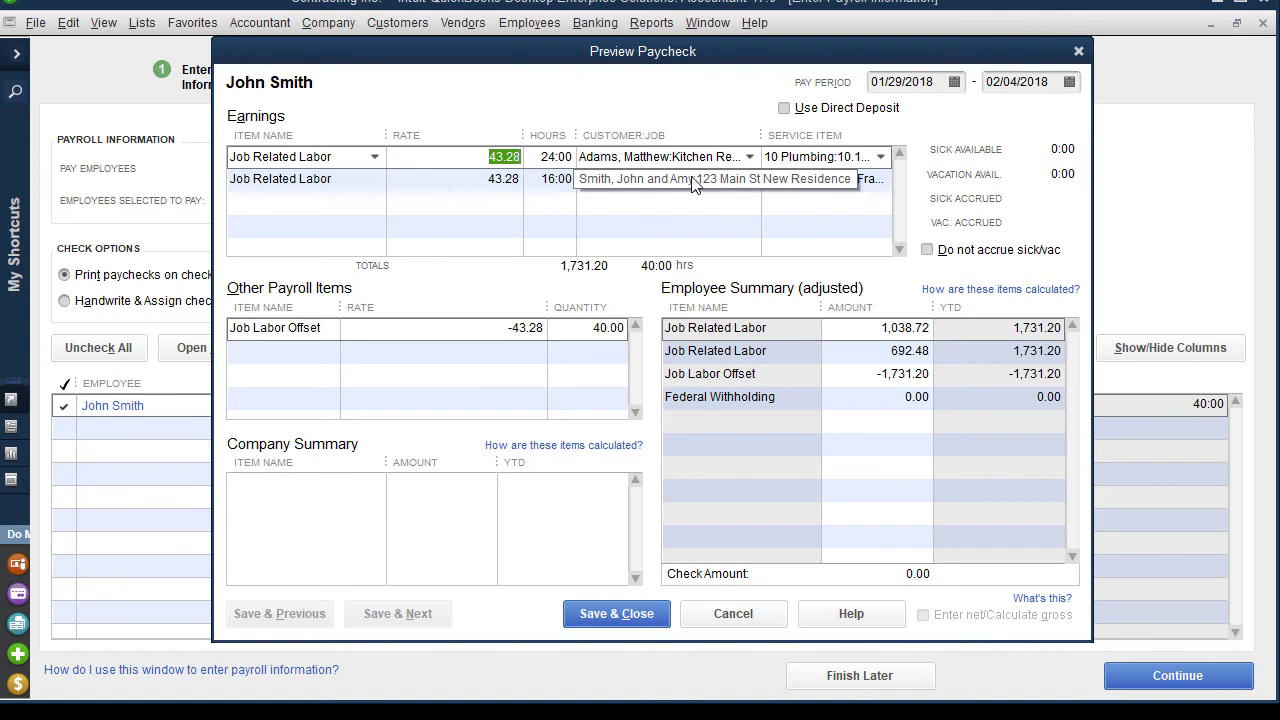
pyautogui.click(465, 330)
pyautogui.doubleClick(465, 330)
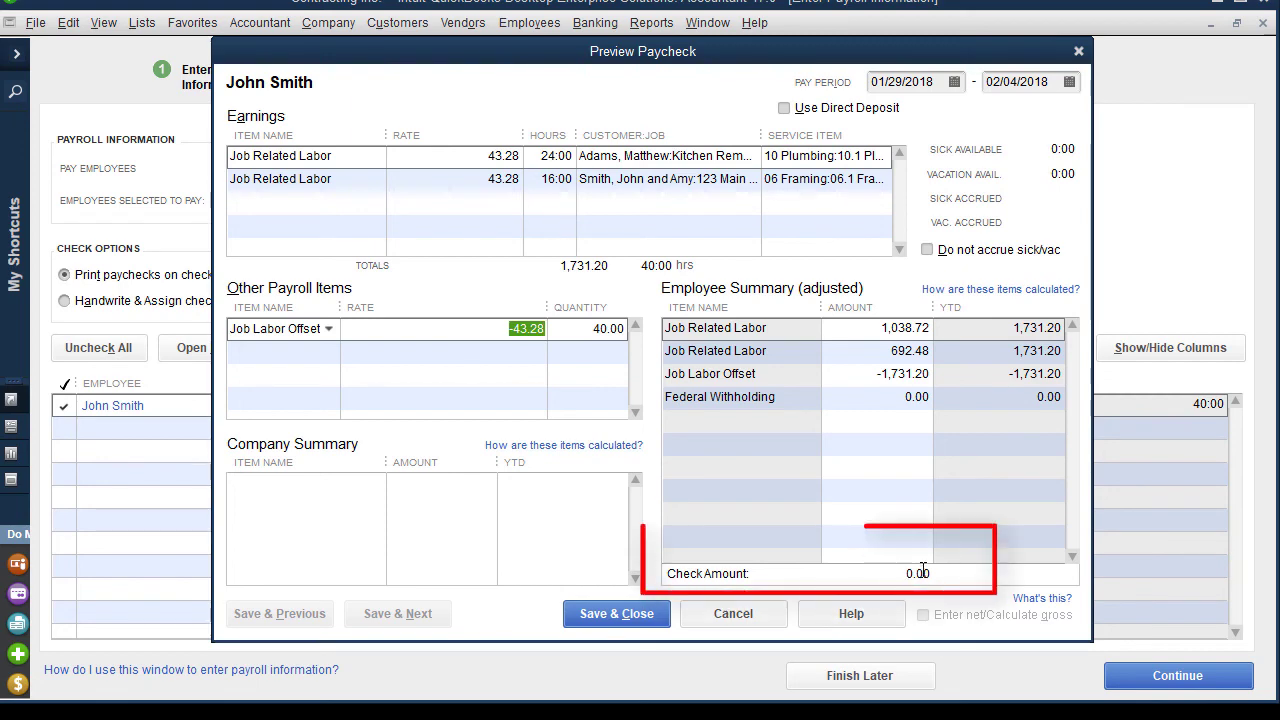
# - Save the previewed paycheck, continue to the payroll review, and create the employee's paycheck
pyautogui.click(630, 613)
pyautogui.click(1140, 677)
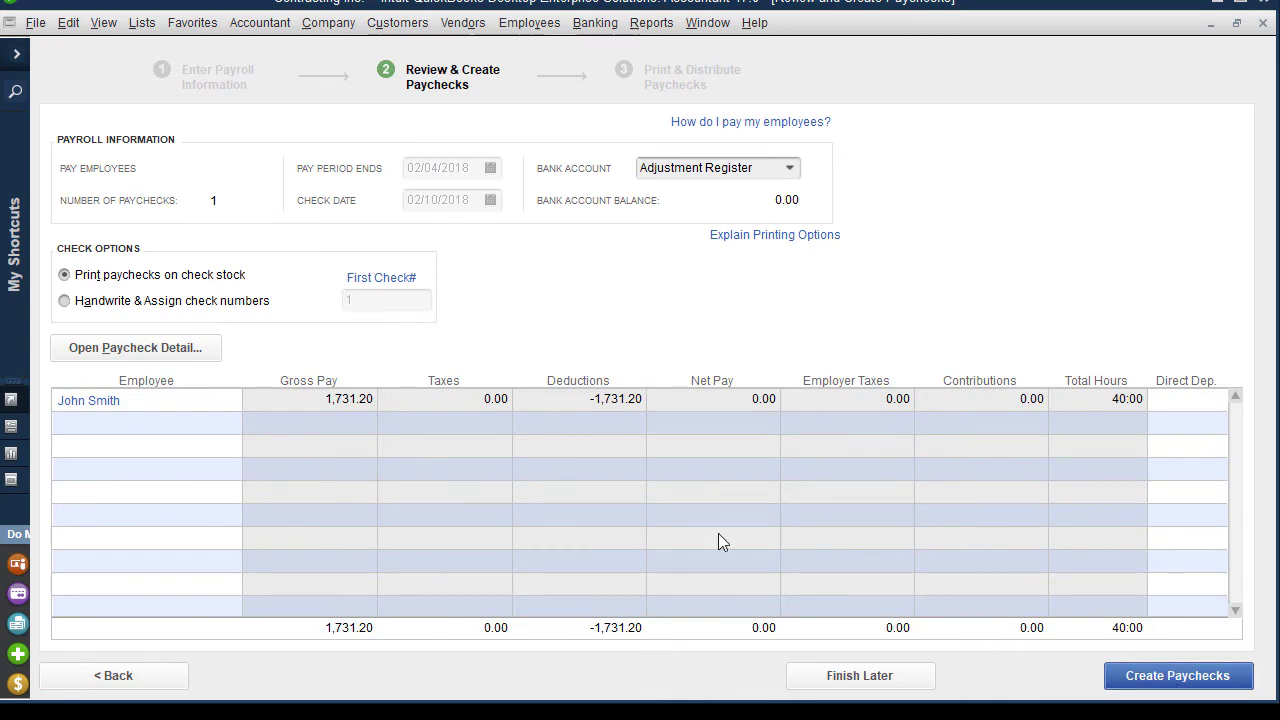
pyautogui.click(1137, 677)
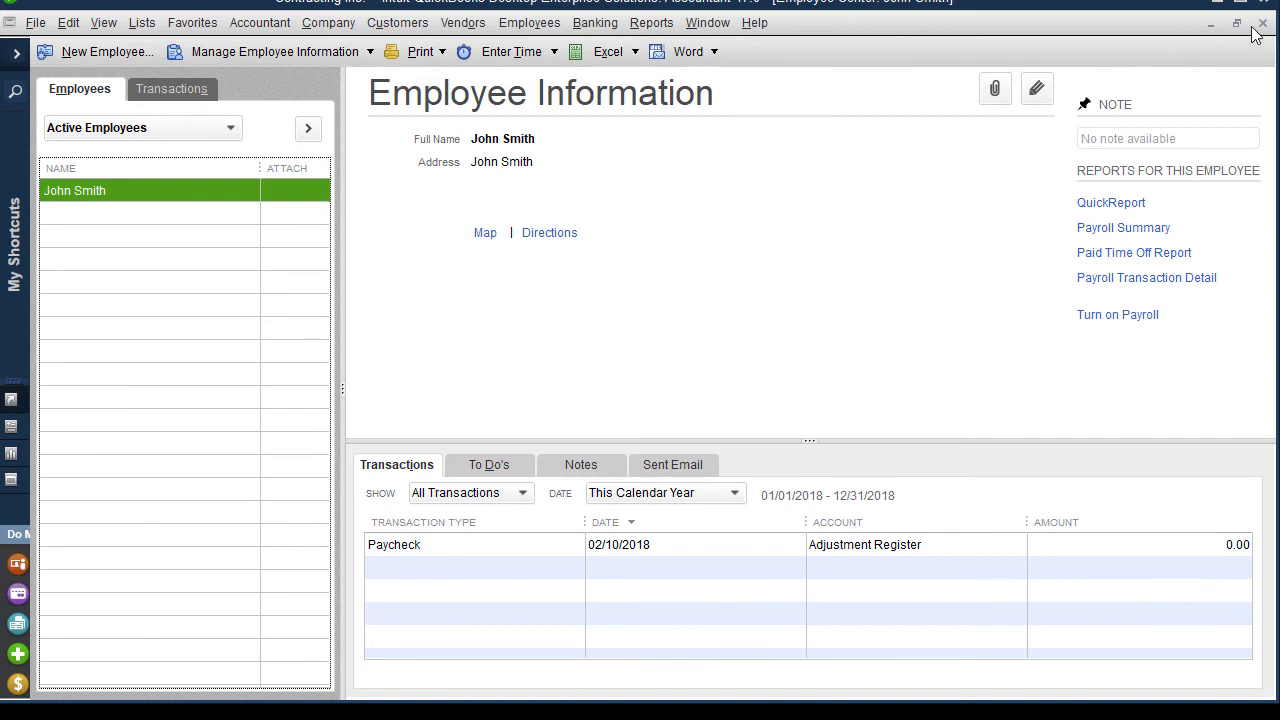
# - Open the chart of accounts and examine the Payroll Expenses account with its Office Payroll and Job Labor Offset subaccounts
pyautogui.hotkey('ctrl', 'a')
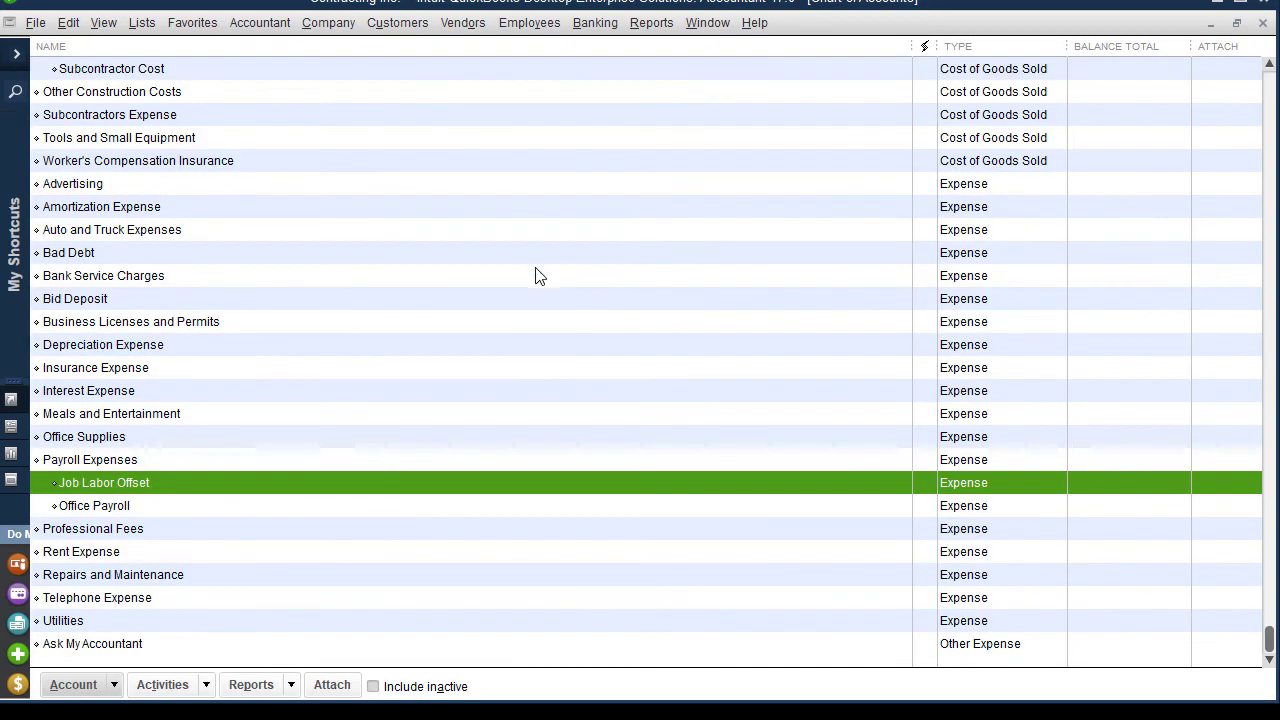
pyautogui.click(170, 508)
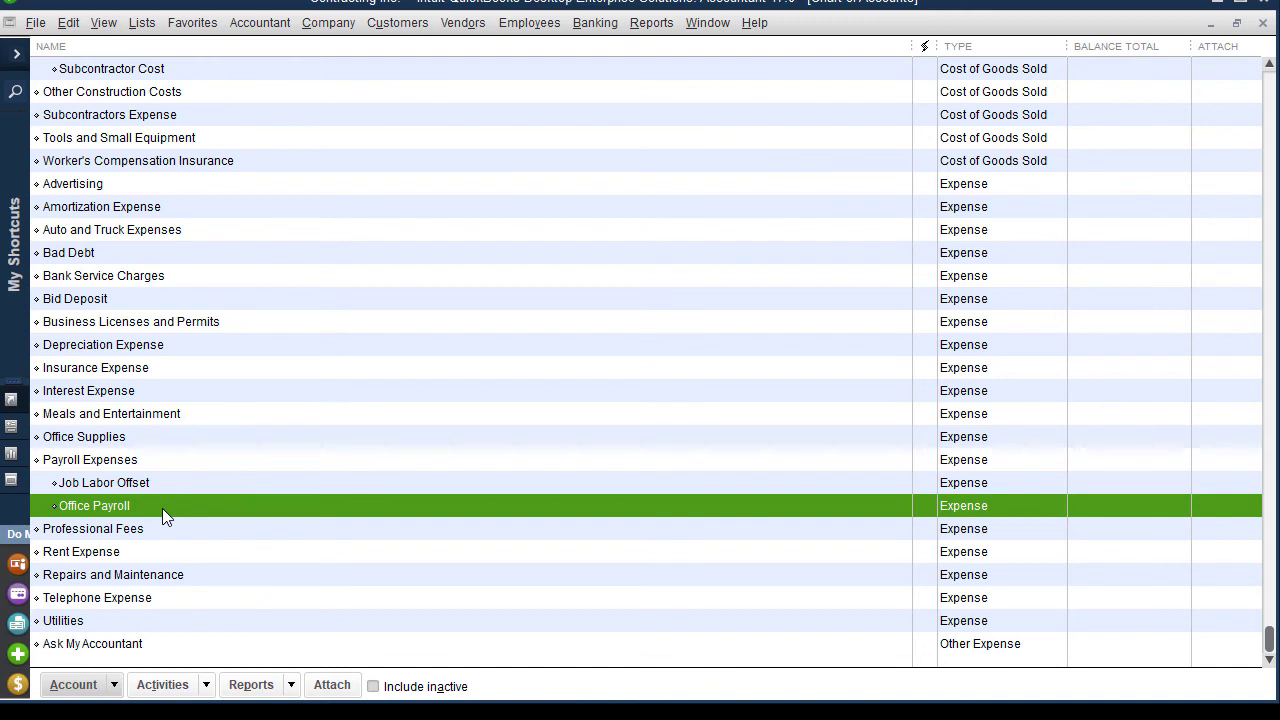
pyautogui.click(198, 459)
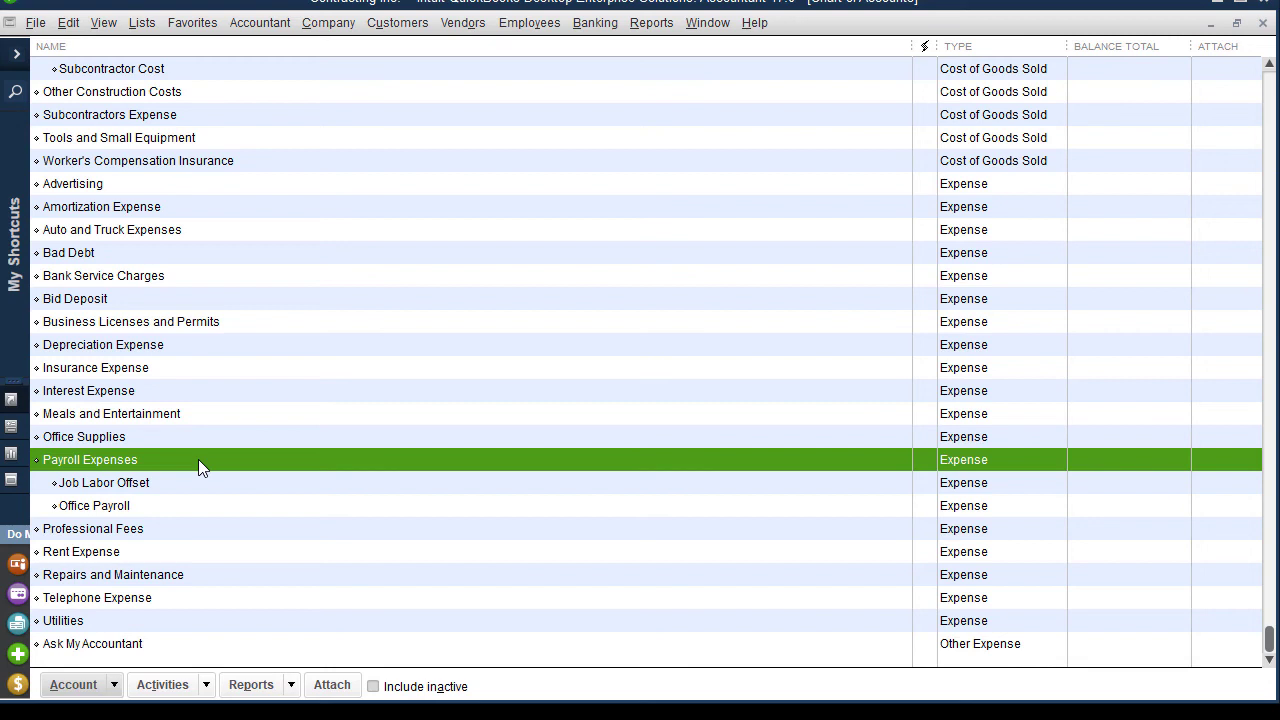
pyautogui.click(143, 483)
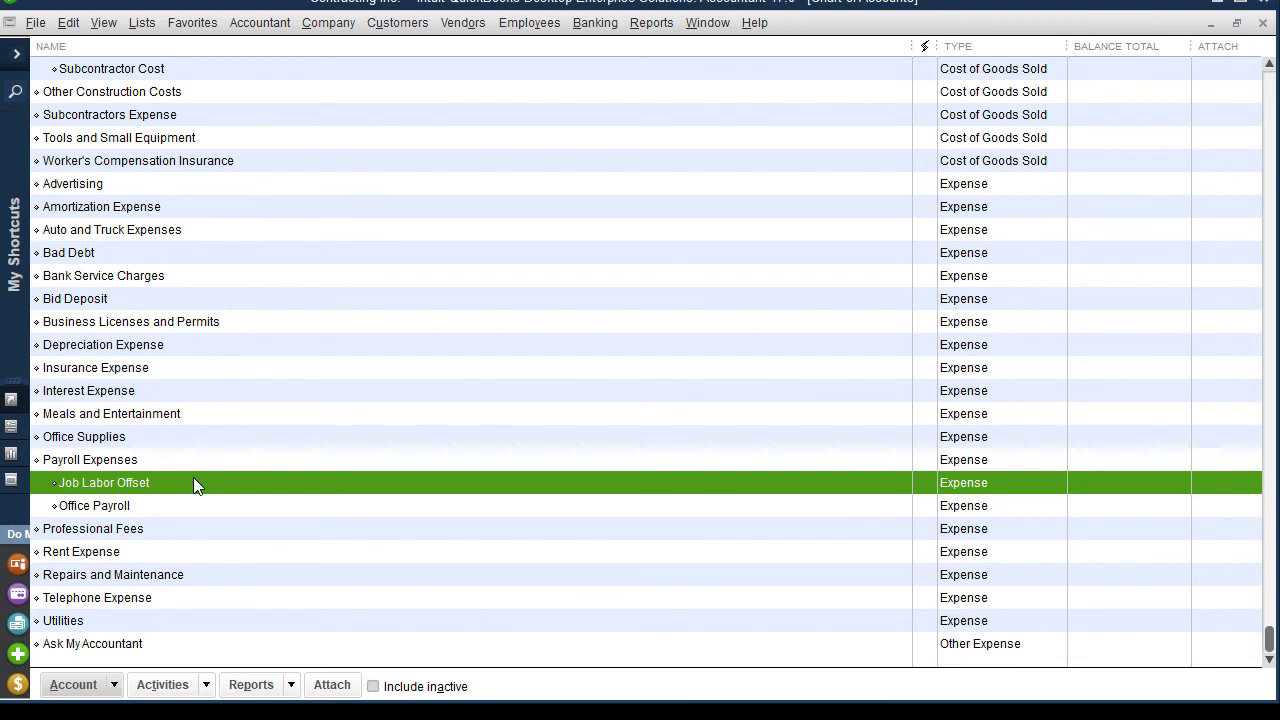
# - Run the Profit & Loss Standard report for 02/01/2018 to 02/28/2018 to examine the job labor costs and offset
pyautogui.click(651, 22)
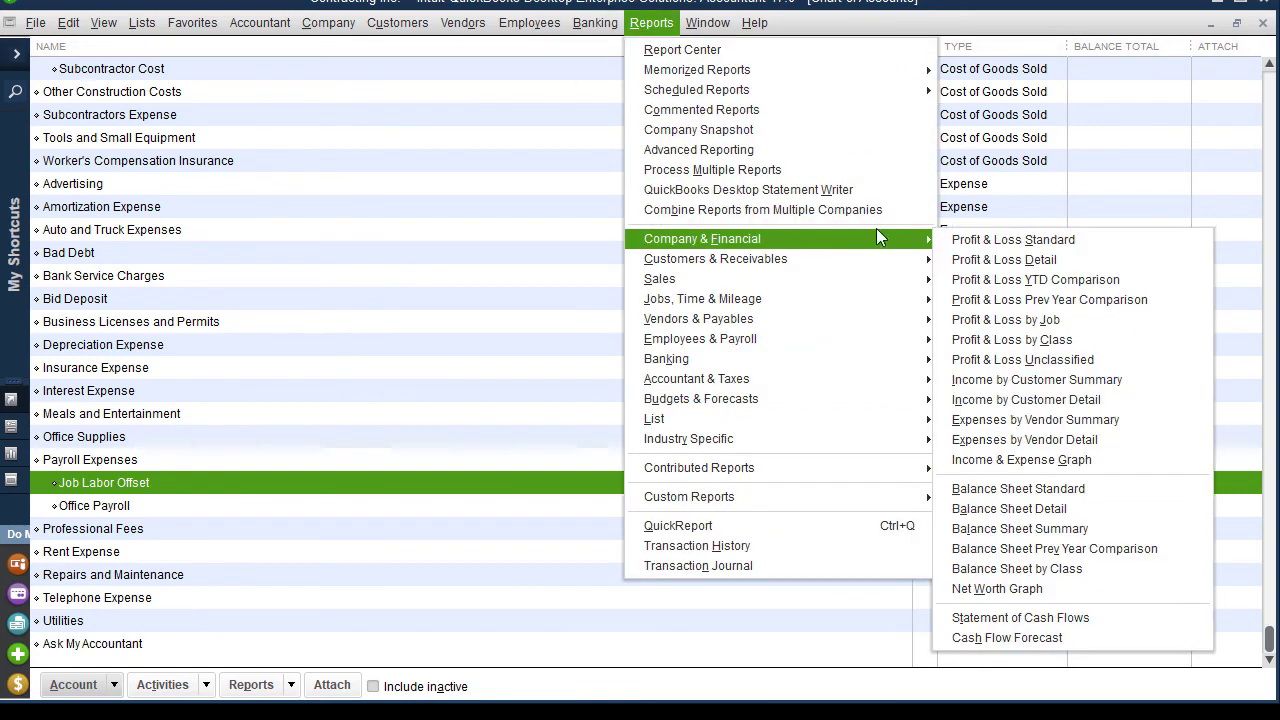
pyautogui.click(975, 240)
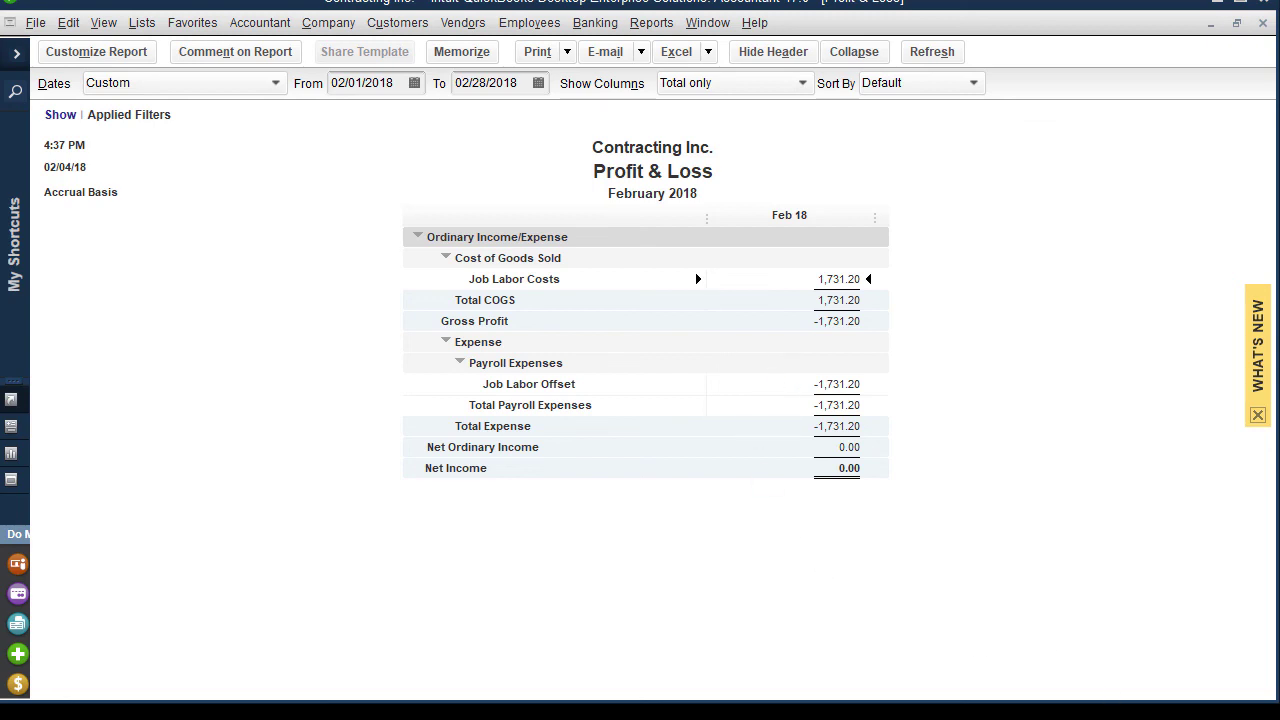
# - Run the Job Profitability Detail report for the Kitchen Remodel job to examine its costs
pyautogui.click(651, 23)
pyautogui.moveTo(712, 300)
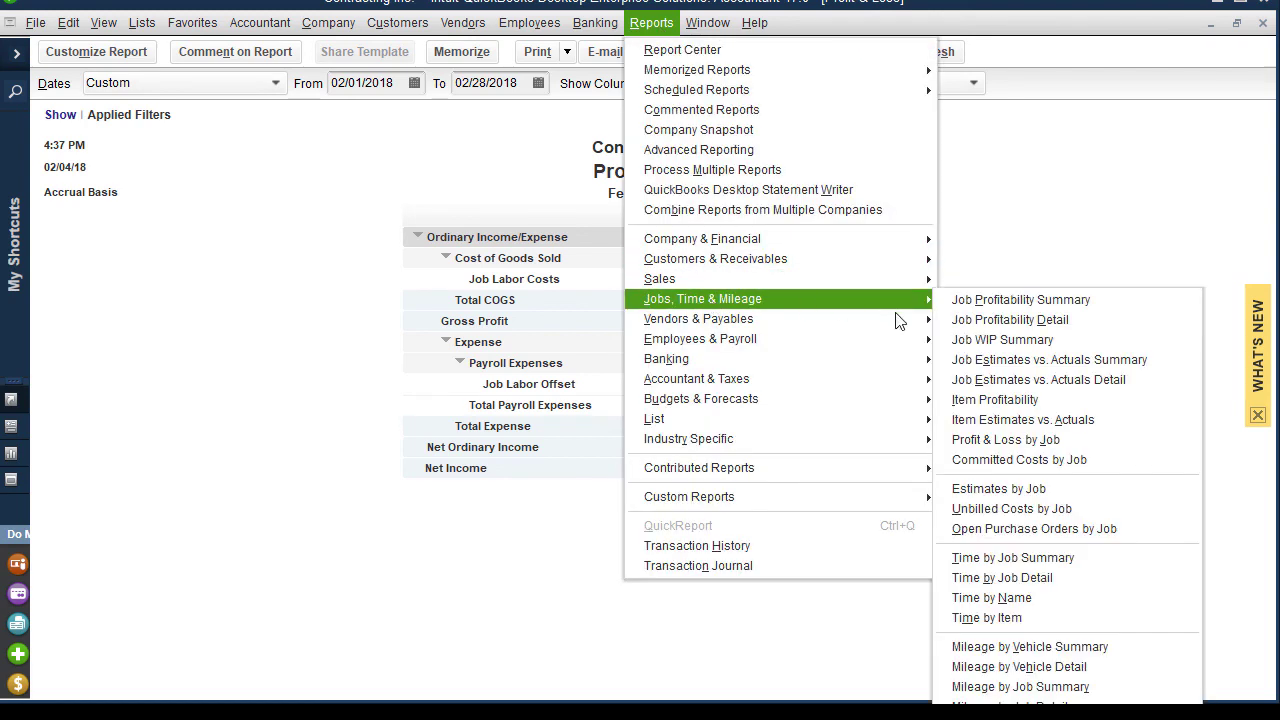
pyautogui.click(977, 329)
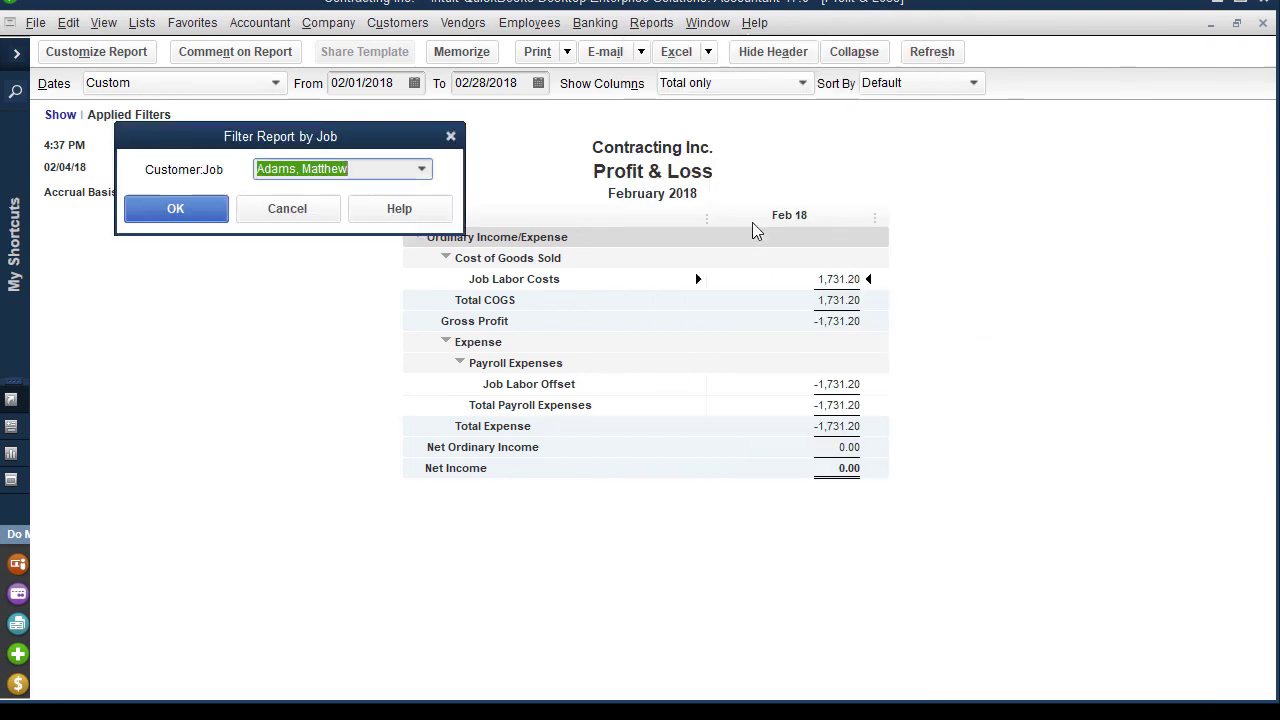
pyautogui.click(421, 169)
pyautogui.click(332, 264)
pyautogui.press('Return')
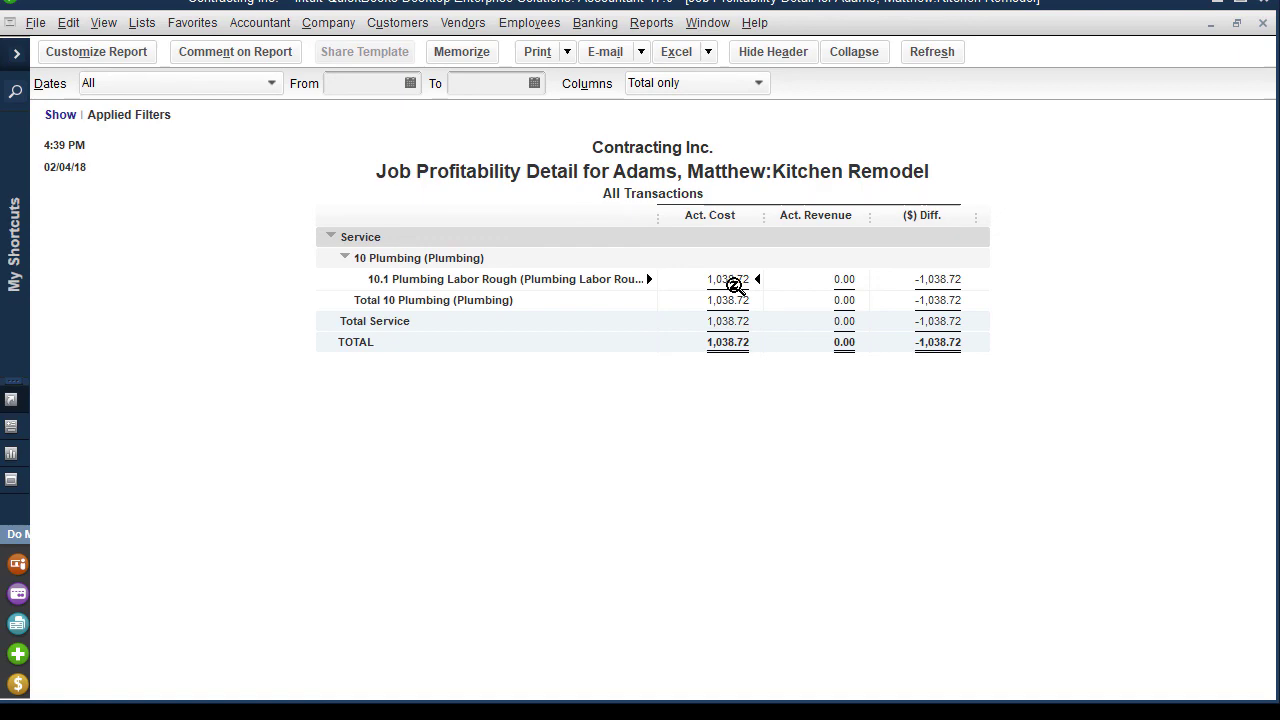
# - Trace the Plumbing Labor Rough actual cost to its source paycheck, examine the hours worked and earnings, and close the drill-down windows
pyautogui.doubleClick(733, 285)
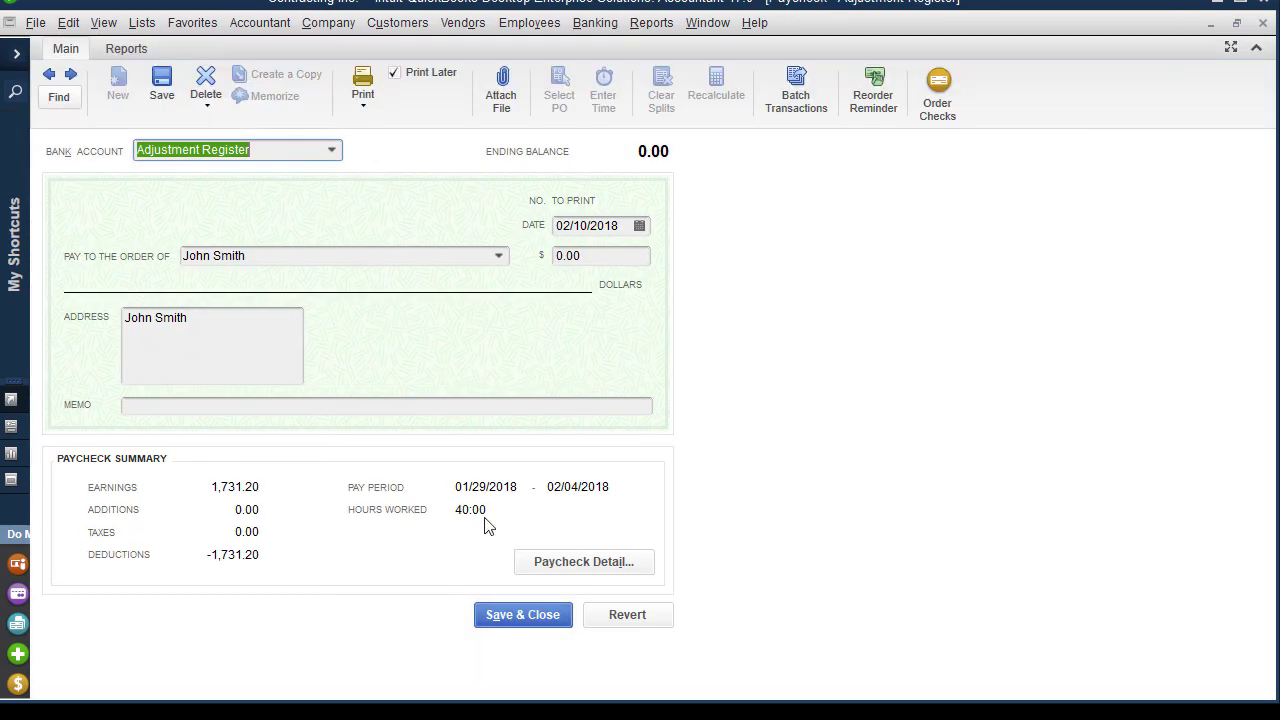
pyautogui.click(1256, 28)
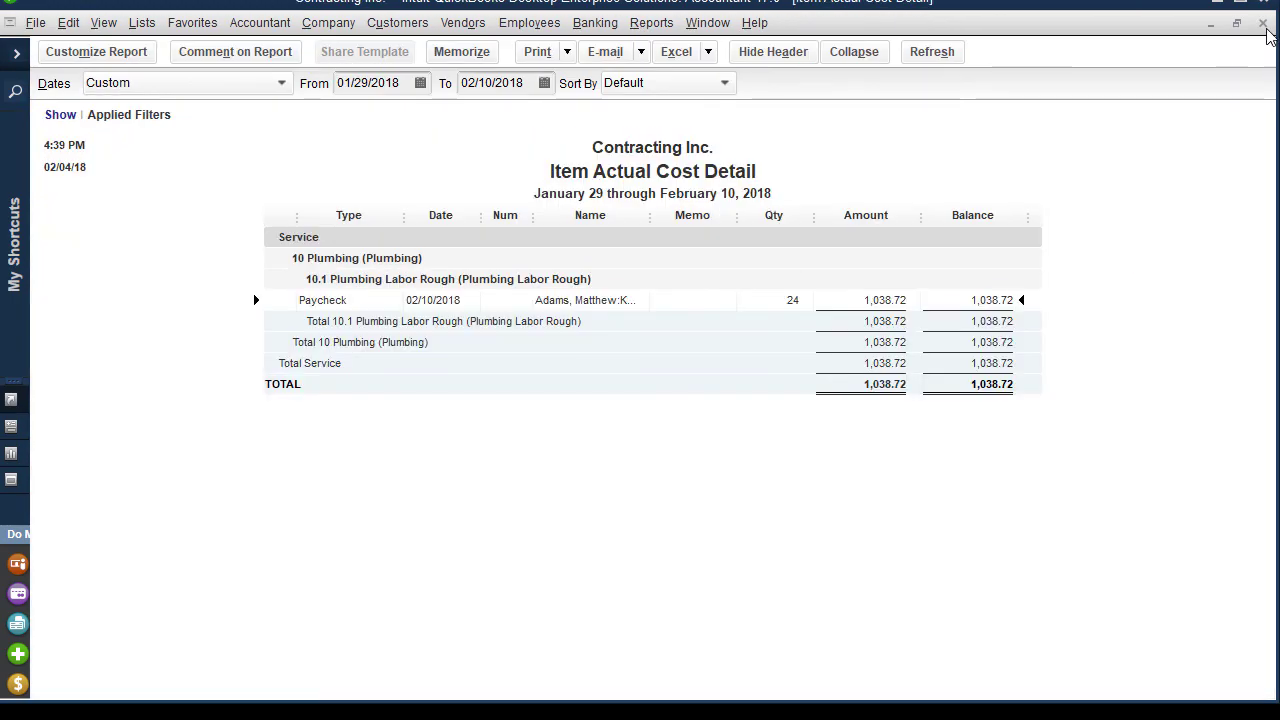
pyautogui.click(1263, 24)
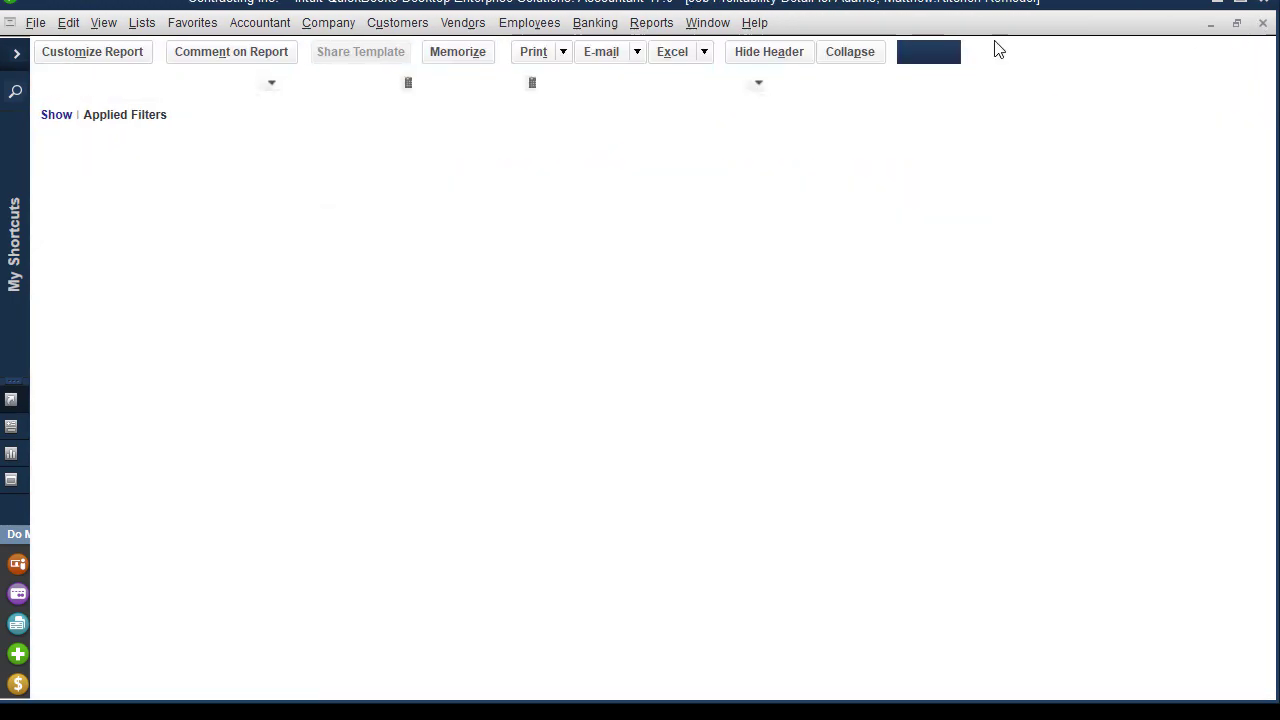
# - Run the Job Profitability Detail report for the New Residence job and examine its Framing Labor actual cost
pyautogui.click(648, 25)
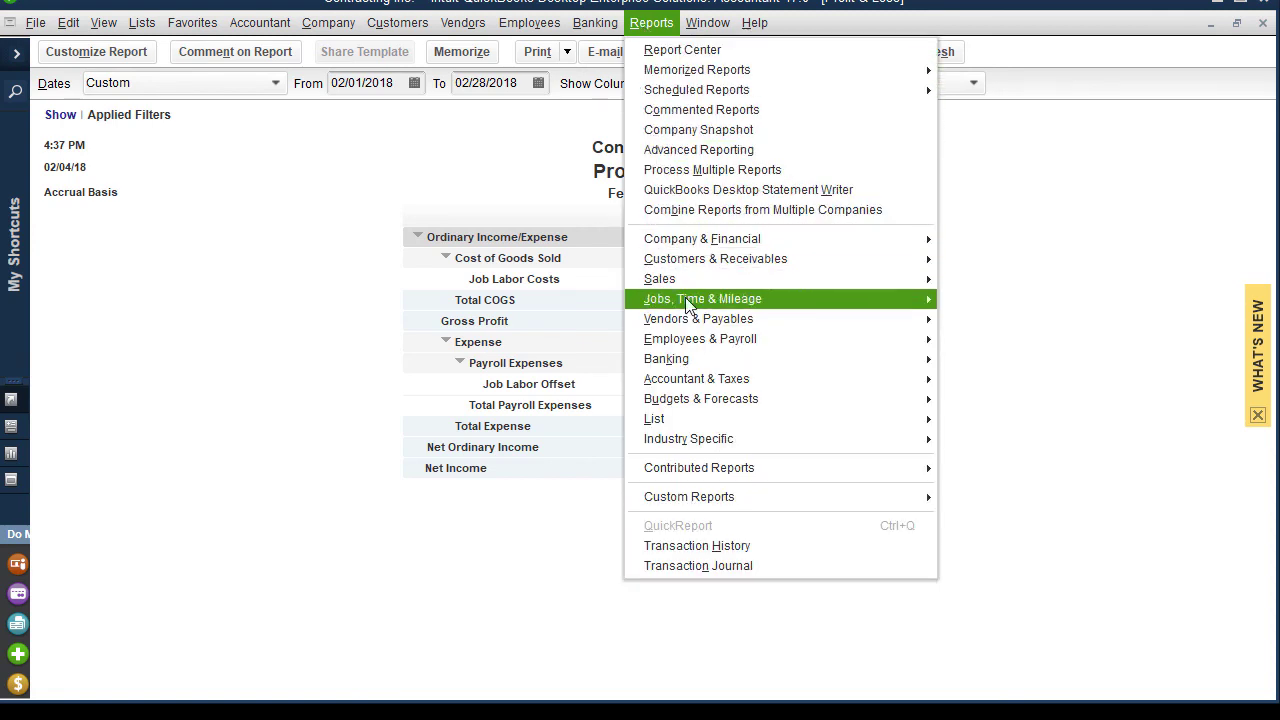
pyautogui.moveTo(688, 300)
pyautogui.click(990, 301)
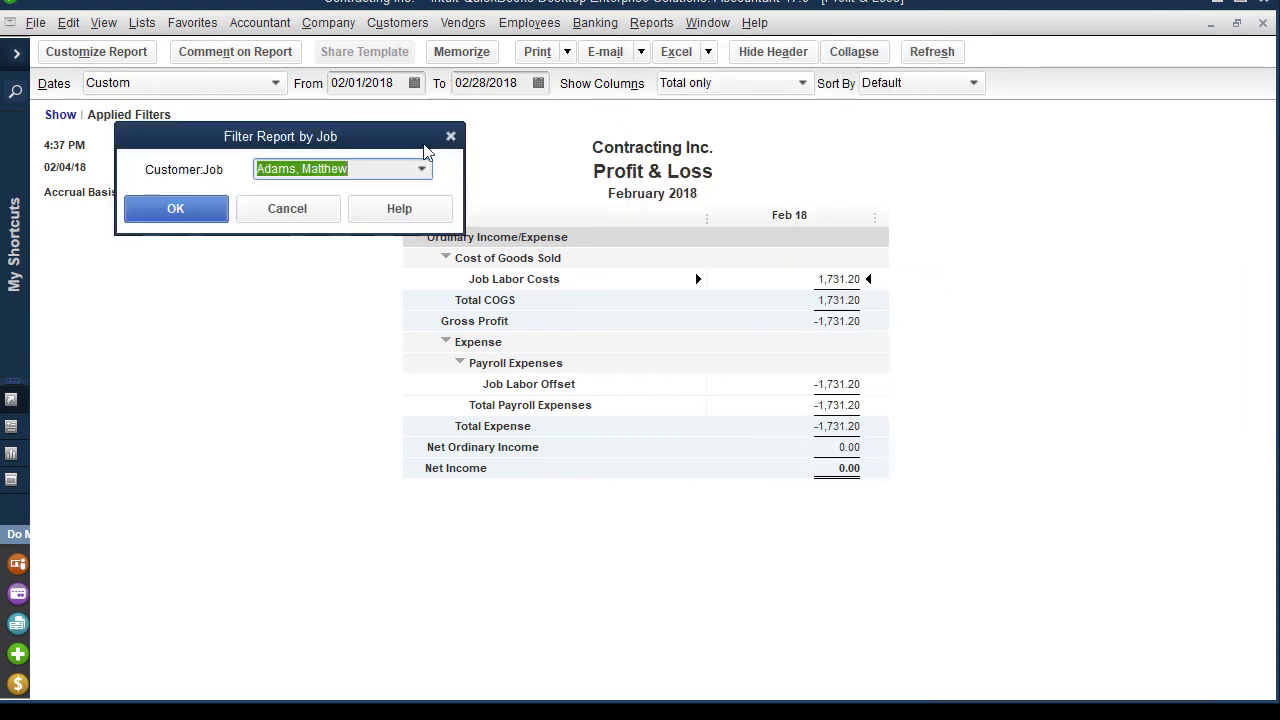
pyautogui.click(424, 170)
pyautogui.click(322, 312)
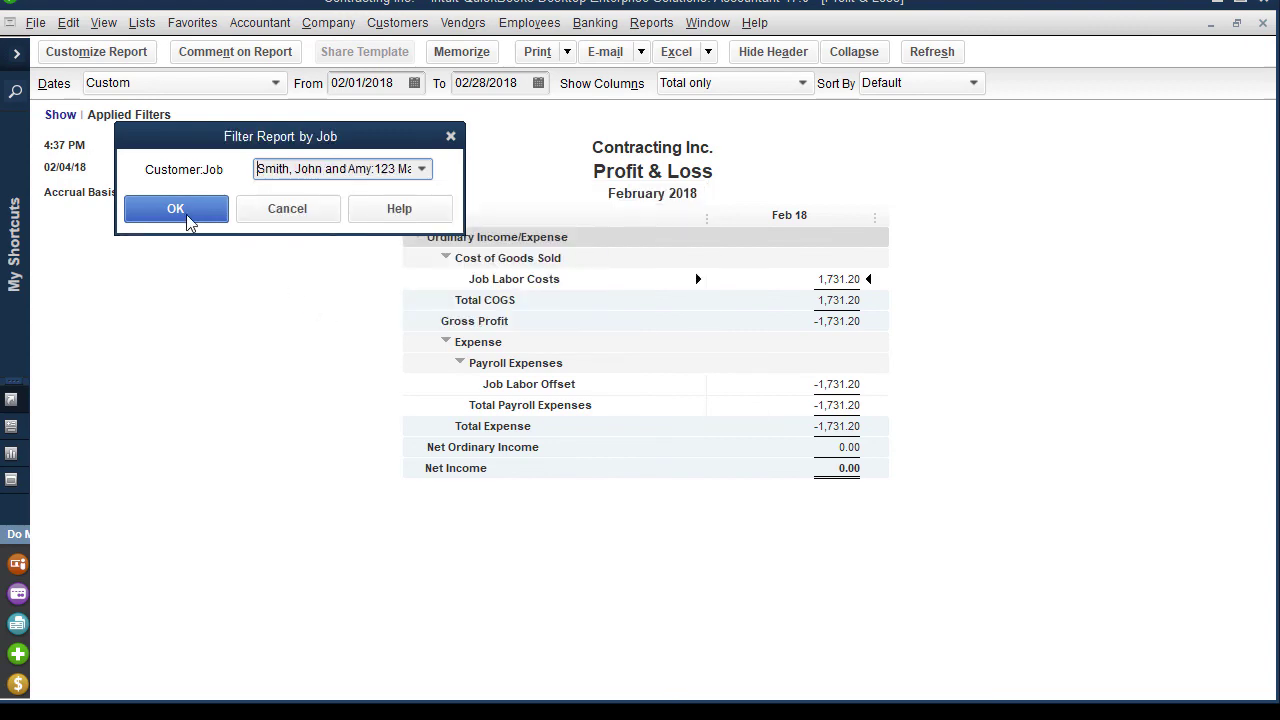
pyautogui.click(187, 214)
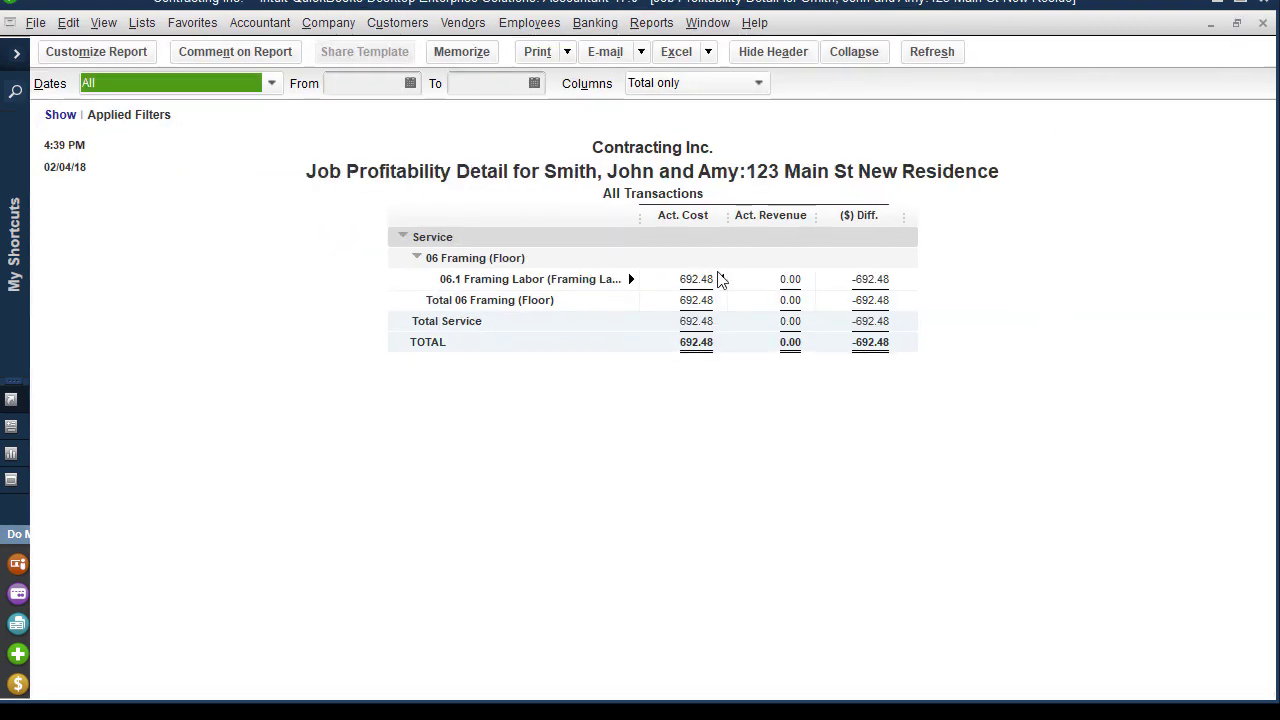
pyautogui.click(698, 279)
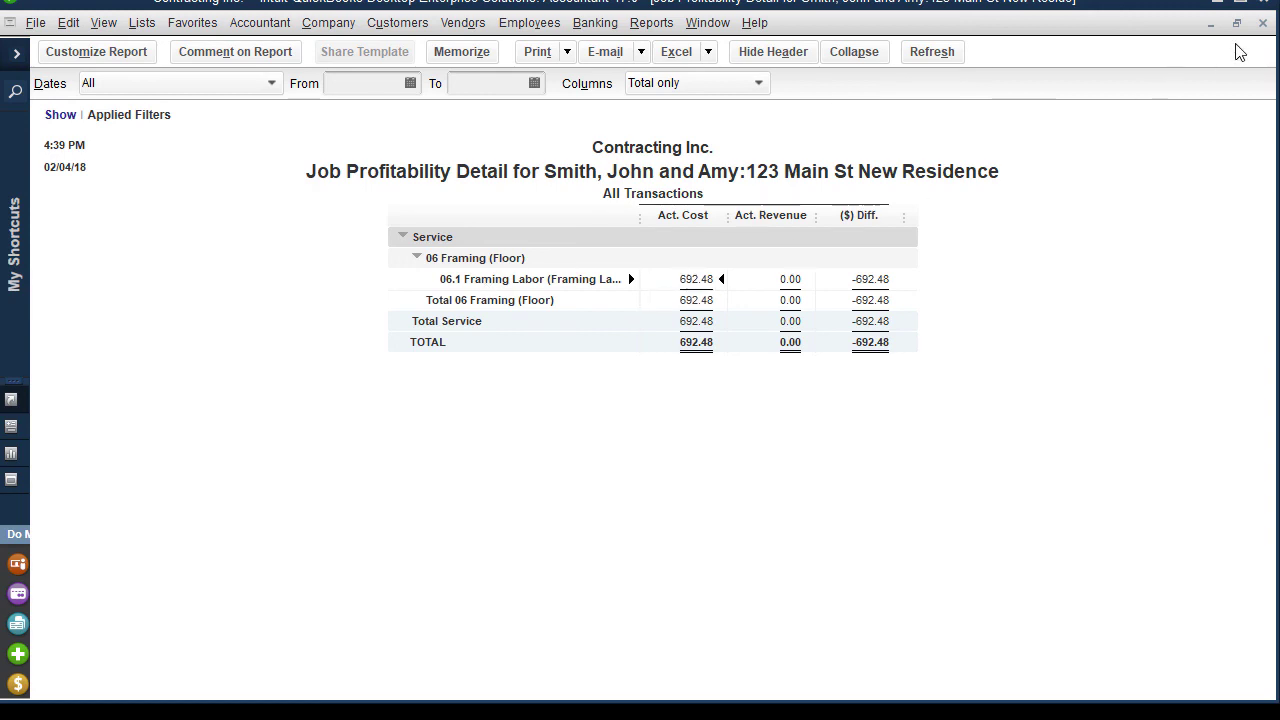
# - Close the Job Profitability Detail and Profit & Loss reports without memorizing the modified report settings
pyautogui.click(1261, 24)
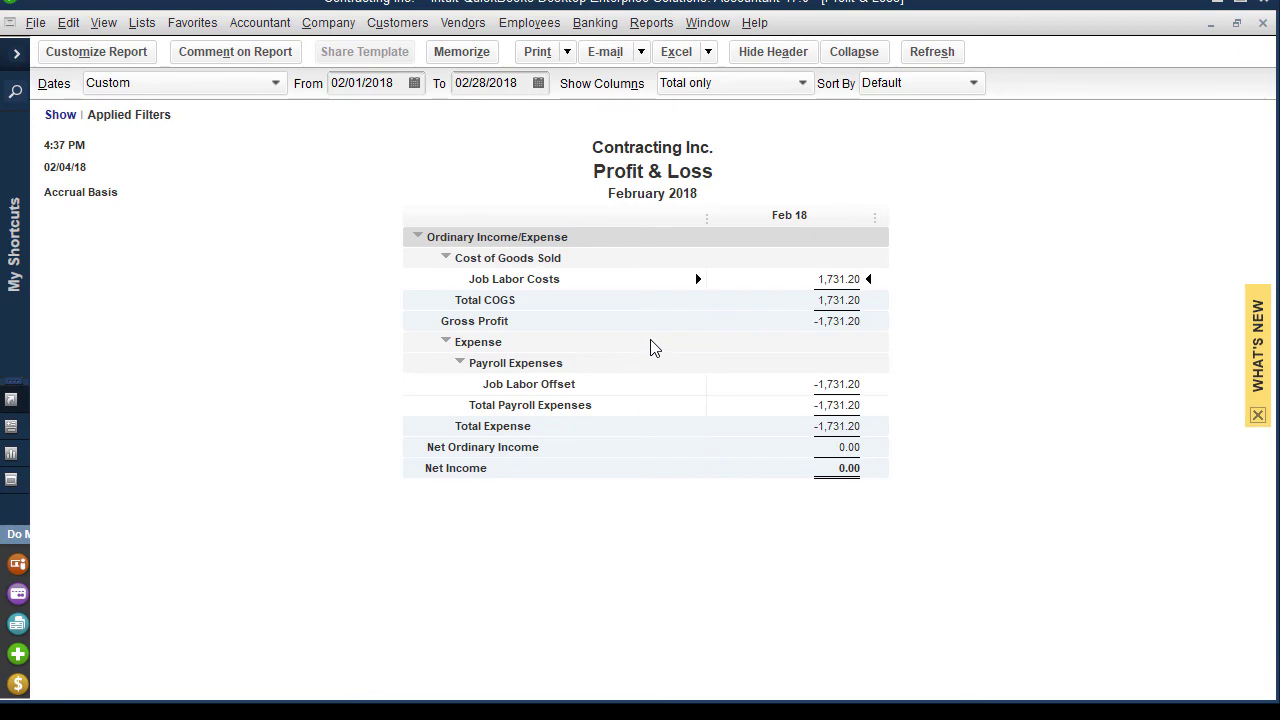
pyautogui.click(1261, 24)
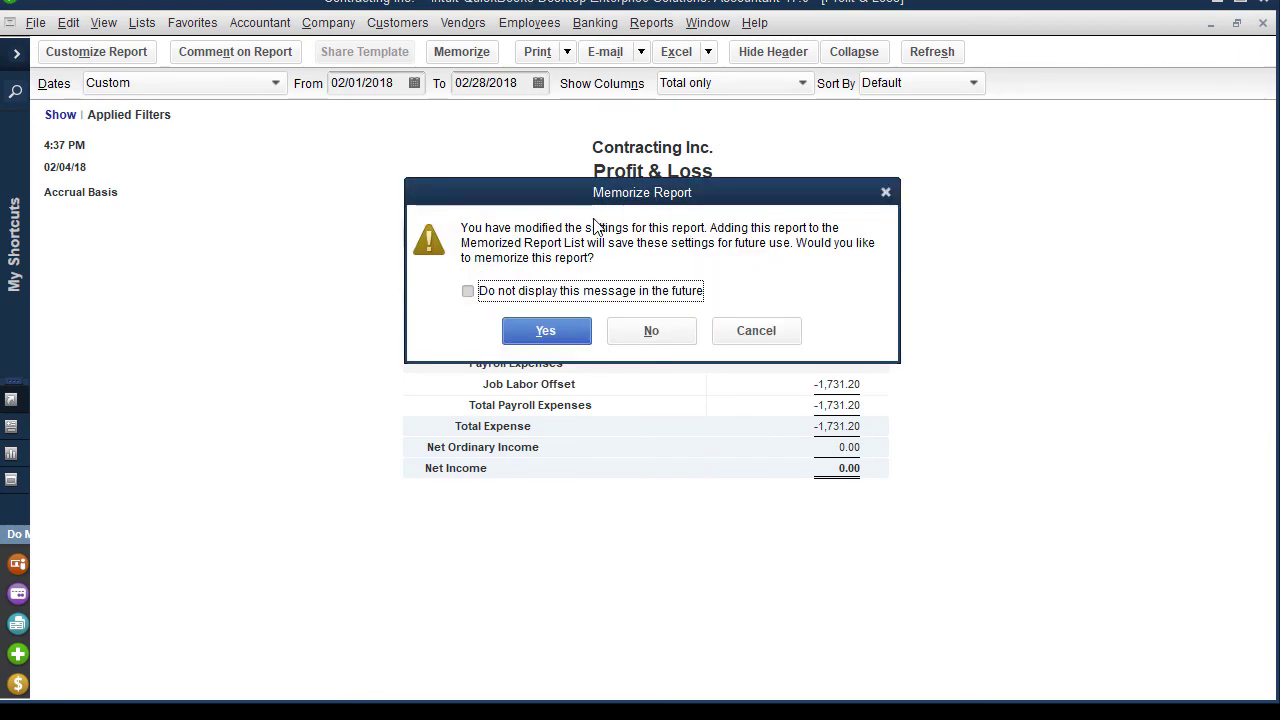
pyautogui.click(651, 330)
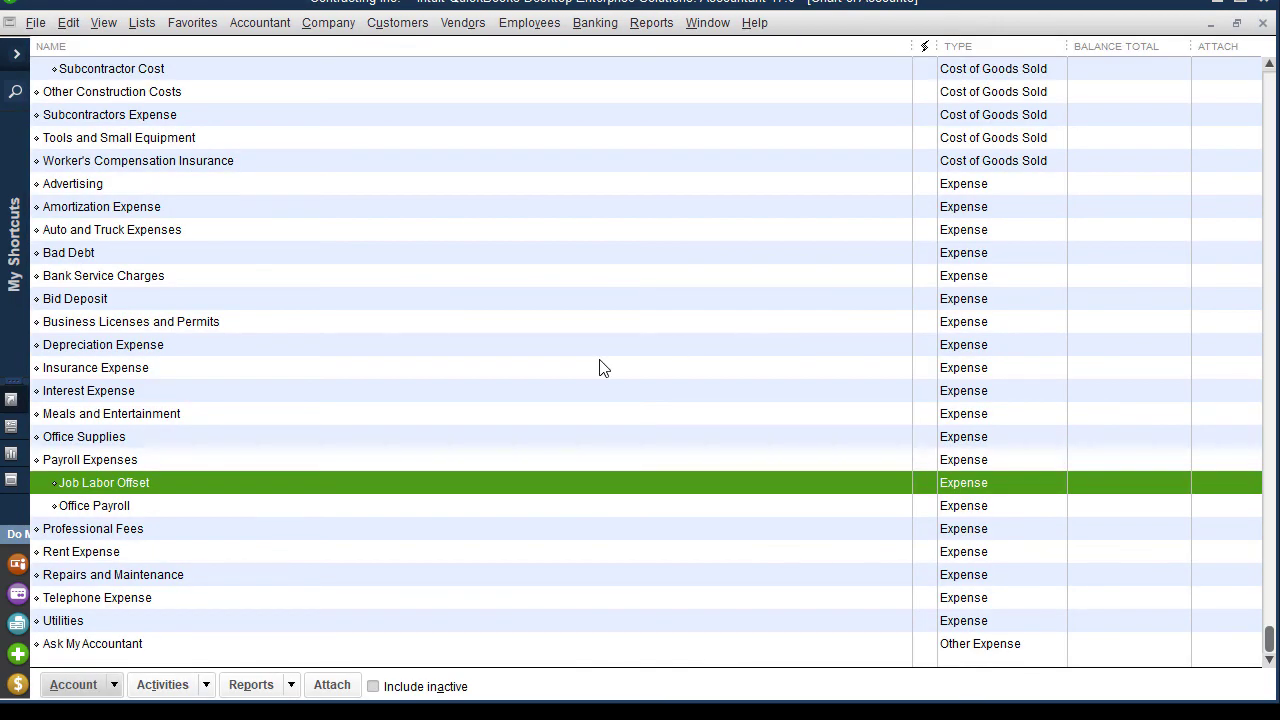